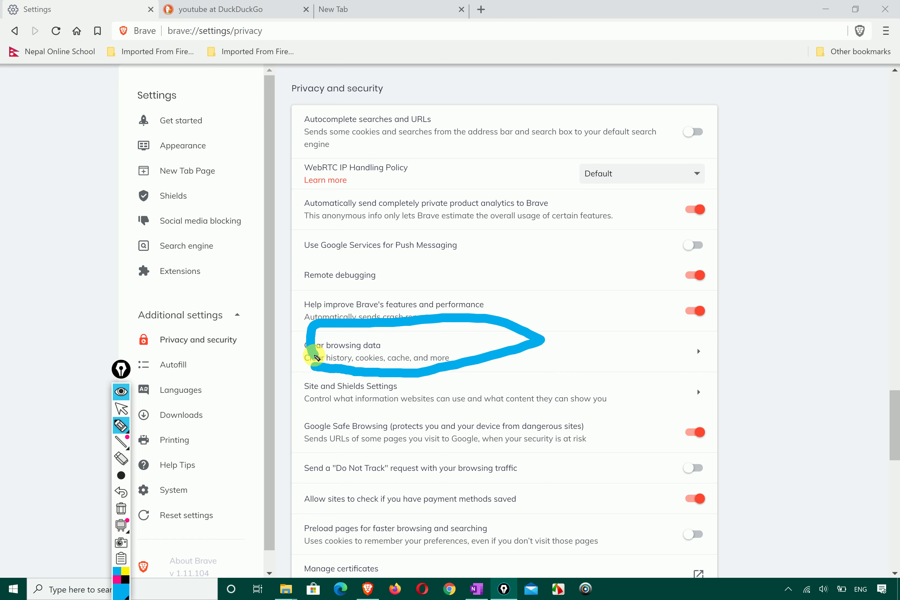
Clear the circle annotation, mark the Clear browsing data entry with a temporary pen underline, and remove it
click(125, 507)
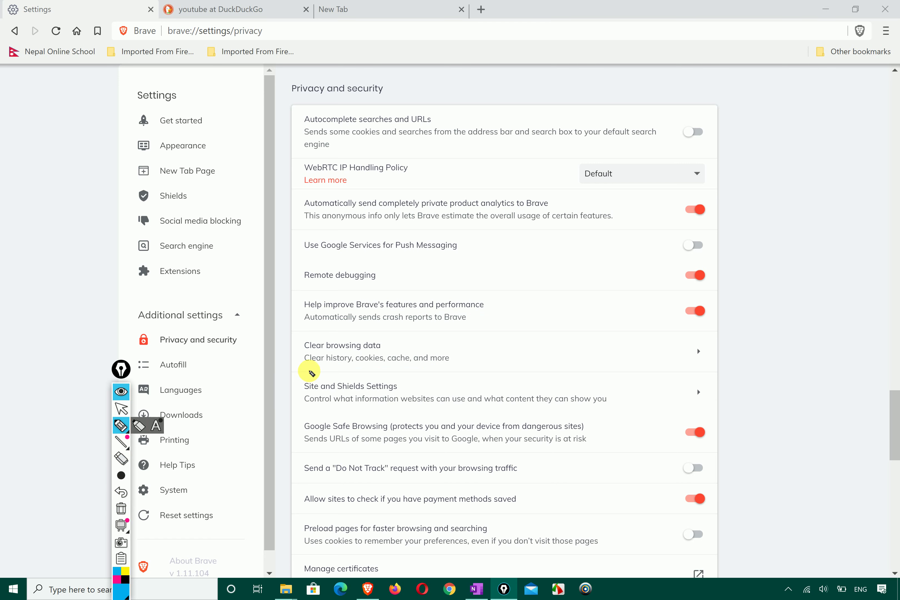
mouse_move(307, 370)
mouse_down()
mouse_move(391, 373)
mouse_move(480, 349)
mouse_up()
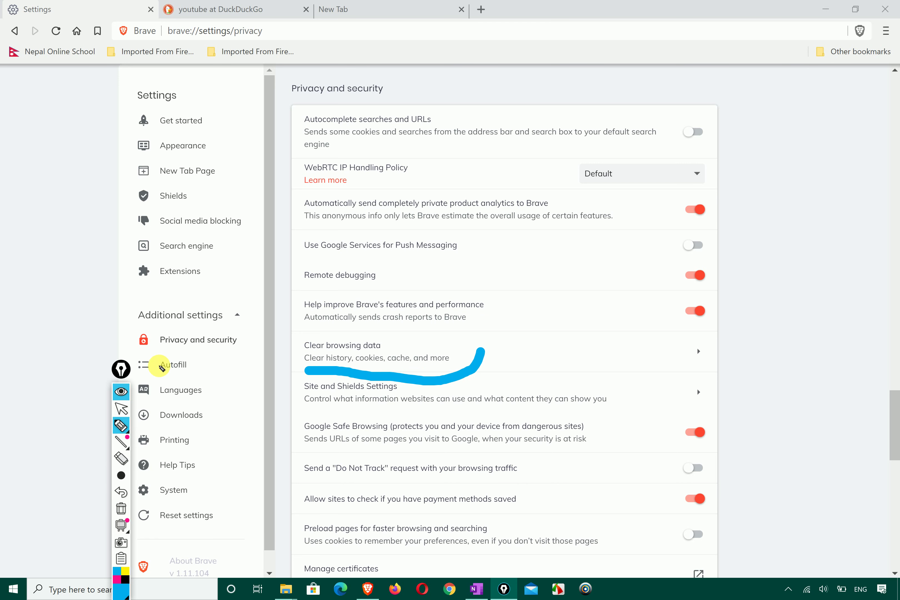
mouse_move(128, 425)
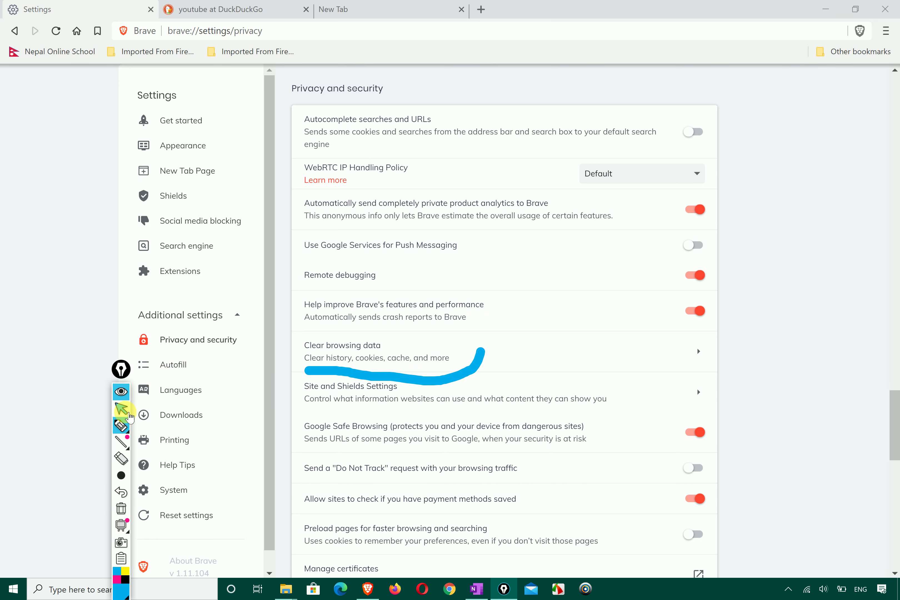
click(120, 408)
scroll(448, 389, down, 2)
scroll(448, 389, down, 2)
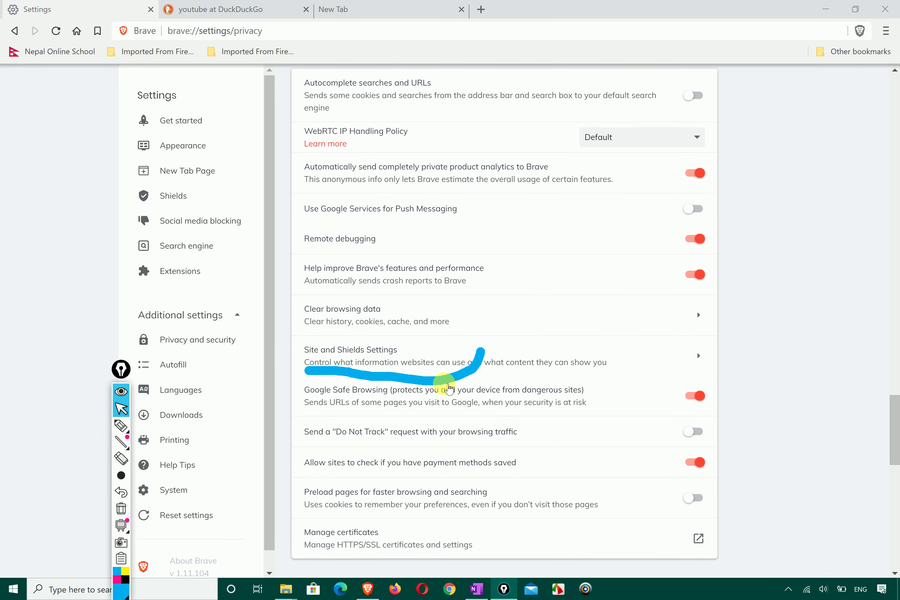
click(121, 492)
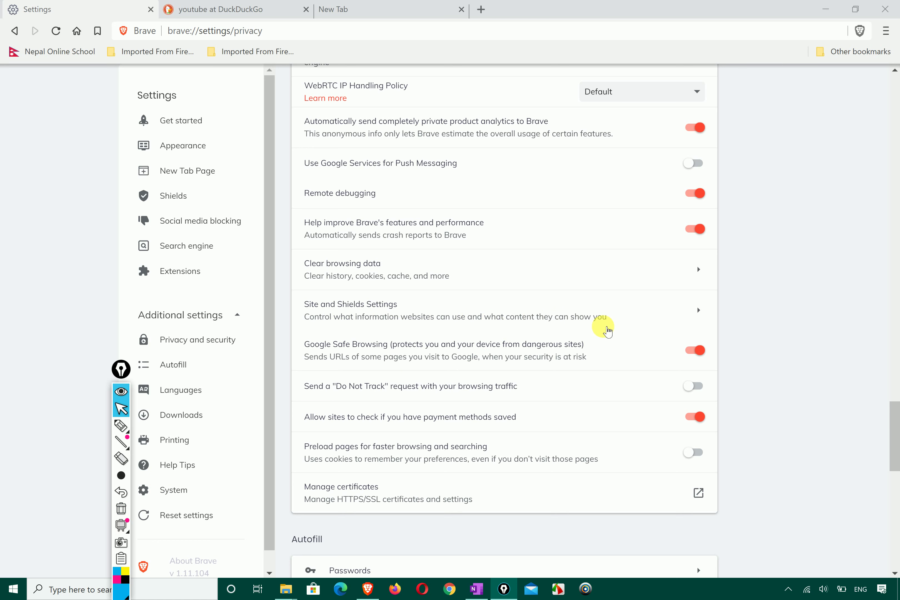
Open Site and Shields Settings and review the permissions list and the Camera access page
click(700, 312)
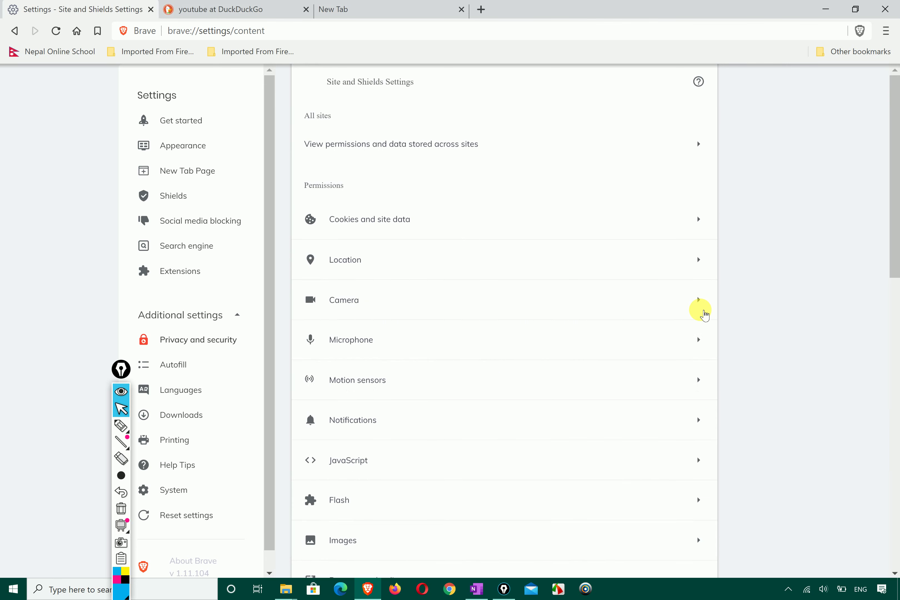
scroll(514, 265, down, 15)
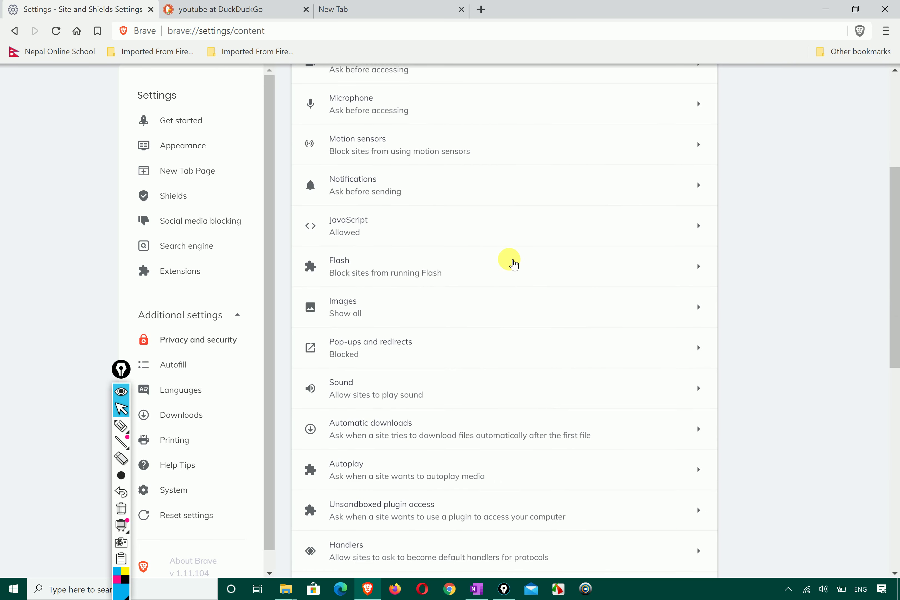
scroll(514, 264, up, 10)
scroll(513, 264, up, 6)
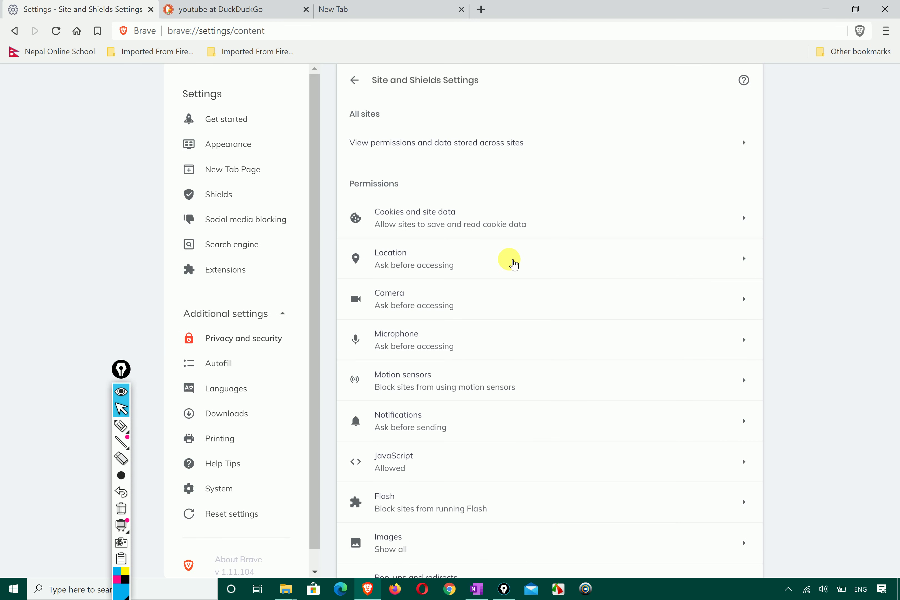
click(743, 300)
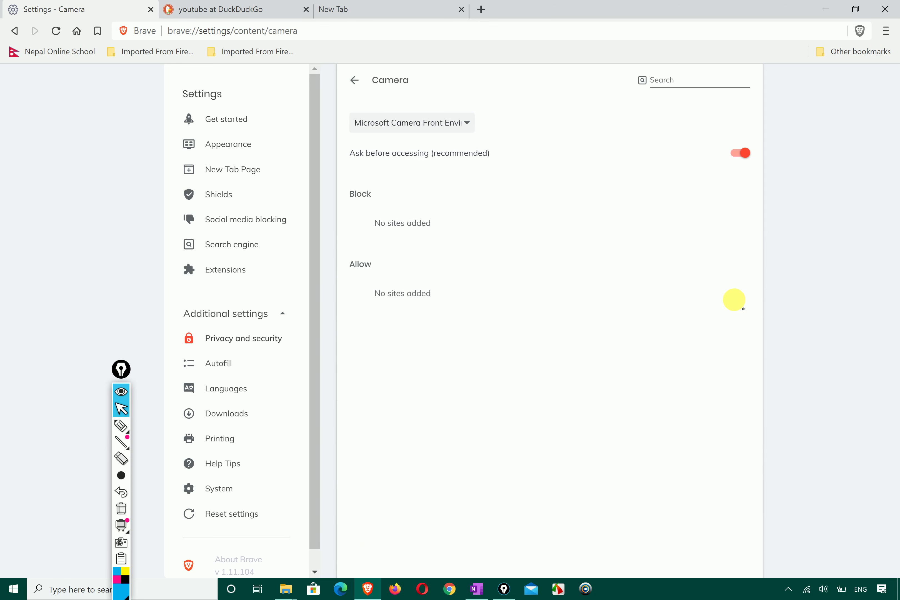
click(355, 80)
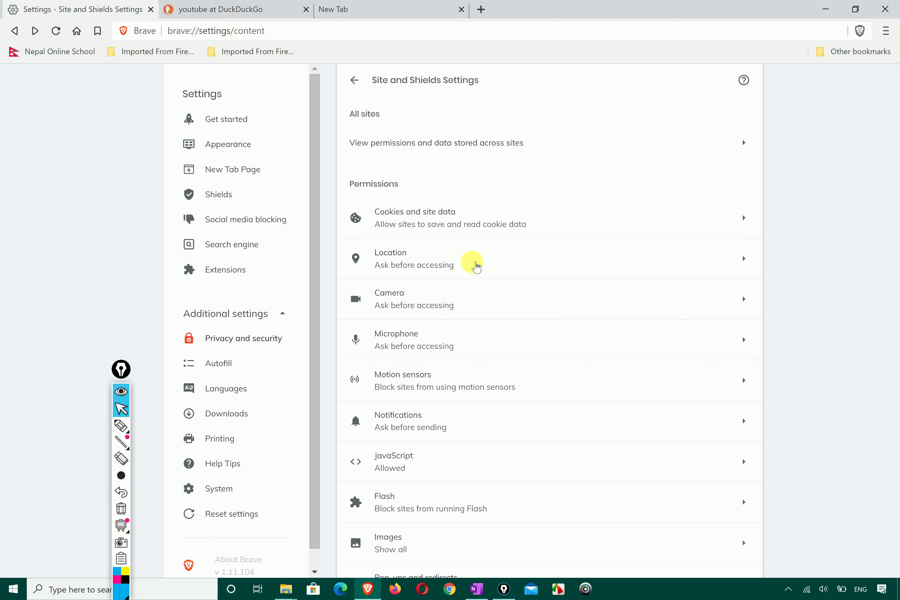
click(419, 8)
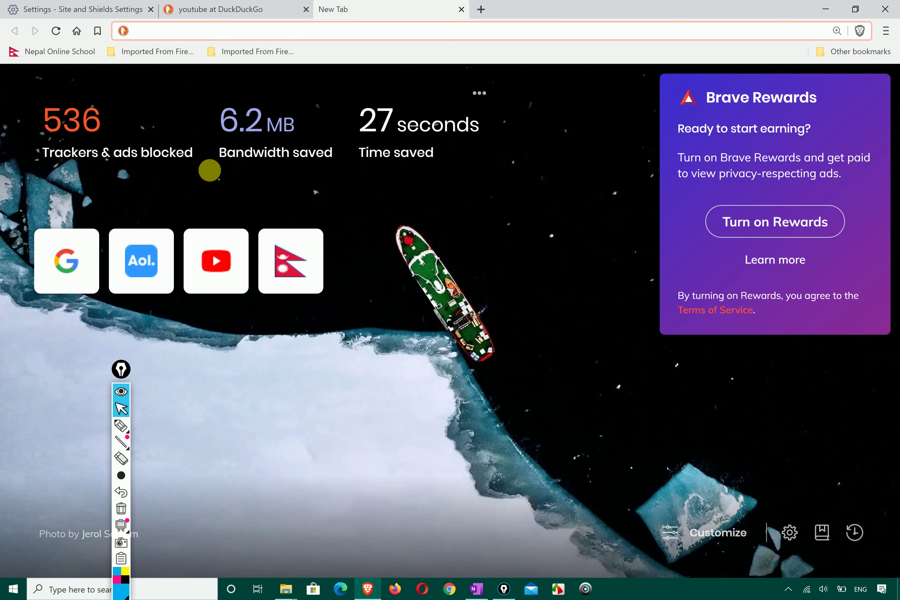
click(210, 262)
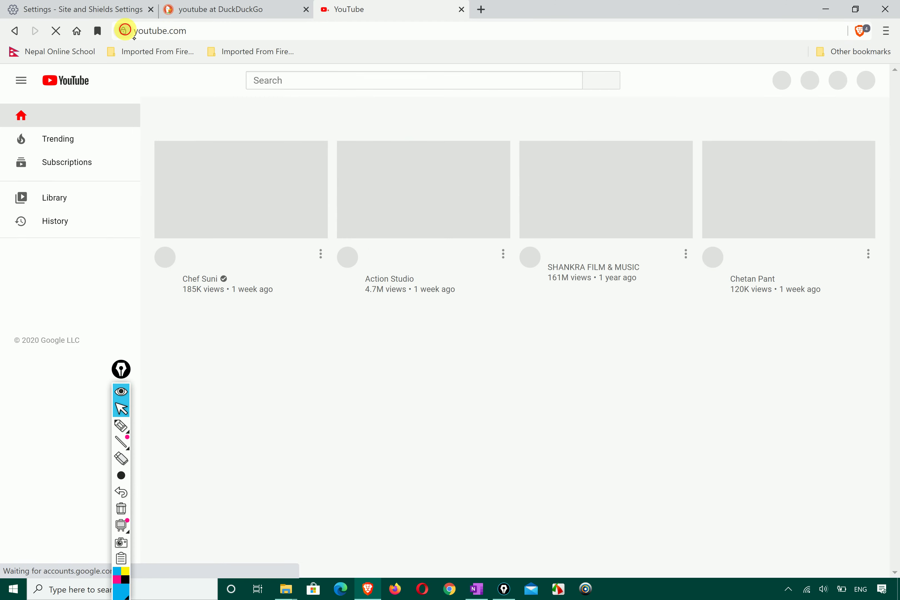
click(123, 30)
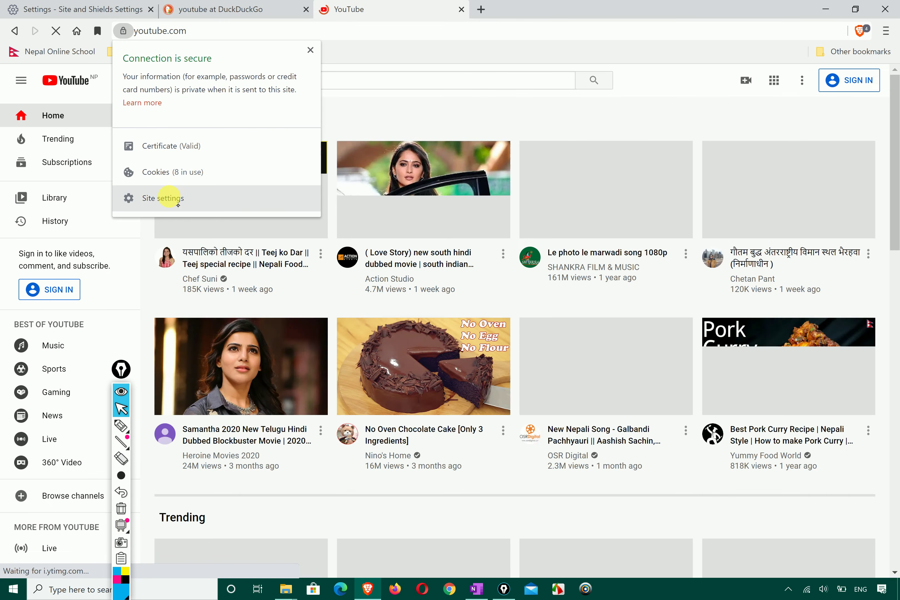
click(169, 197)
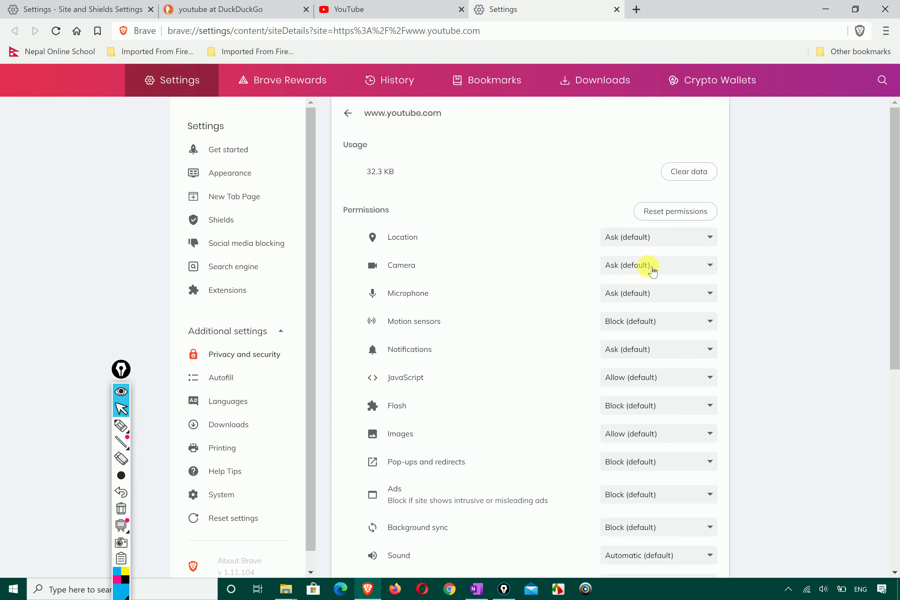
click(652, 271)
click(630, 325)
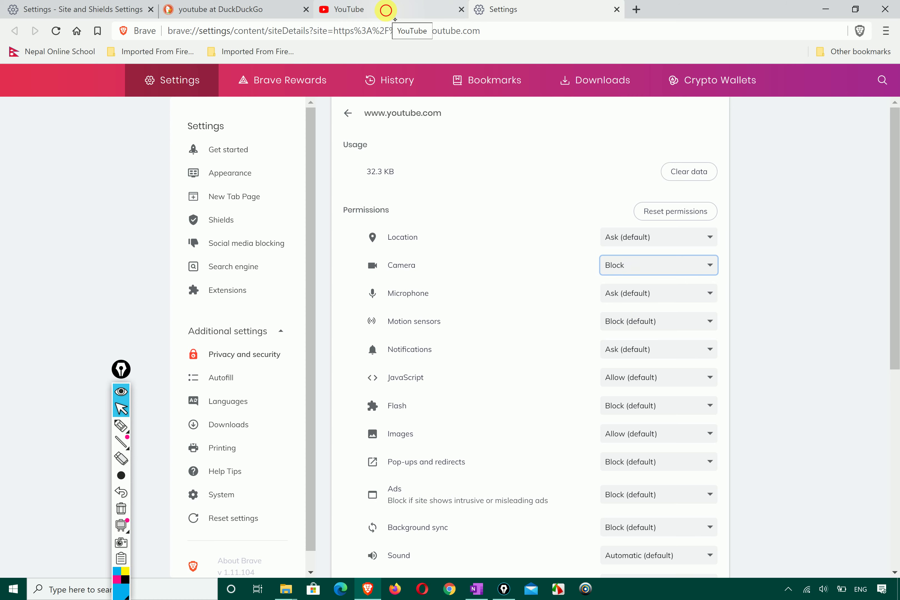
click(386, 10)
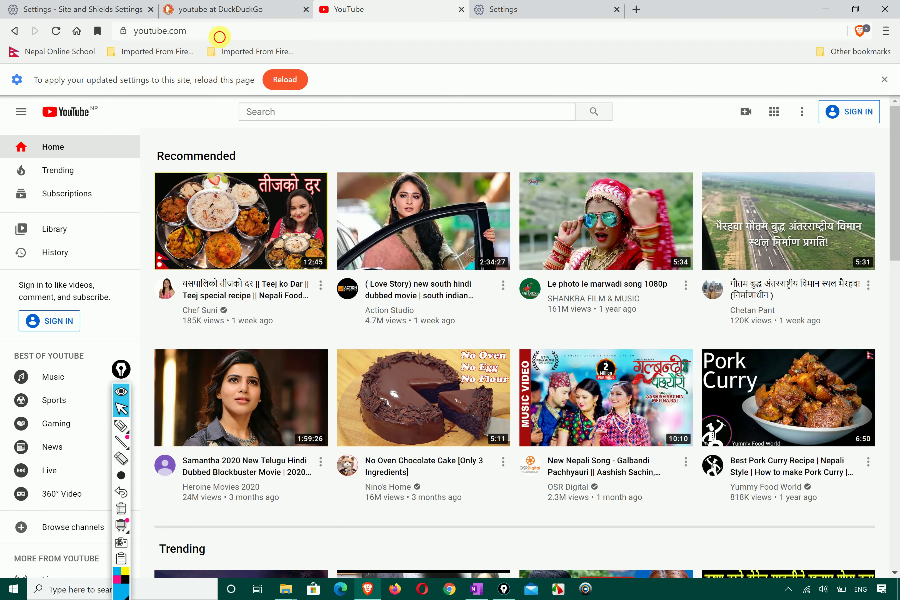
click(215, 32)
key(Return)
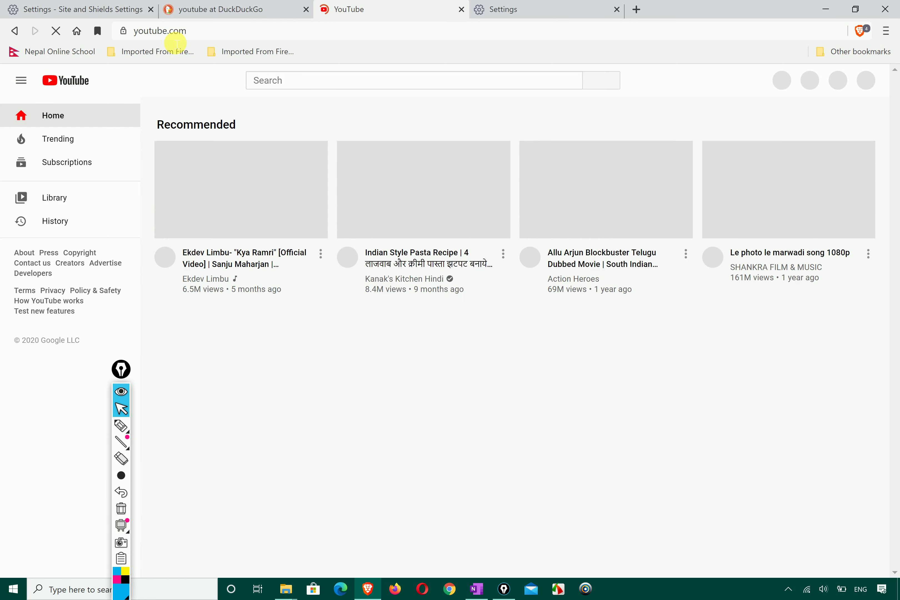
mouse_move(121, 427)
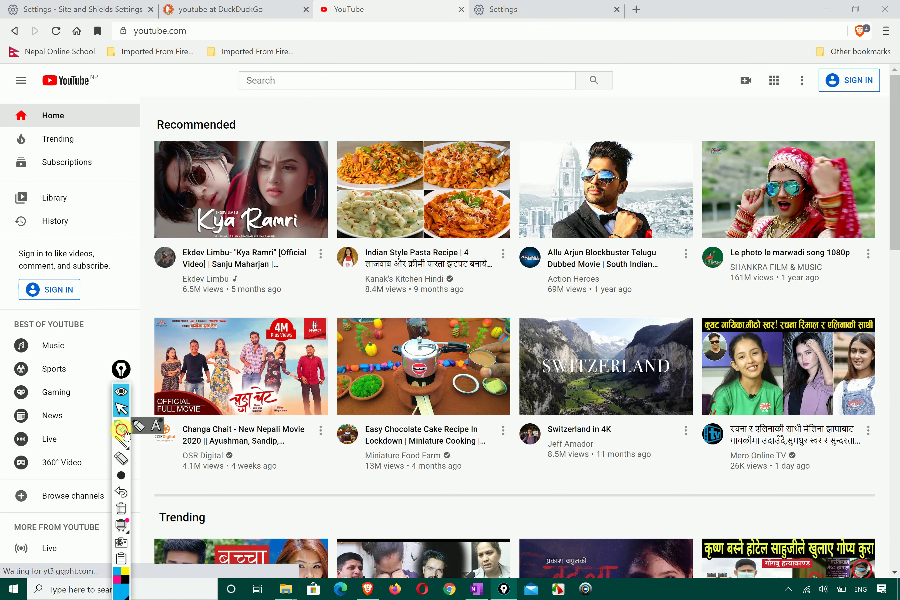
click(123, 408)
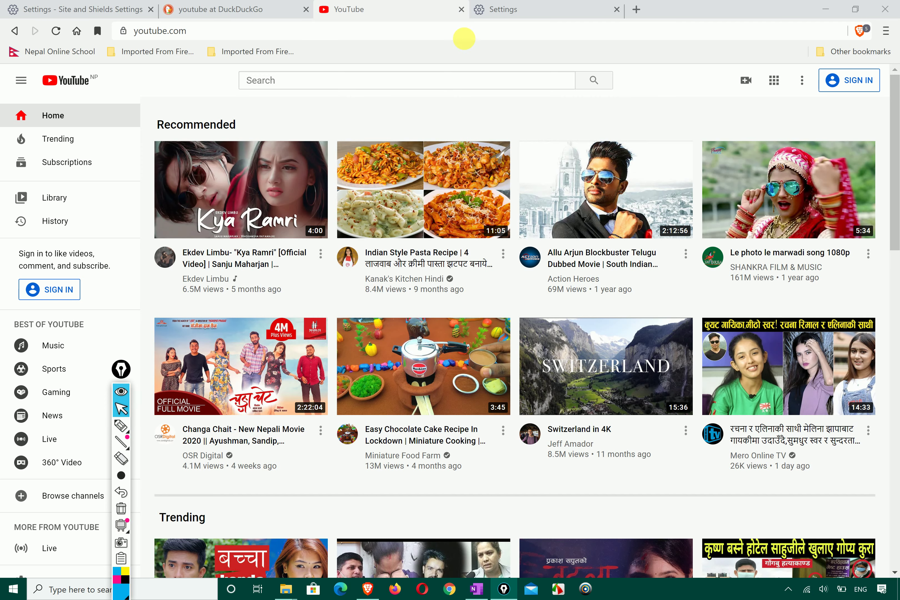
click(505, 10)
scroll(465, 384, down, 4)
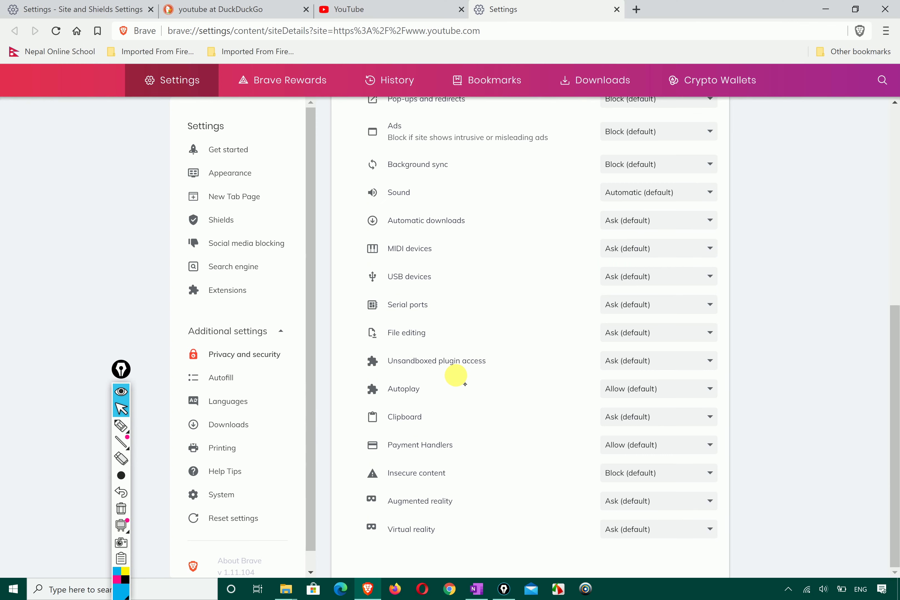
scroll(465, 384, up, 9)
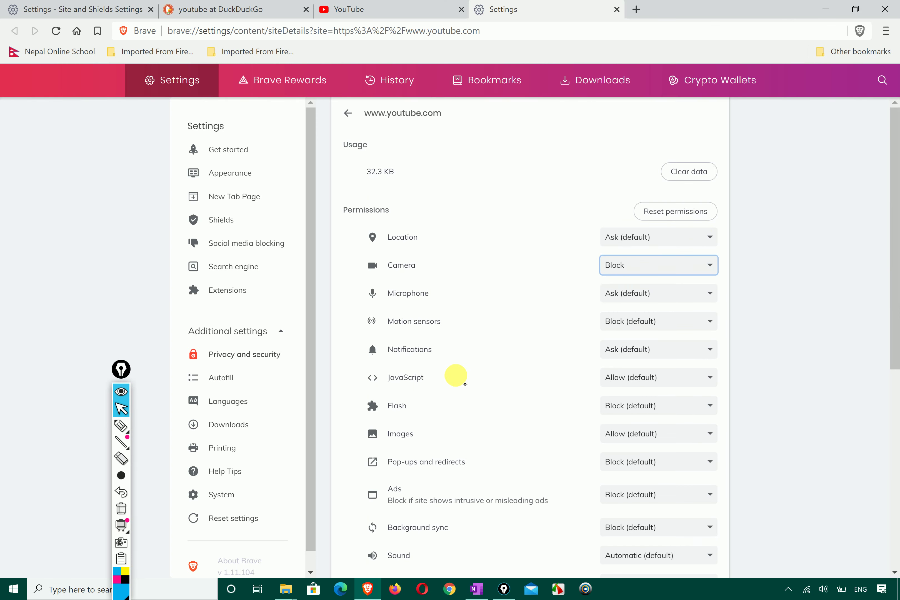
click(706, 240)
click(622, 297)
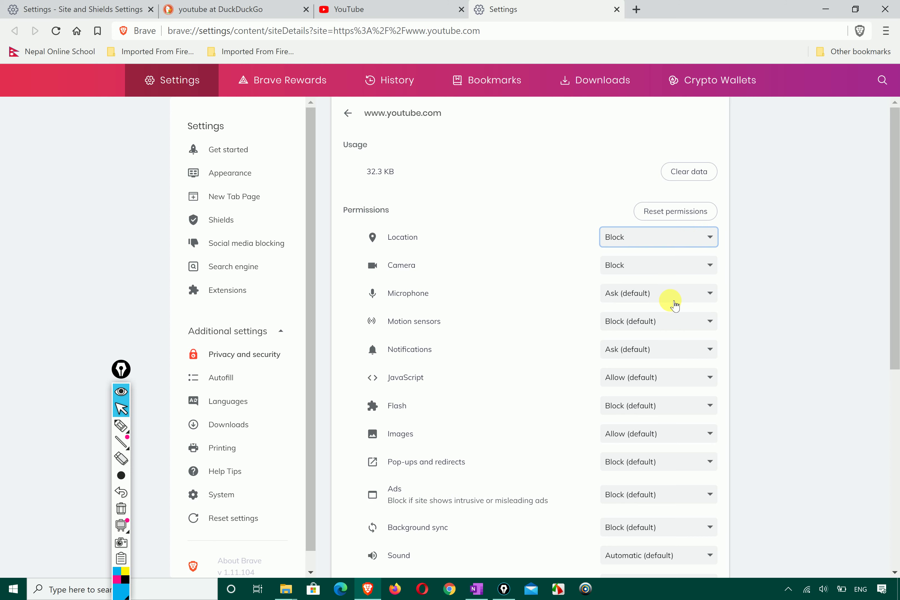
click(685, 294)
click(635, 352)
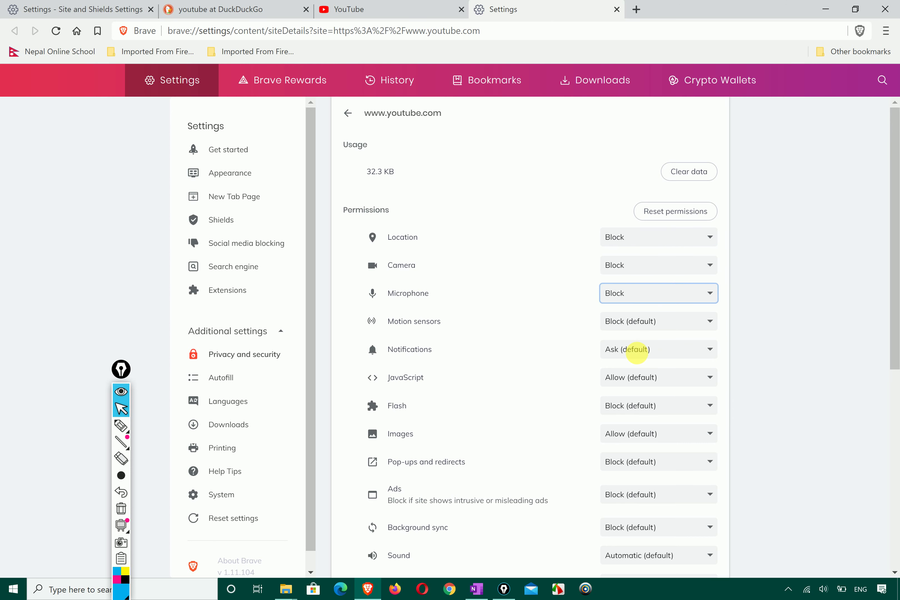
scroll(641, 358, down, 10)
scroll(642, 348, up, 9)
click(121, 425)
mouse_move(362, 128)
mouse_down()
mouse_move(407, 120)
mouse_move(422, 84)
mouse_move(353, 110)
mouse_move(354, 136)
mouse_up()
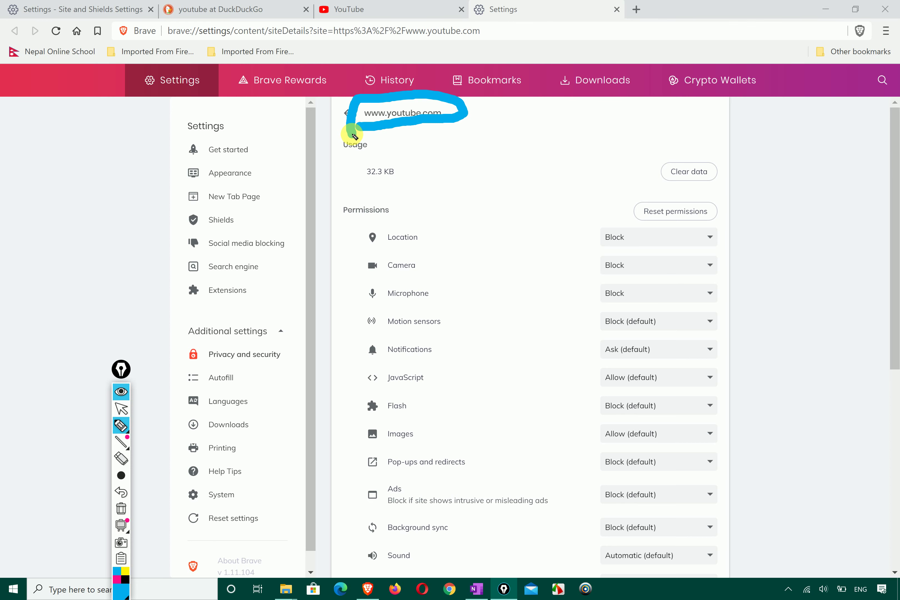
click(122, 411)
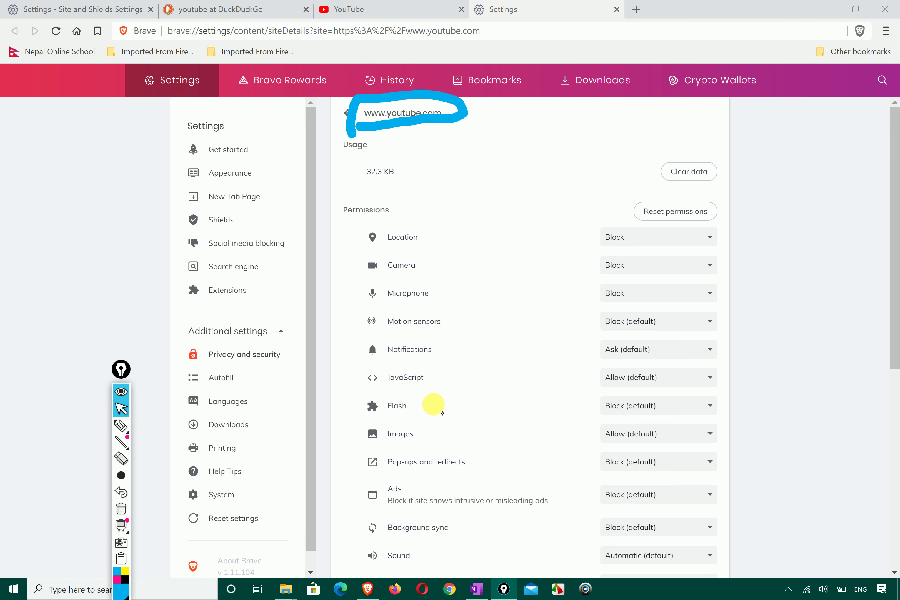
scroll(434, 405, down, 1)
scroll(498, 310, down, 2)
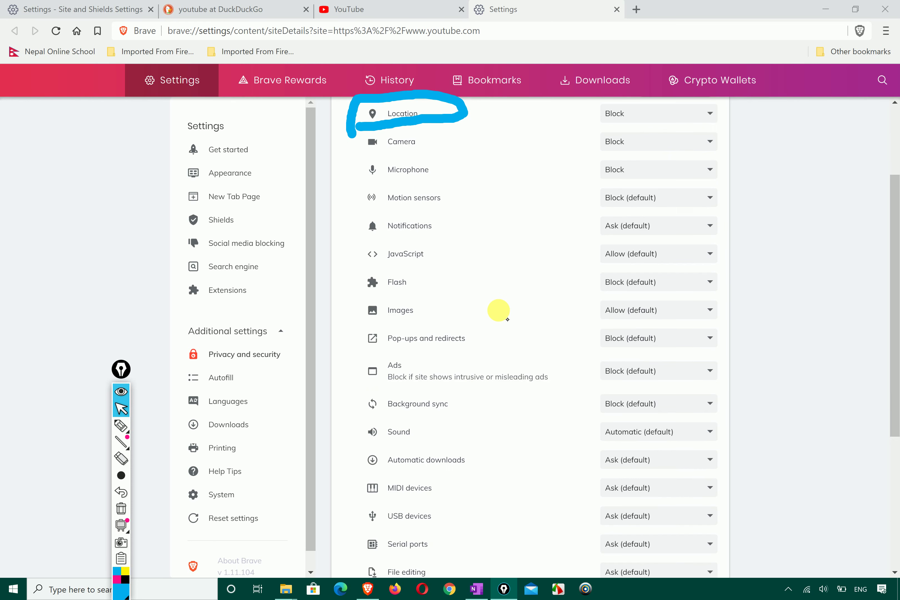
scroll(514, 399, down, 1)
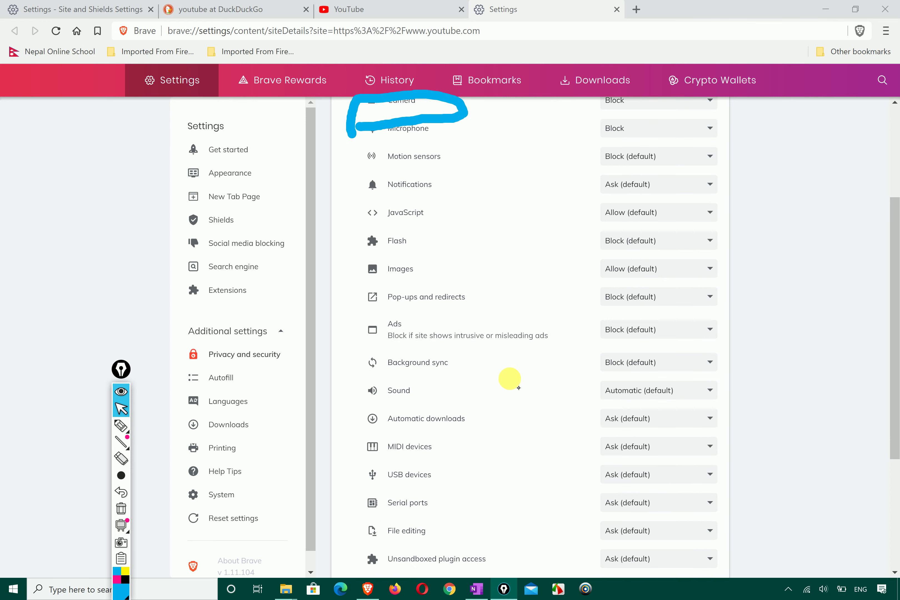
scroll(509, 379, down, 5)
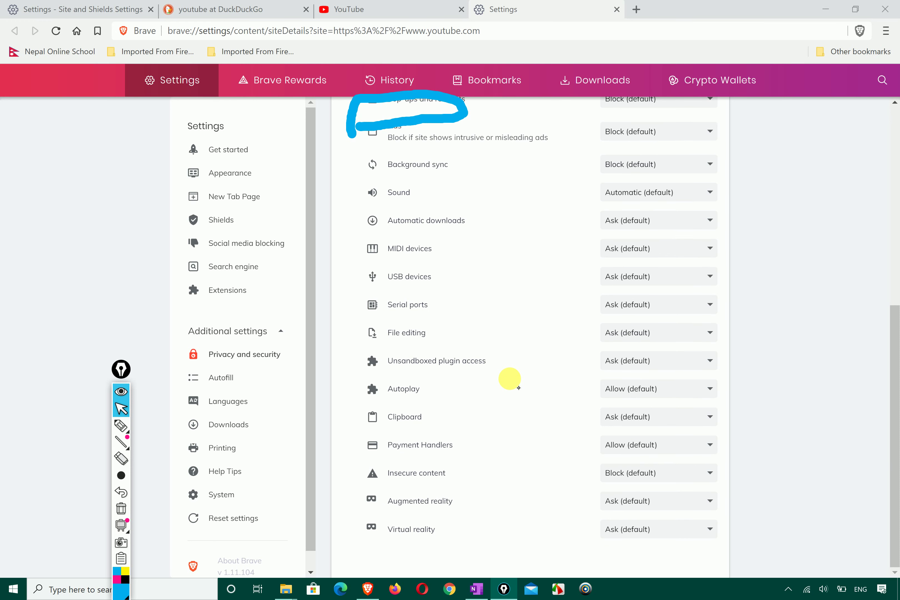
scroll(510, 378, up, 7)
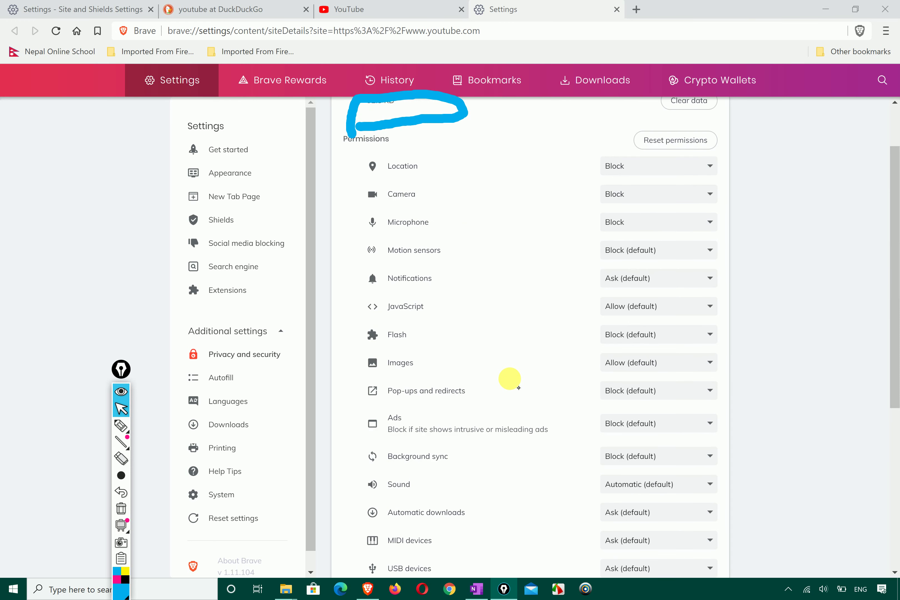
scroll(510, 378, down, 5)
scroll(509, 379, down, 2)
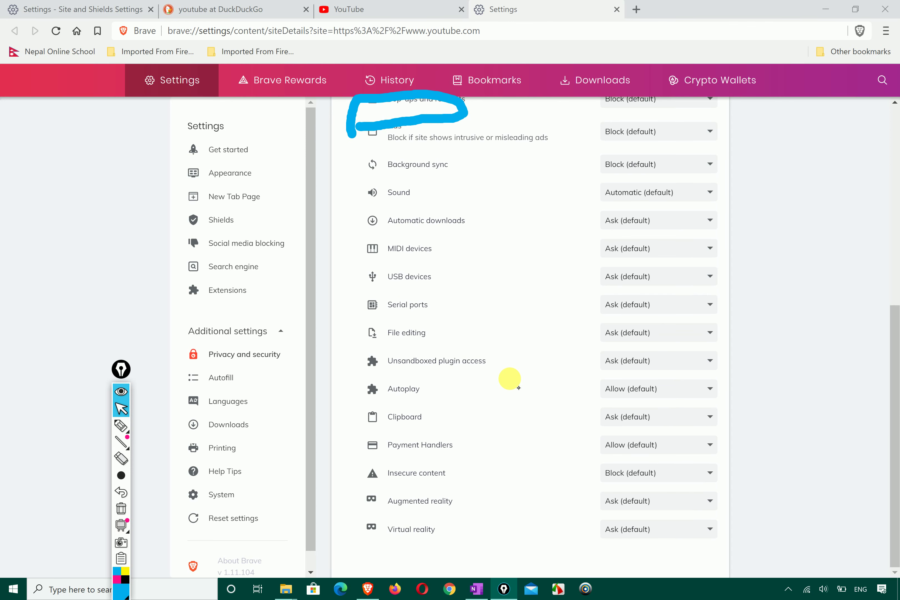
scroll(397, 141, up, 15)
Open YouTube in another new tab and highlight the name and domain ending within its address
click(354, 7)
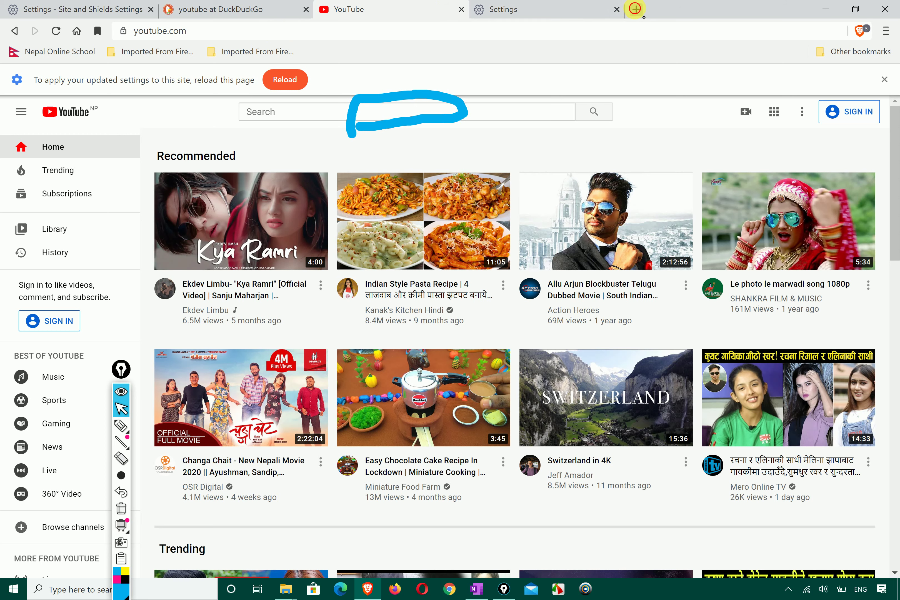
click(635, 9)
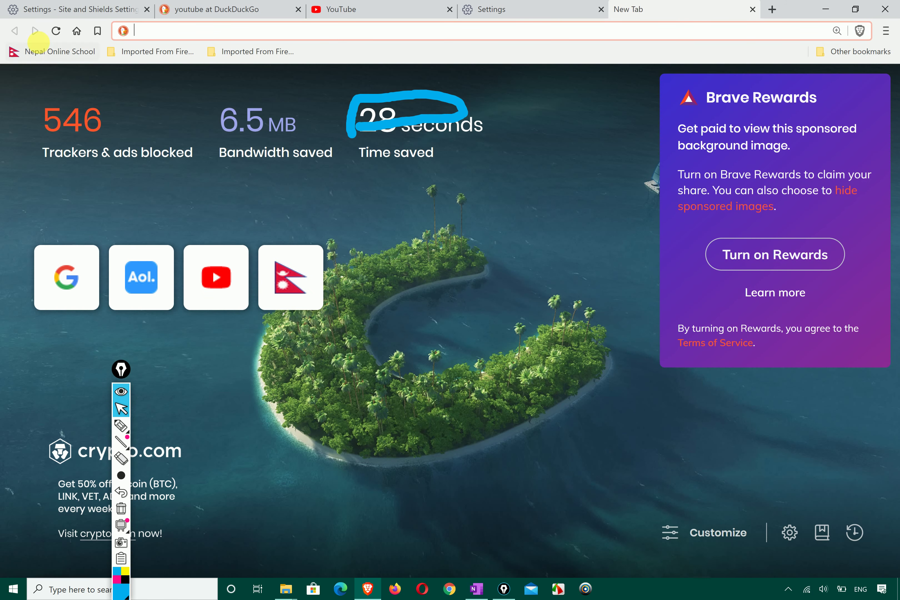
click(216, 277)
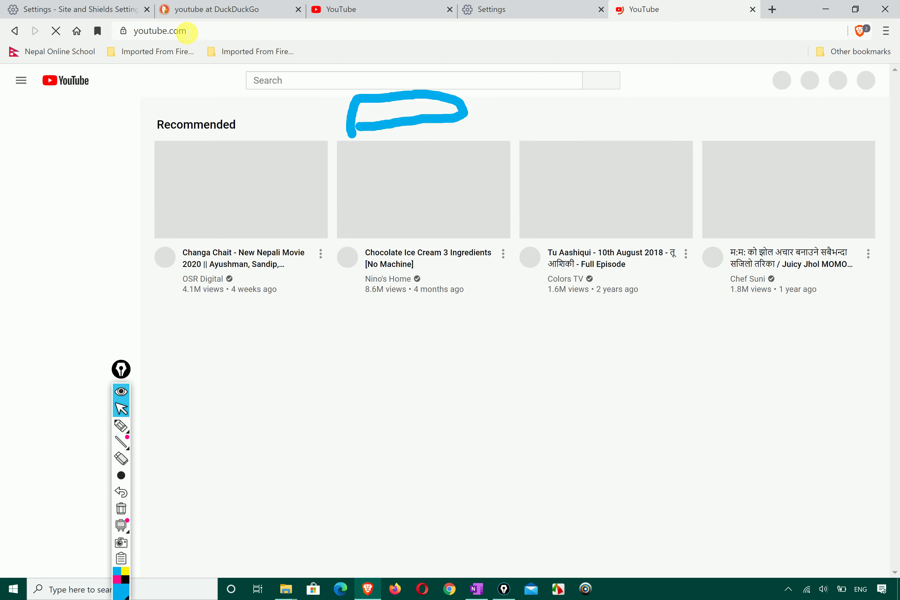
click(198, 31)
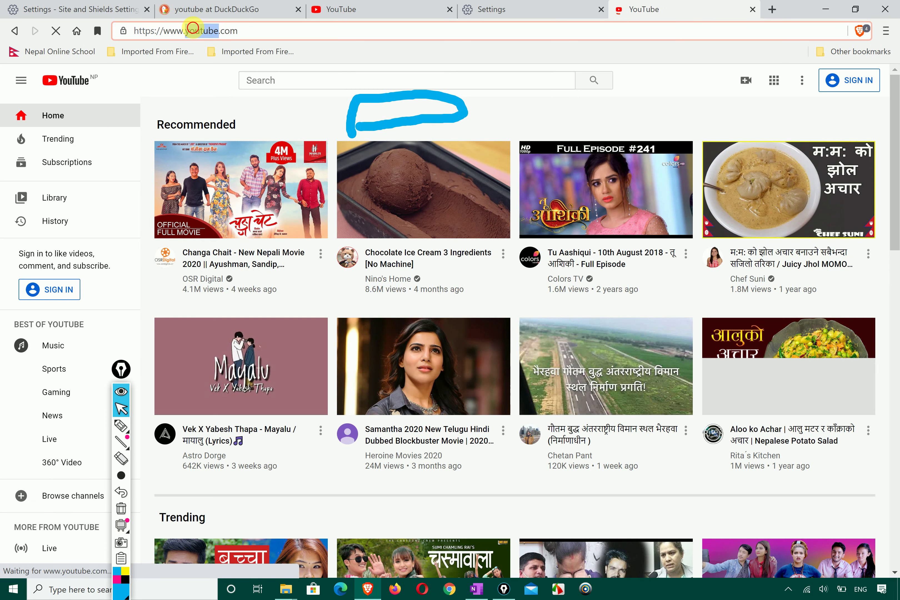
double_click(196, 31)
click(247, 30)
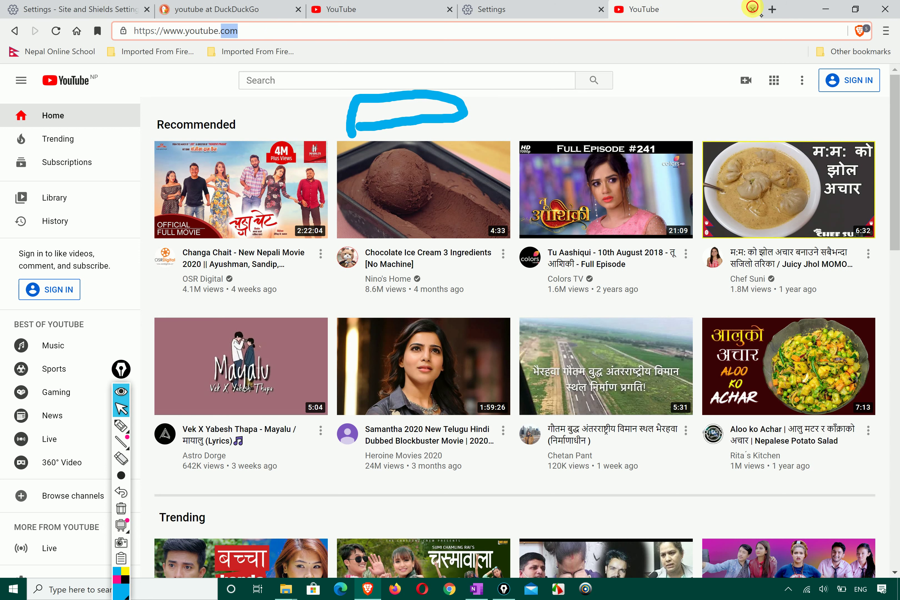
Close the extra YouTube and site settings tabs and display the site information for youtube.com
click(752, 9)
click(617, 10)
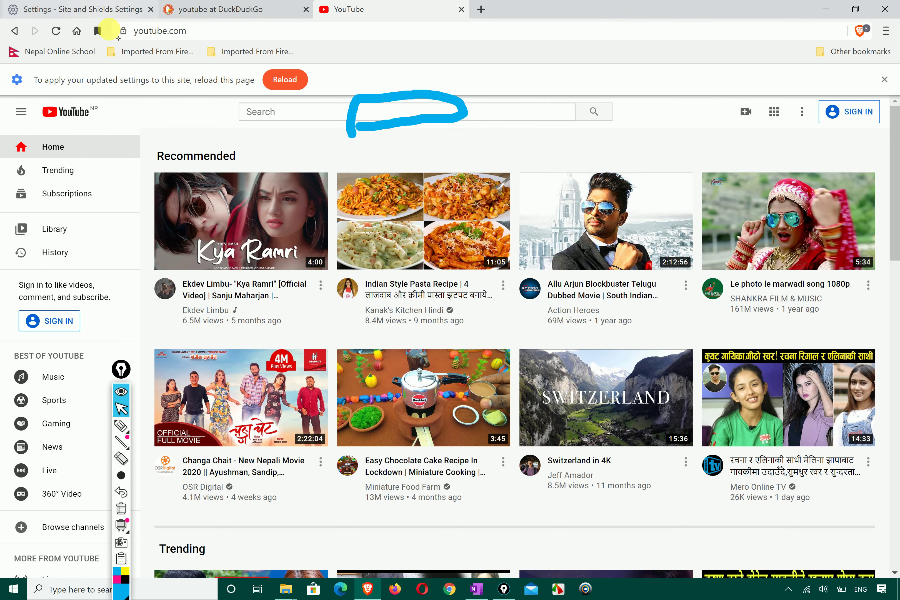
click(123, 31)
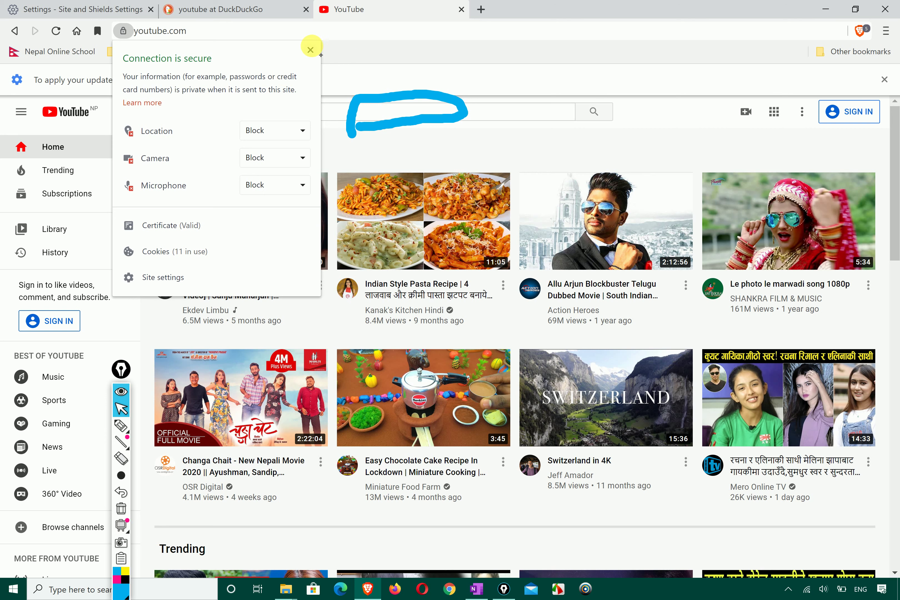
click(310, 49)
click(123, 31)
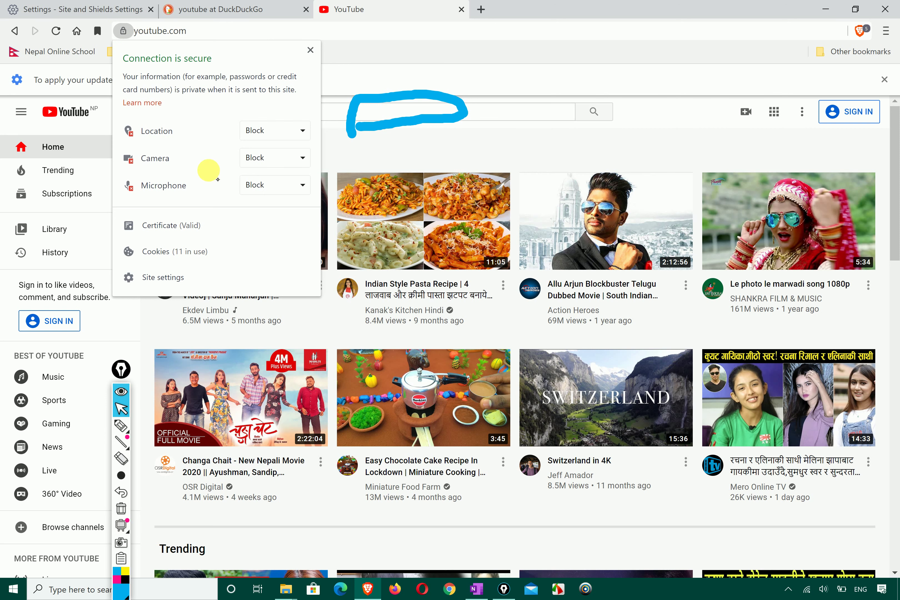
click(123, 428)
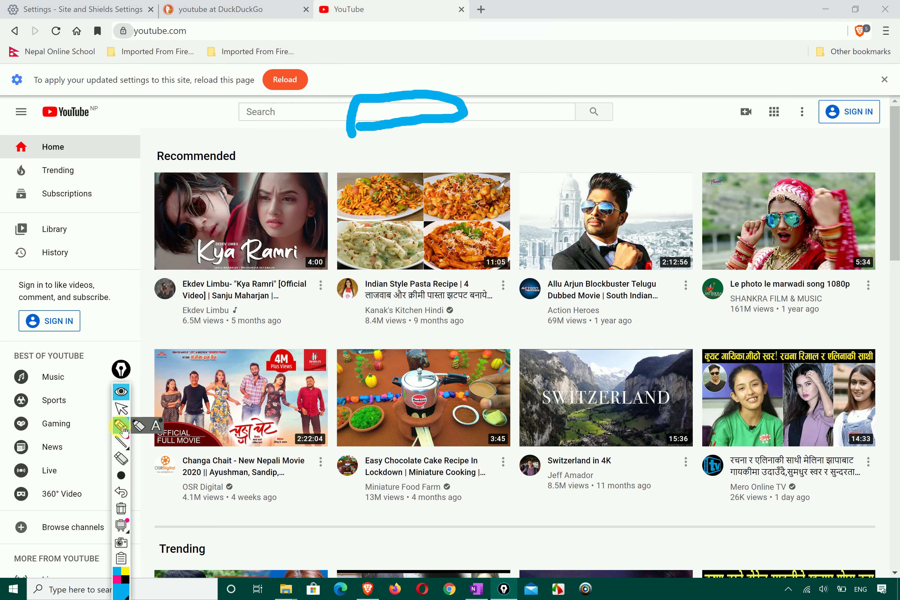
click(120, 410)
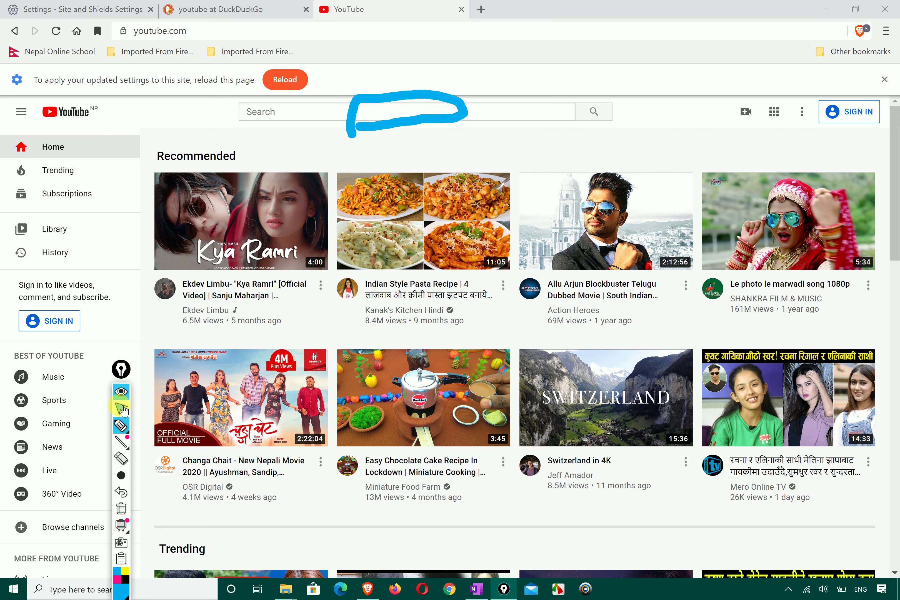
click(123, 31)
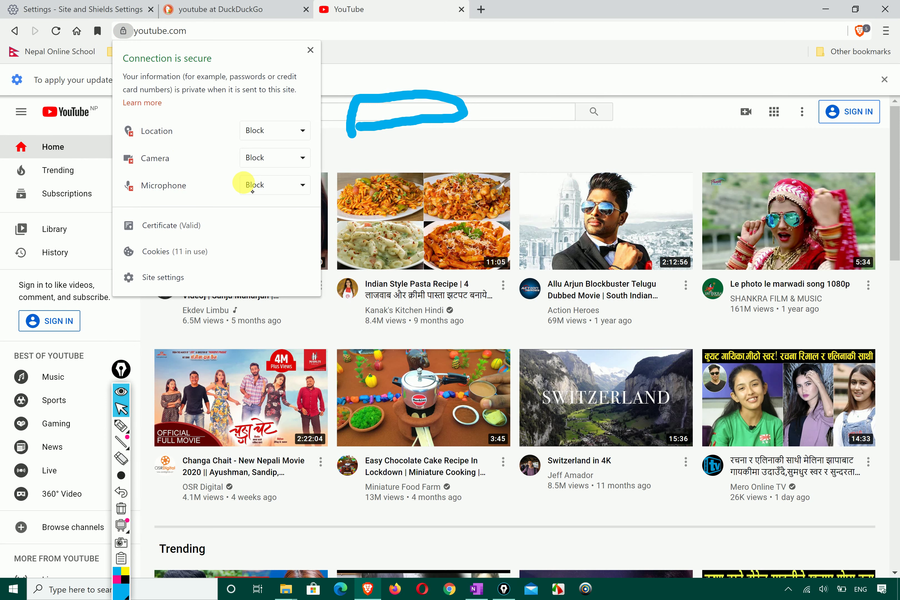
Set youtube.com's Microphone permission to Ask (default) and check the choices offered for Location
click(271, 184)
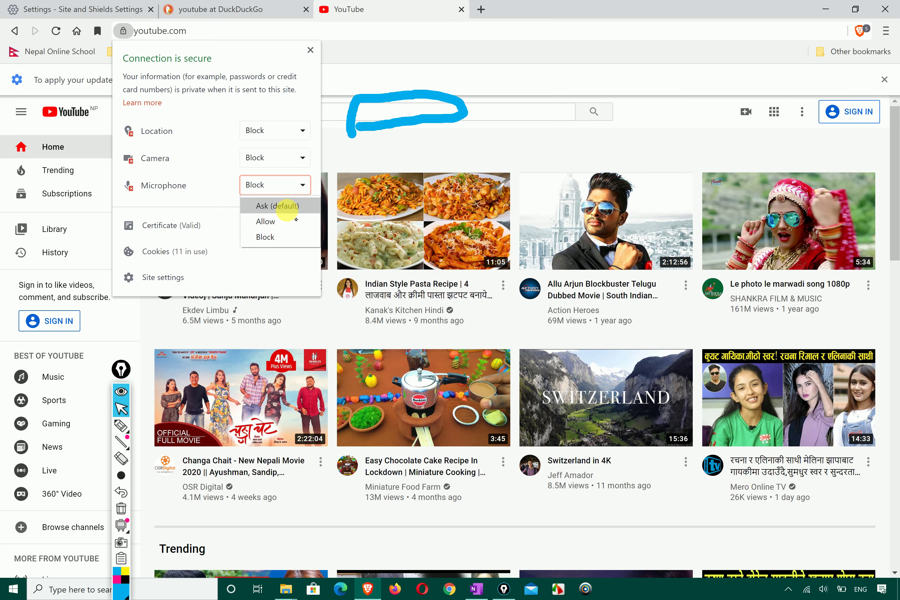
click(287, 210)
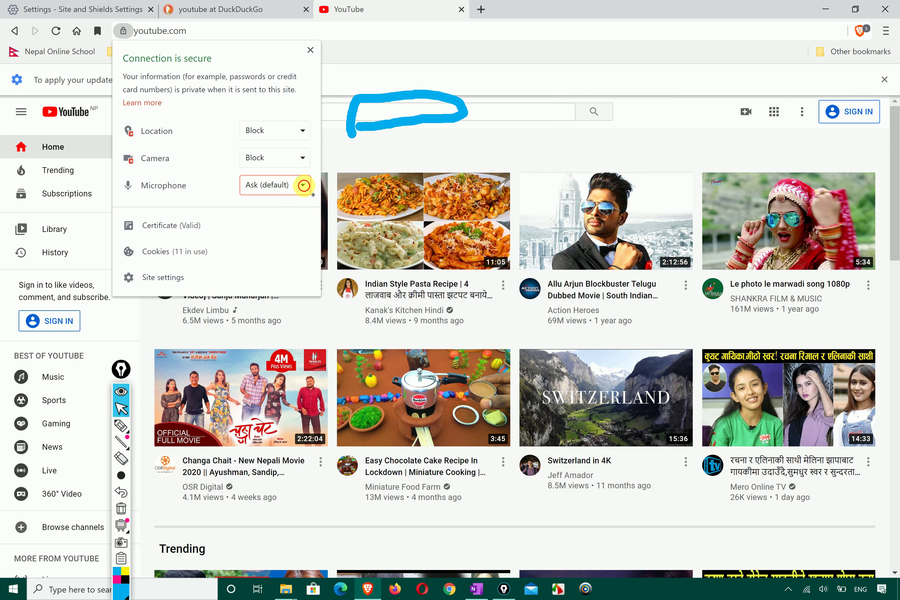
click(297, 185)
click(292, 205)
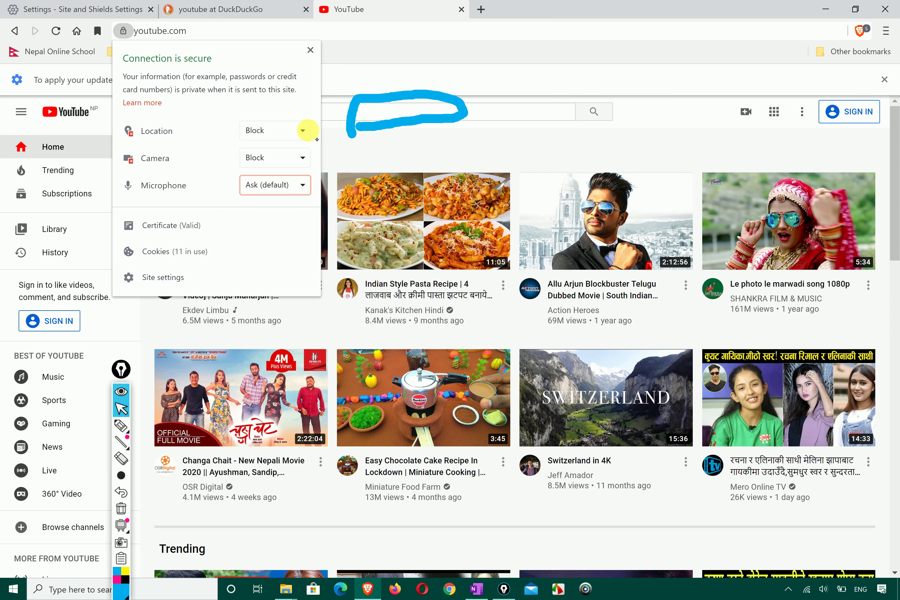
click(298, 131)
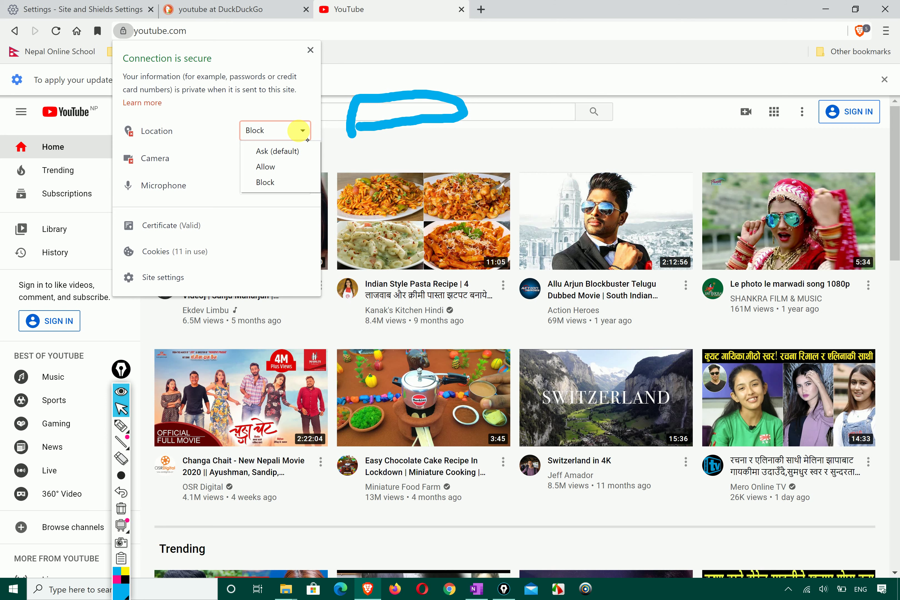
click(500, 86)
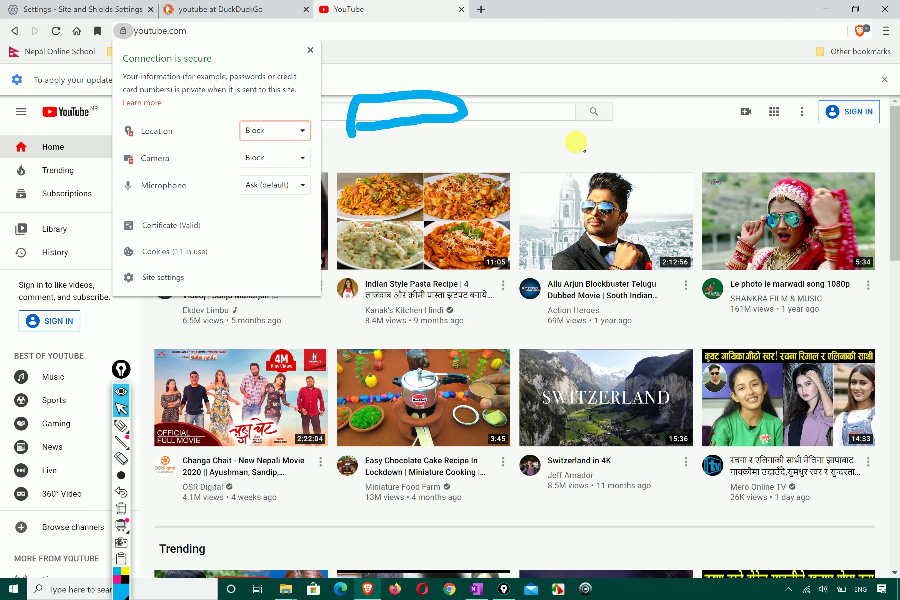
click(575, 142)
Close the YouTube tab and open the Camera permission page in Site and Shields Settings
scroll(460, 166, down, 4)
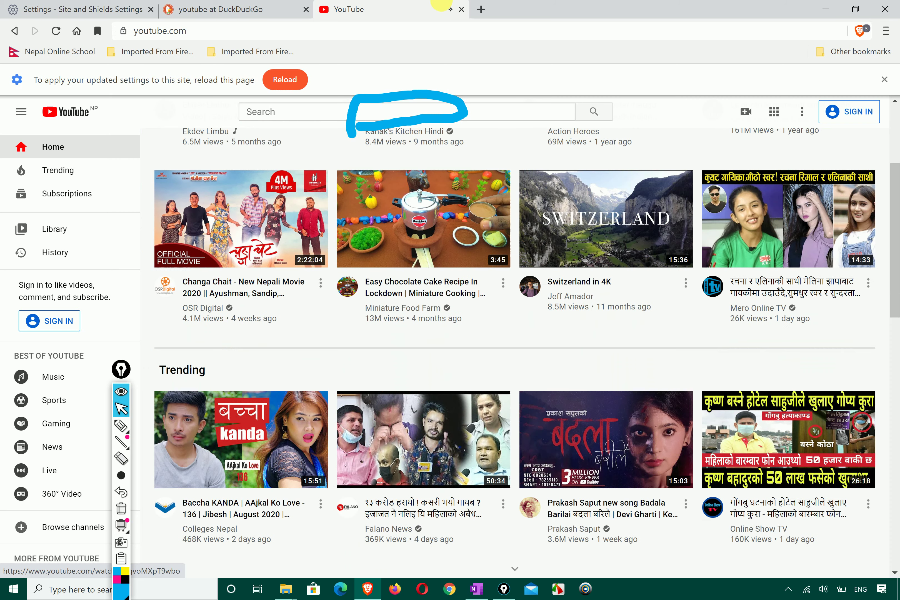
click(461, 10)
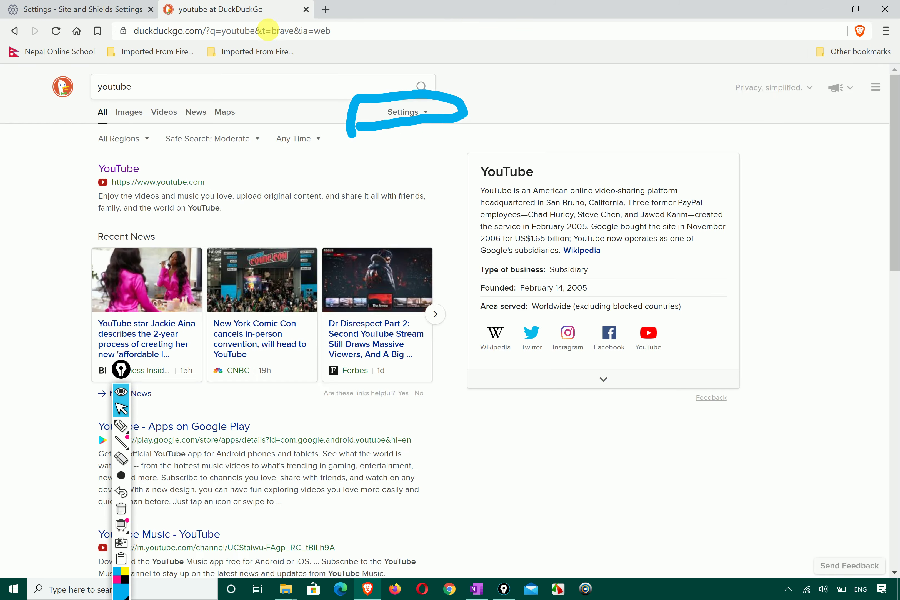
click(78, 9)
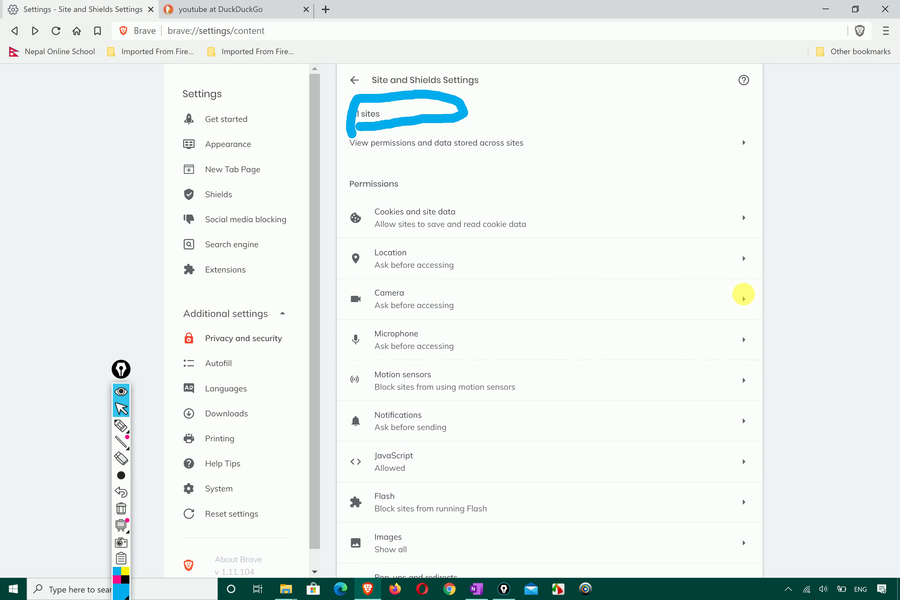
click(743, 298)
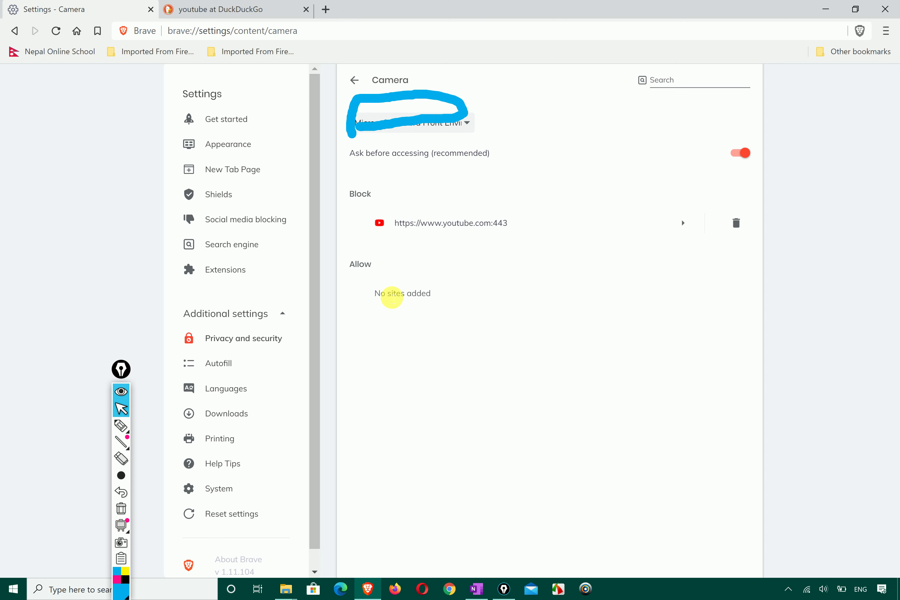
Open the bookmarked Nepal Online School site in a new tab and highlight its address
click(326, 9)
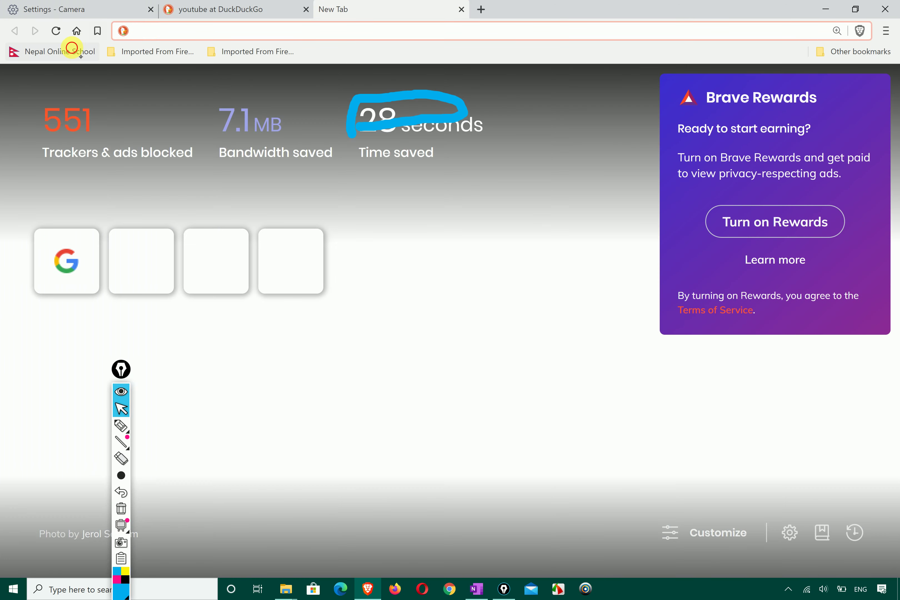
click(73, 51)
click(237, 30)
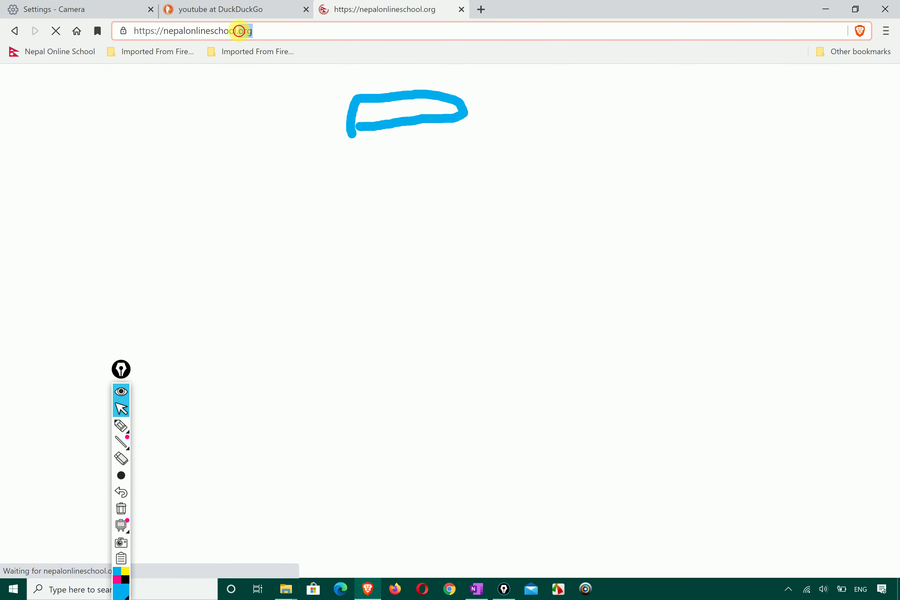
double_click(241, 31)
click(241, 30)
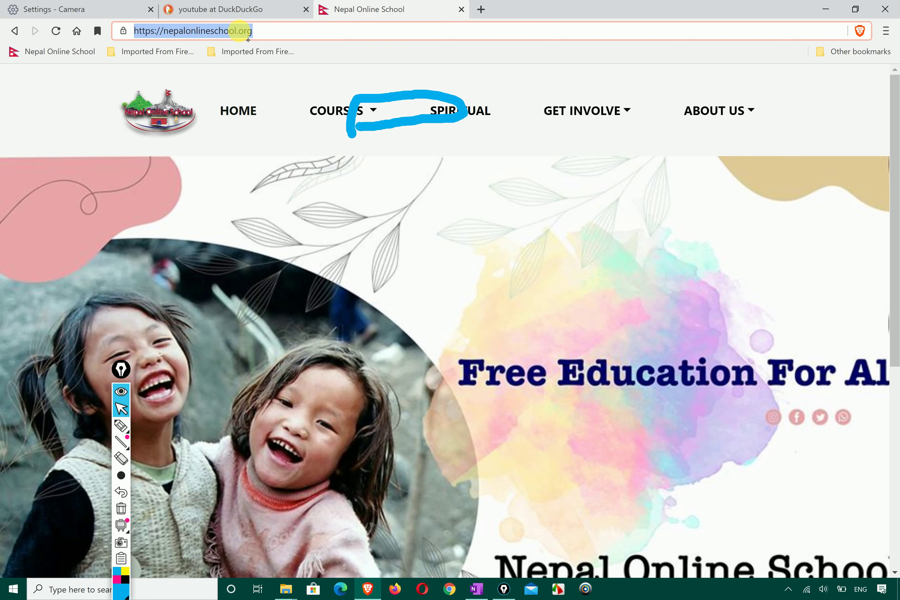
Set the Camera permission for nepalonlineschool.org to Allow in its site settings
click(54, 6)
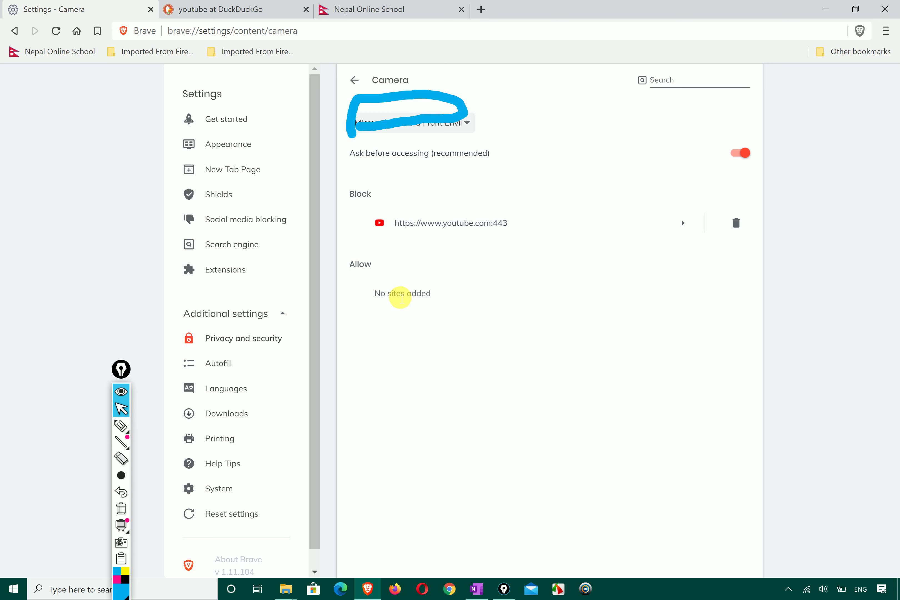
click(358, 8)
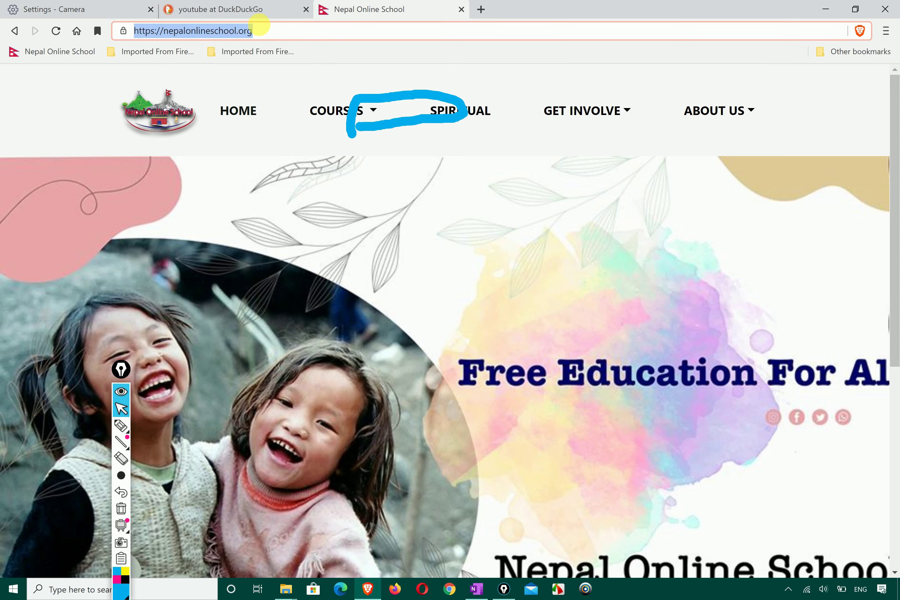
click(123, 31)
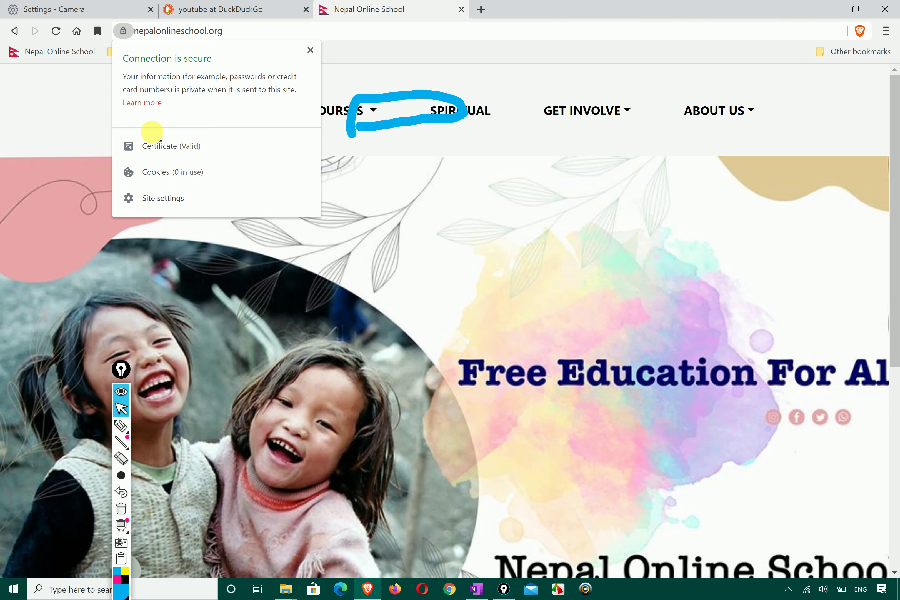
click(159, 199)
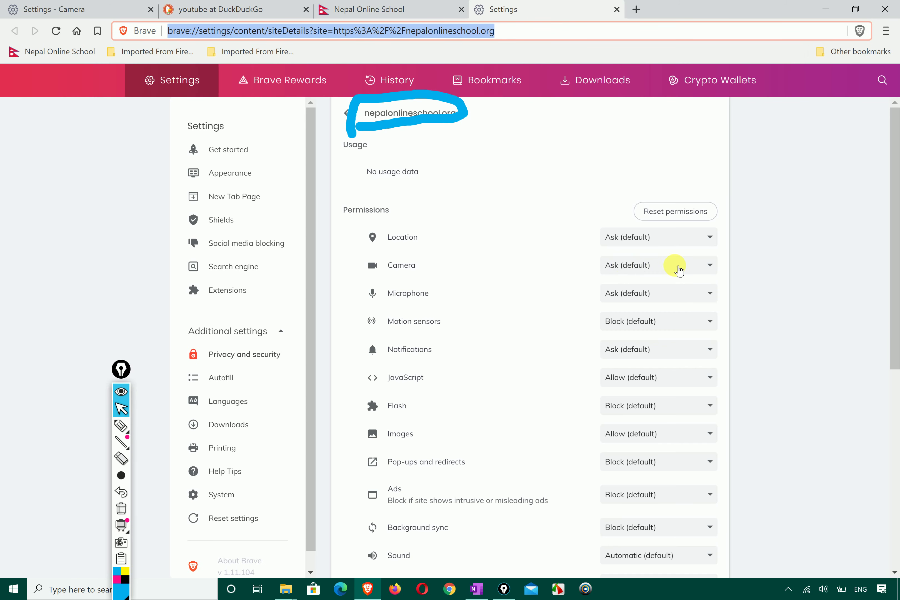
click(679, 267)
click(632, 305)
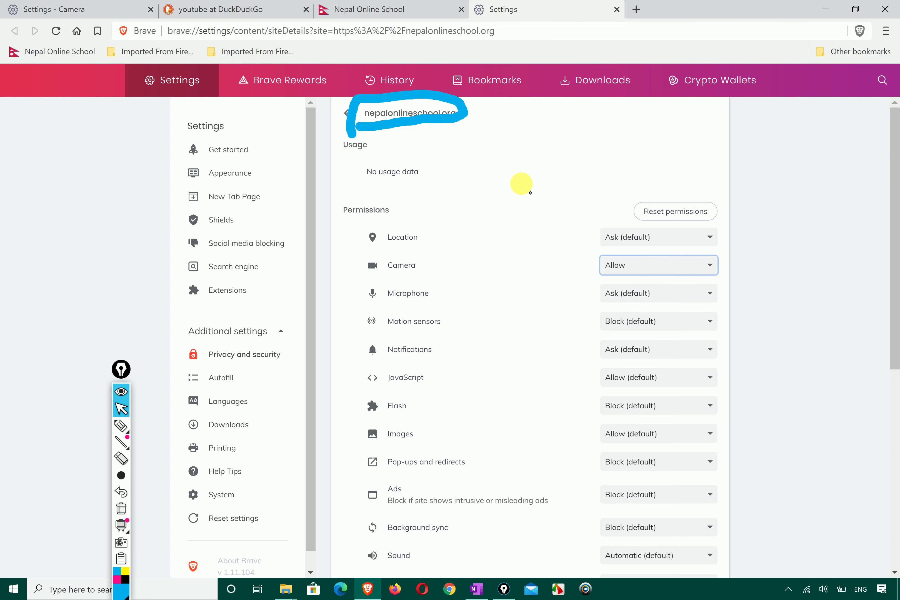
From the Camera page's allowed sites, set nepalonlineschool.org's Microphone permission to Allow and return to the Camera page
click(121, 7)
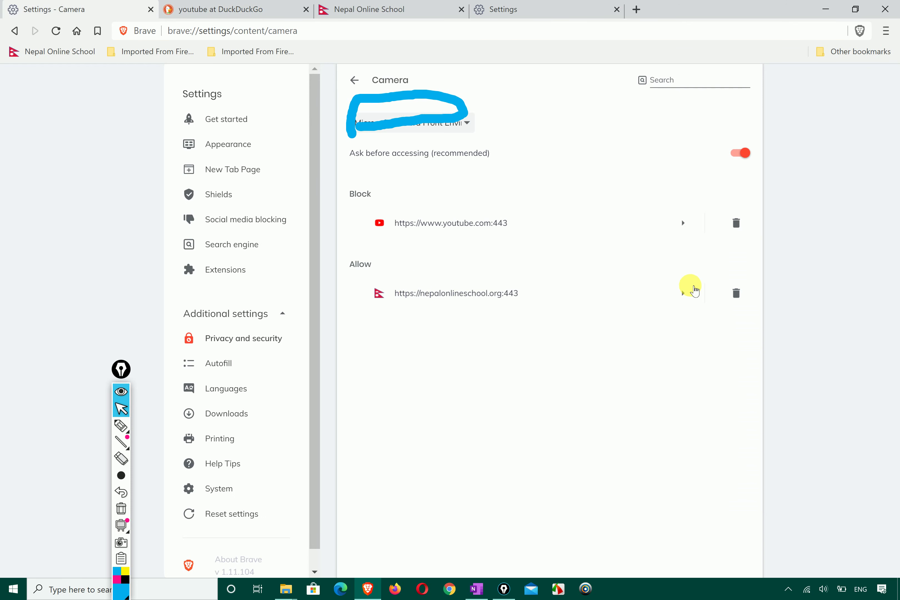
click(683, 292)
scroll(518, 284, down, 5)
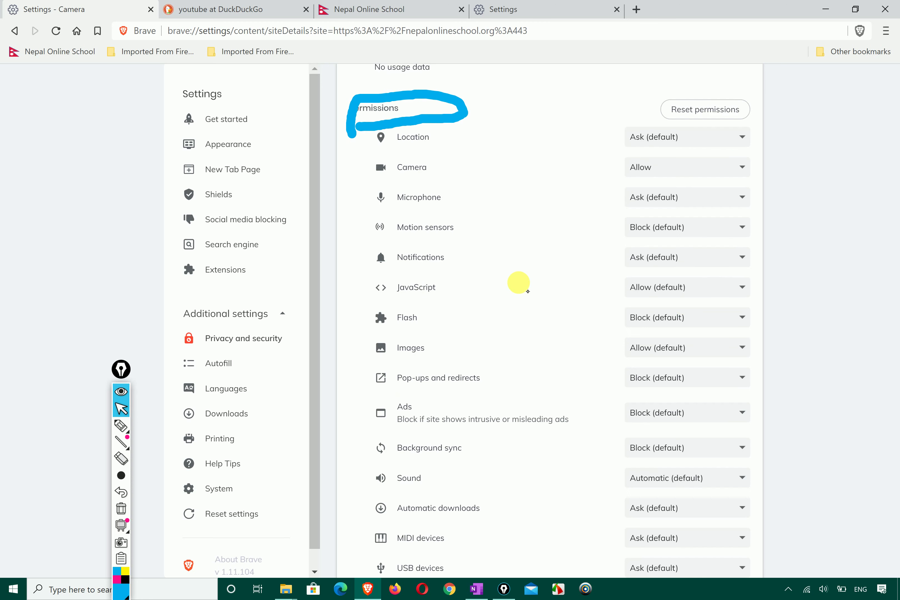
scroll(655, 232, up, 4)
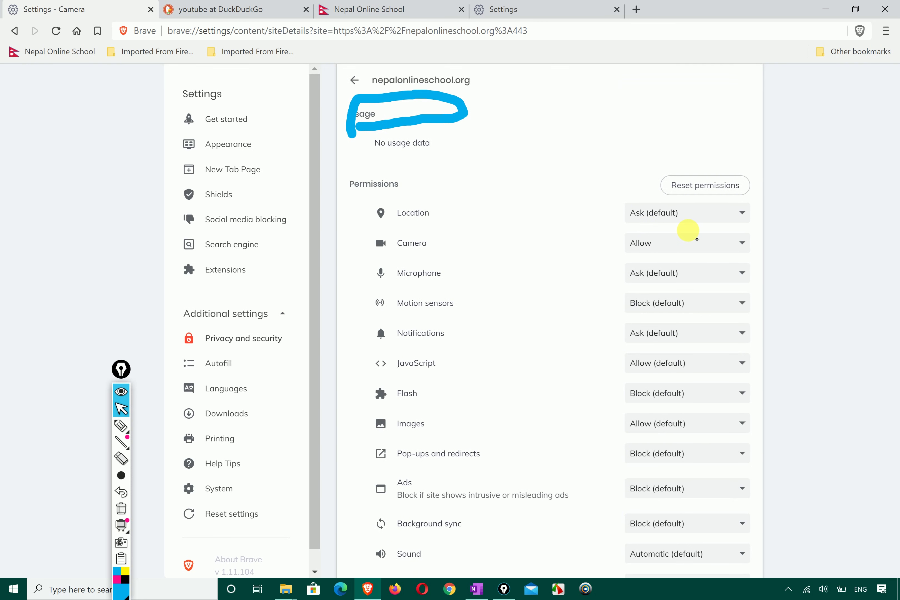
click(727, 277)
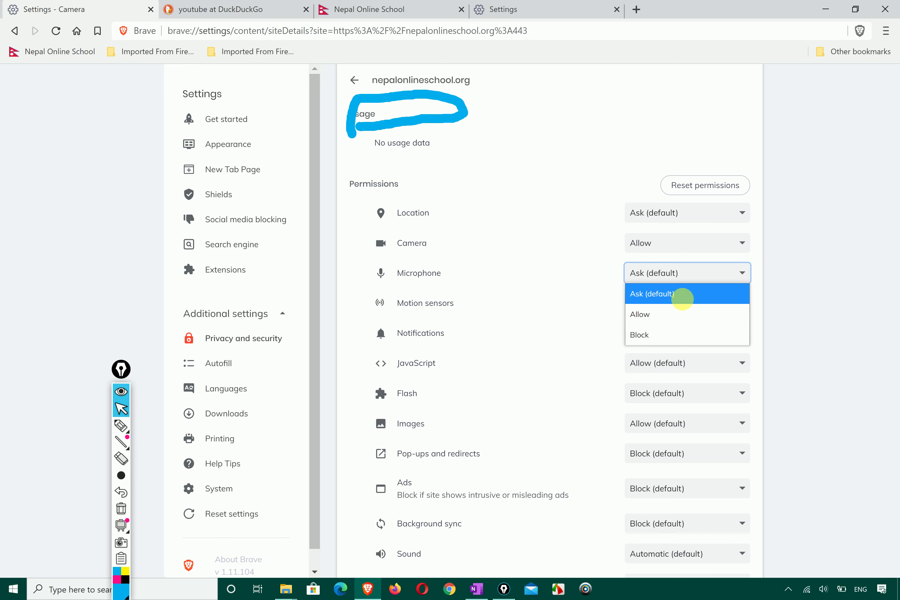
click(654, 315)
scroll(436, 174, up, 1)
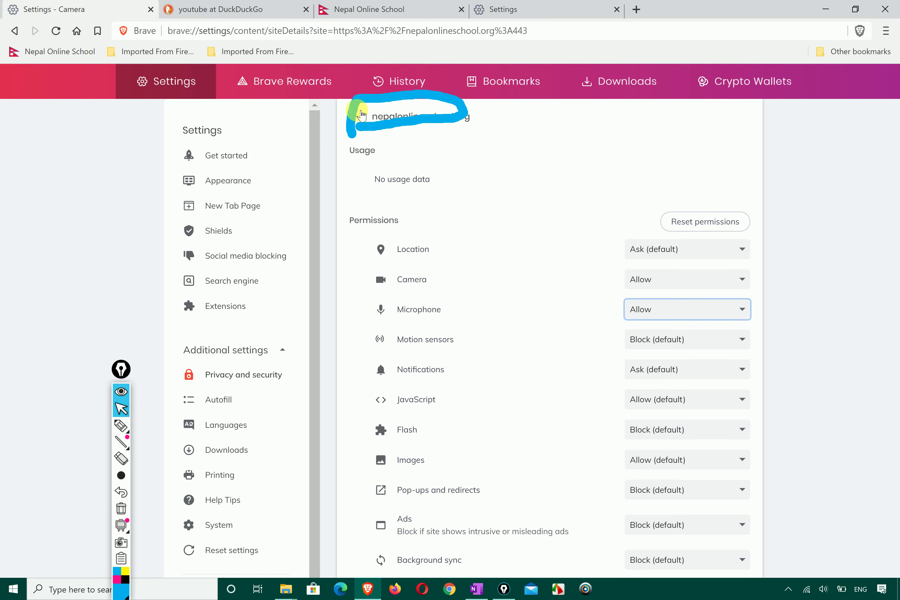
click(353, 113)
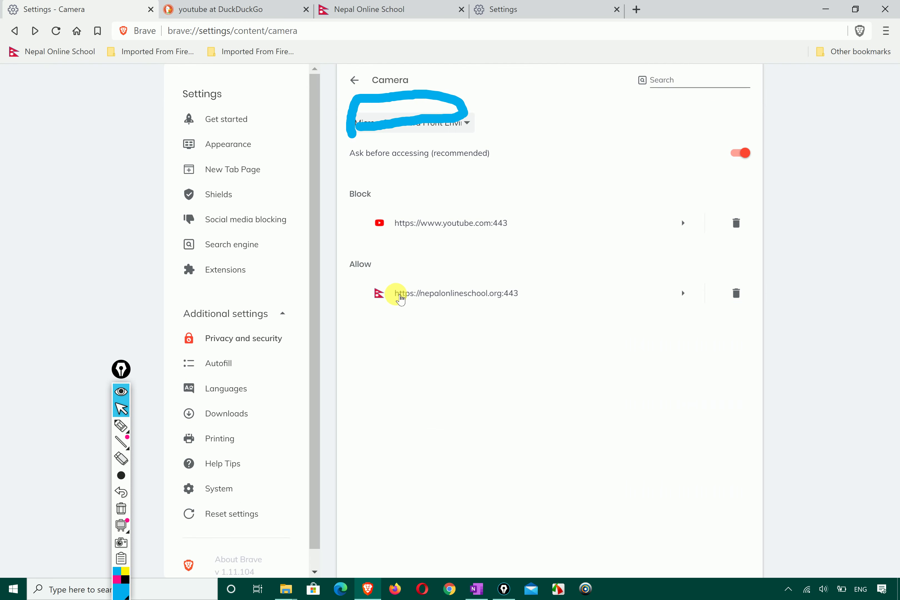
Check the blocked and allowed sites listed for the Microphone permission in Site and Shields Settings
click(354, 80)
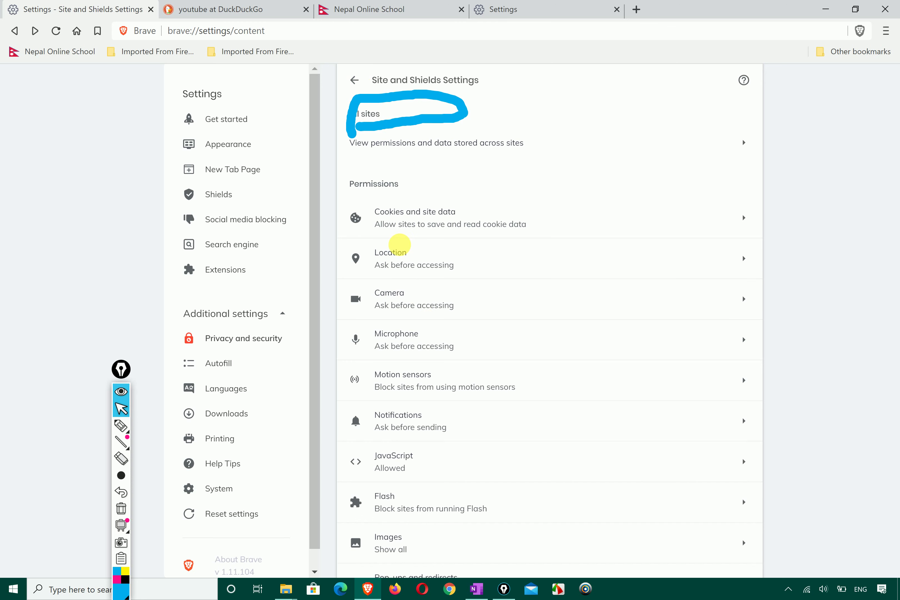
click(745, 340)
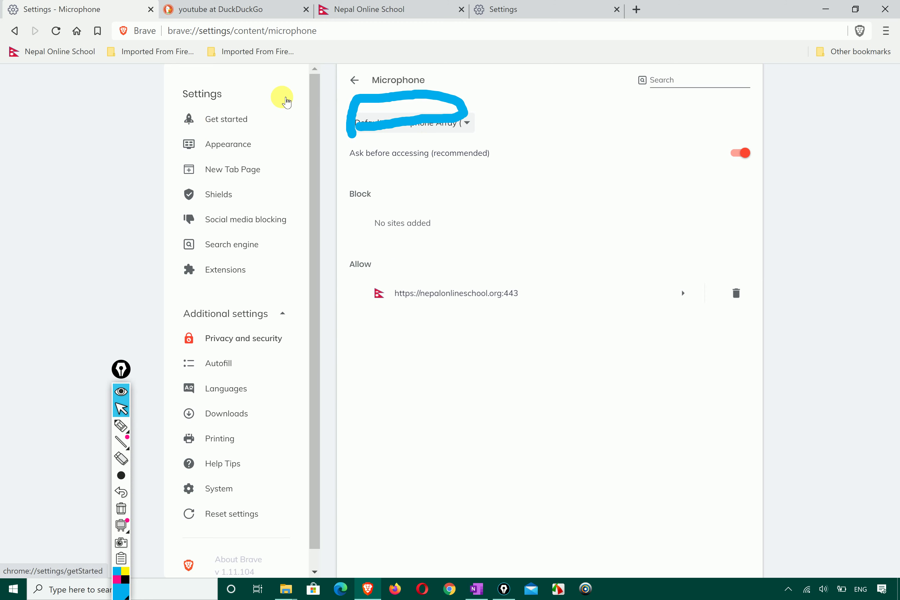
click(355, 80)
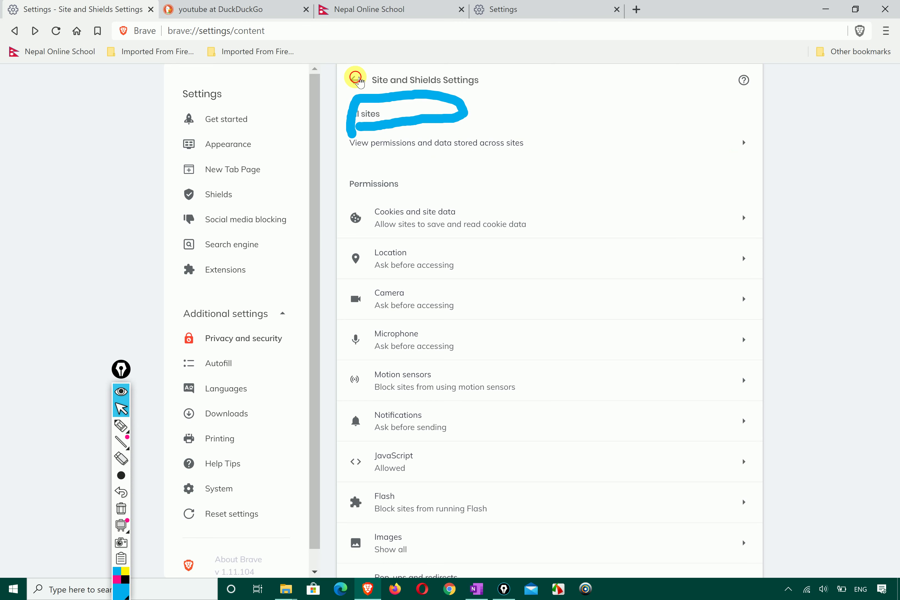
Leave Site and Shields Settings, clear the drawn annotation and go to the Privacy and security section
click(356, 80)
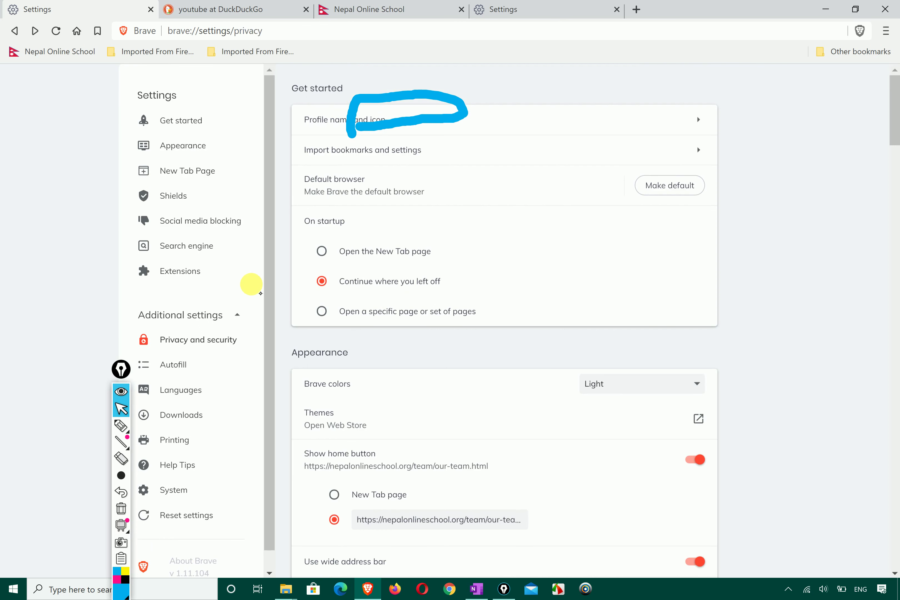
click(122, 503)
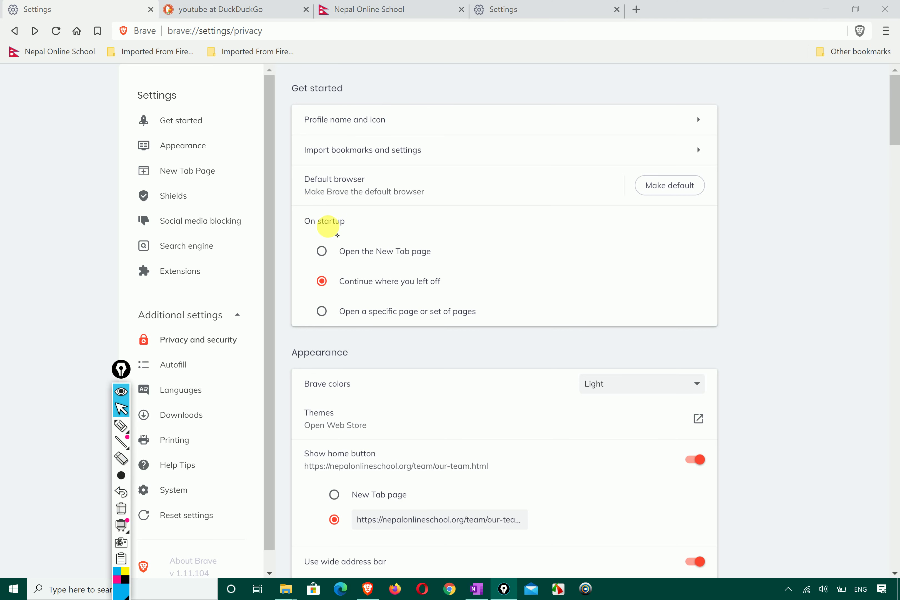
scroll(327, 229, down, 15)
scroll(328, 228, down, 10)
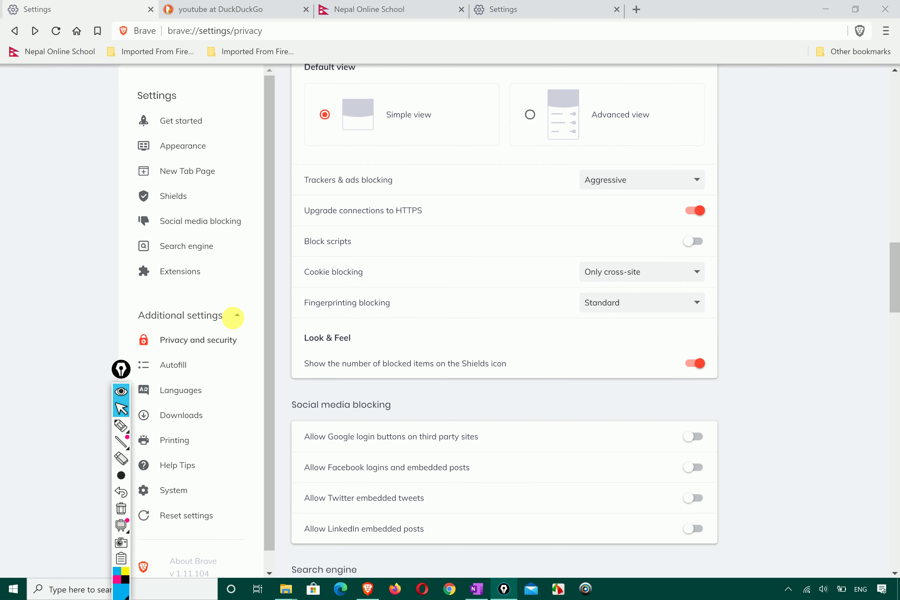
click(211, 341)
scroll(403, 294, down, 4)
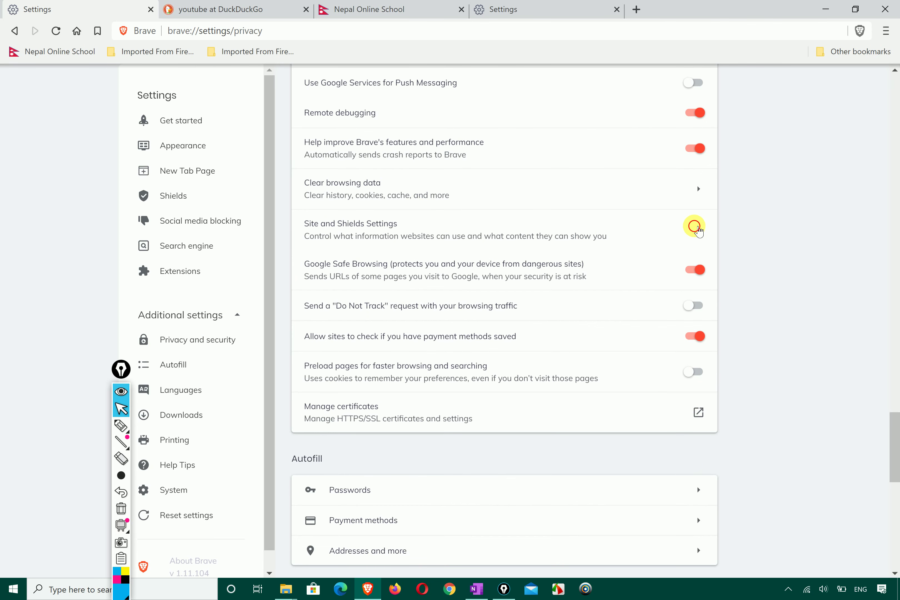
Review all of nepalonlineschool.org's permissions, opened from the Camera page's allowed sites in Site and Shields Settings
click(695, 228)
scroll(458, 328, down, 4)
scroll(459, 328, up, 3)
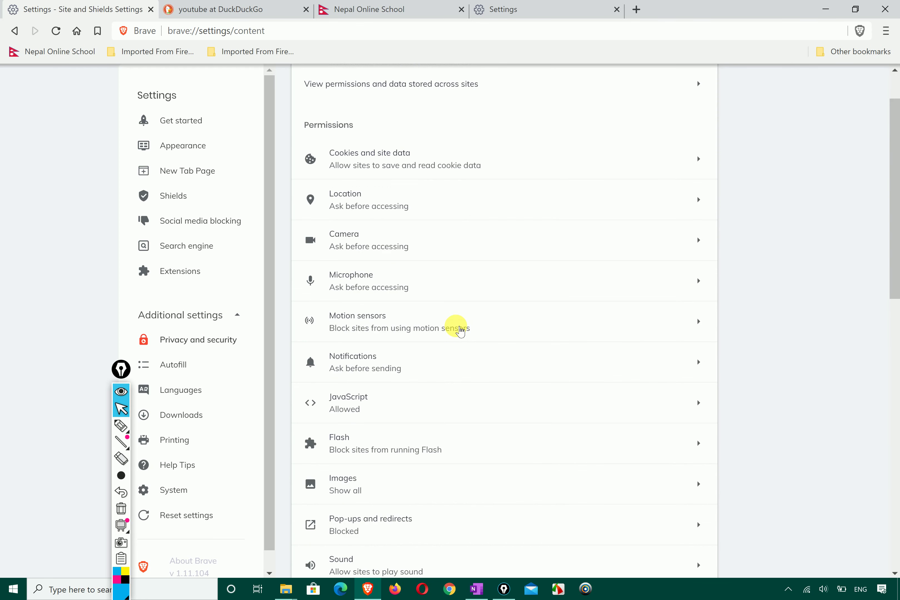
click(694, 265)
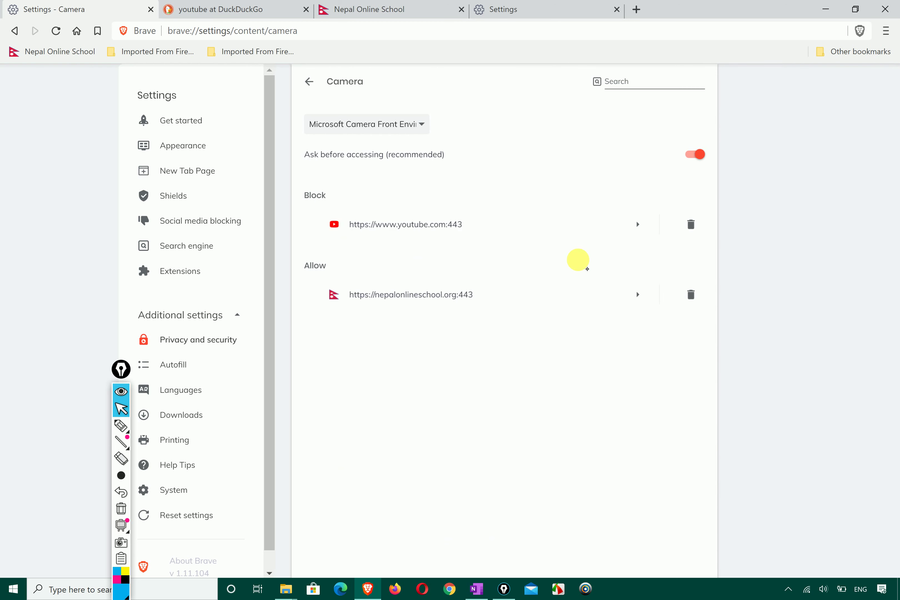
click(637, 295)
scroll(510, 350, down, 10)
scroll(573, 232, up, 10)
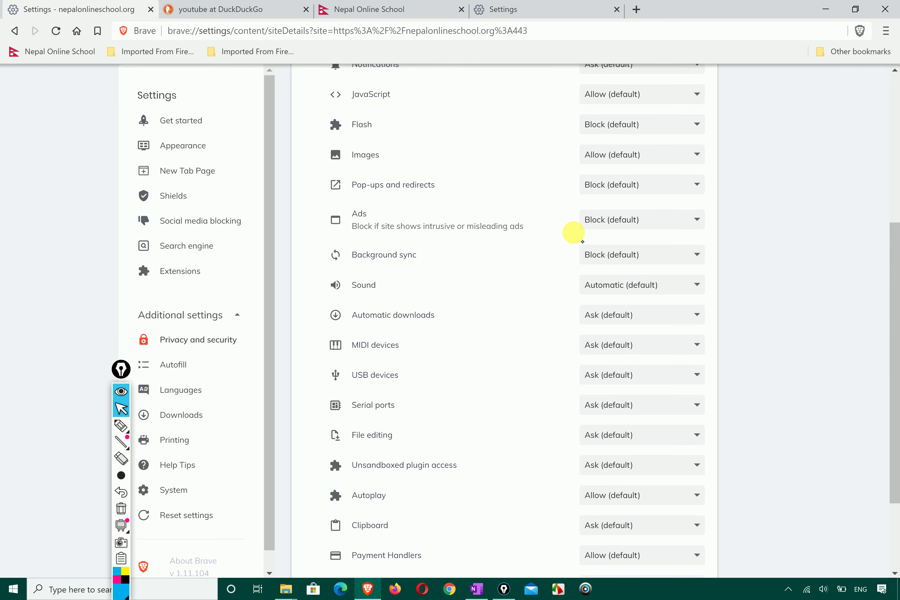
scroll(573, 232, down, 9)
scroll(573, 232, up, 1)
scroll(573, 233, up, 8)
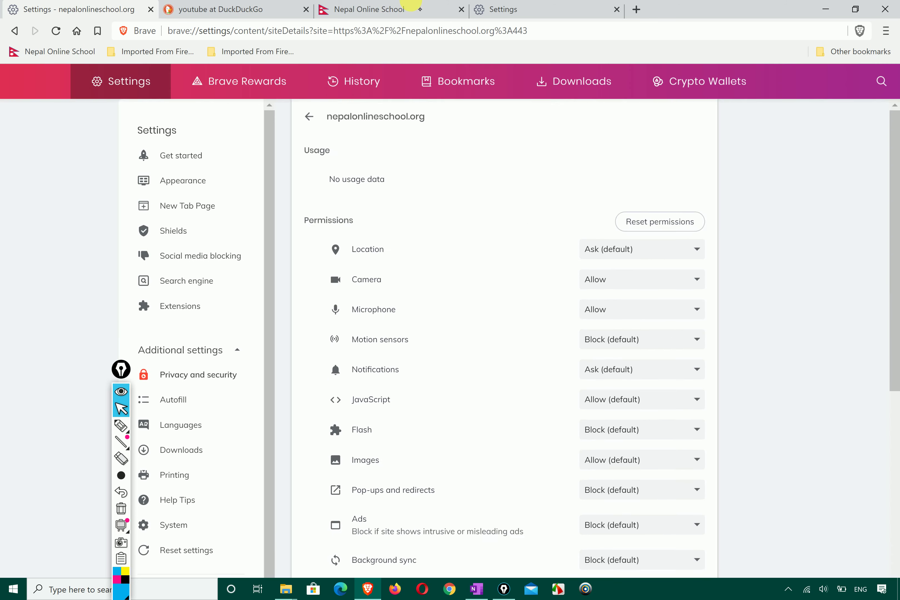
From the Nepal Online School page, open its site settings and set the USB devices permission to Block
click(410, 8)
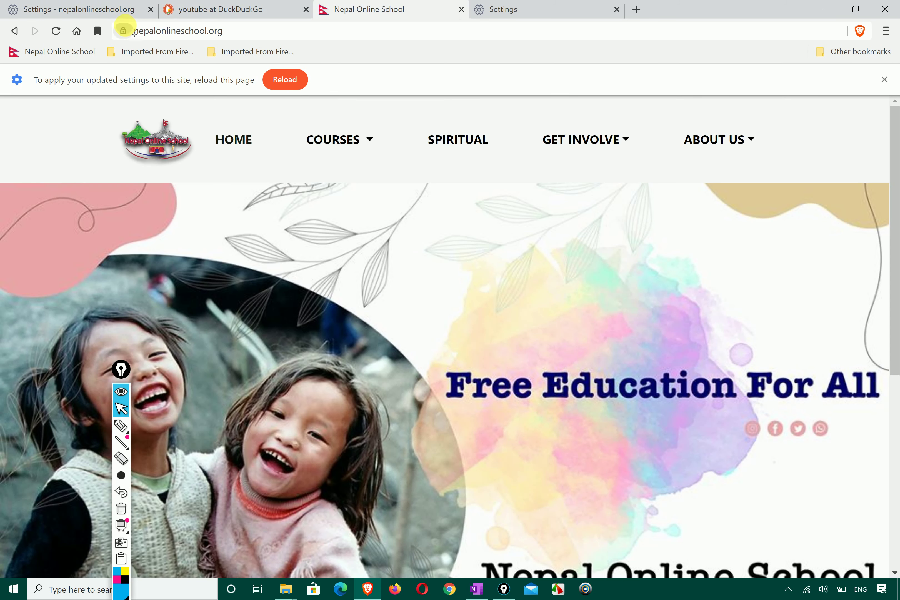
click(124, 31)
click(201, 250)
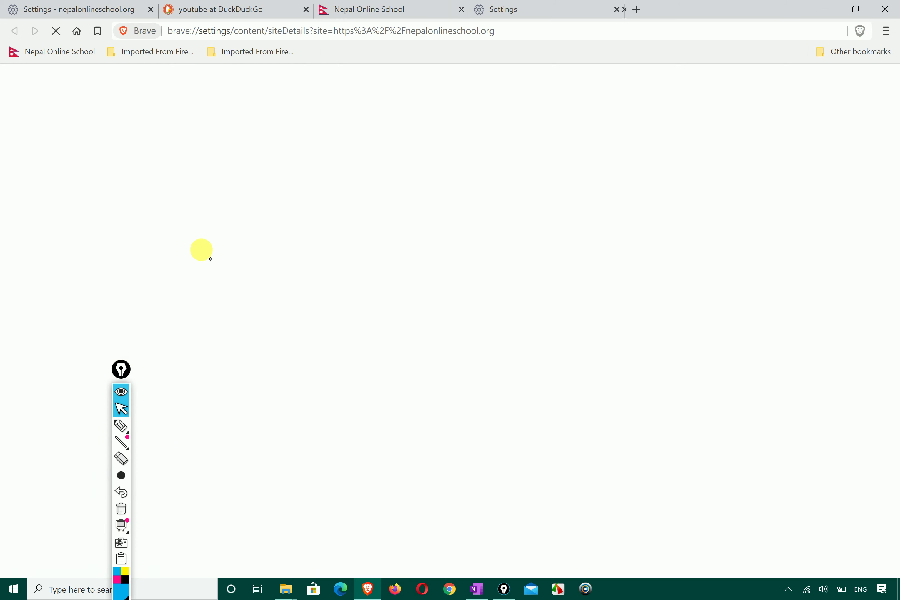
scroll(492, 353, down, 6)
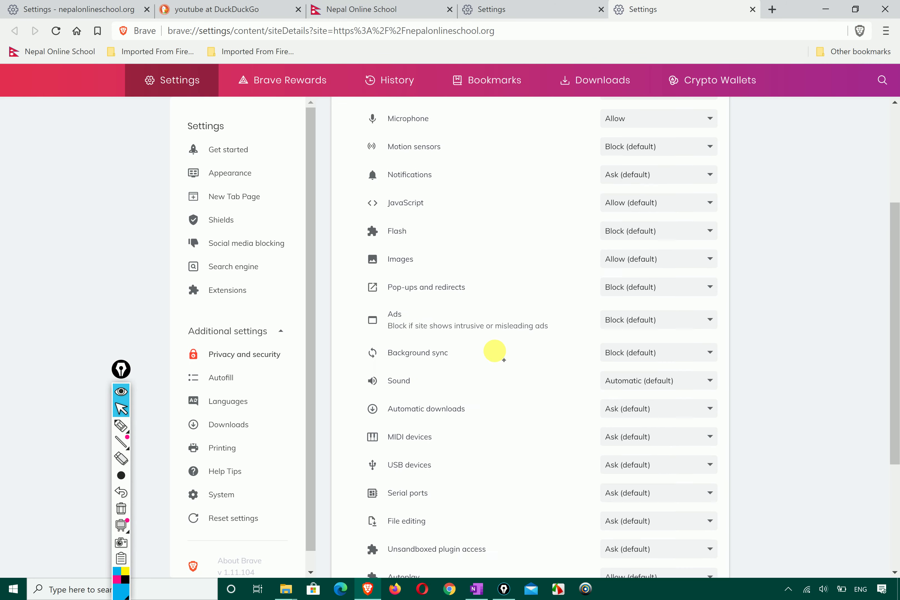
click(687, 282)
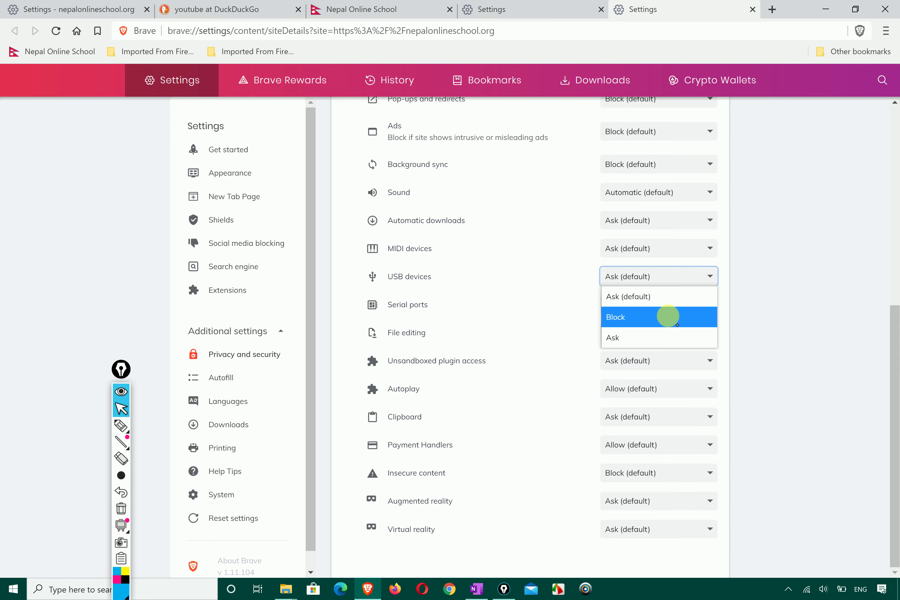
click(672, 317)
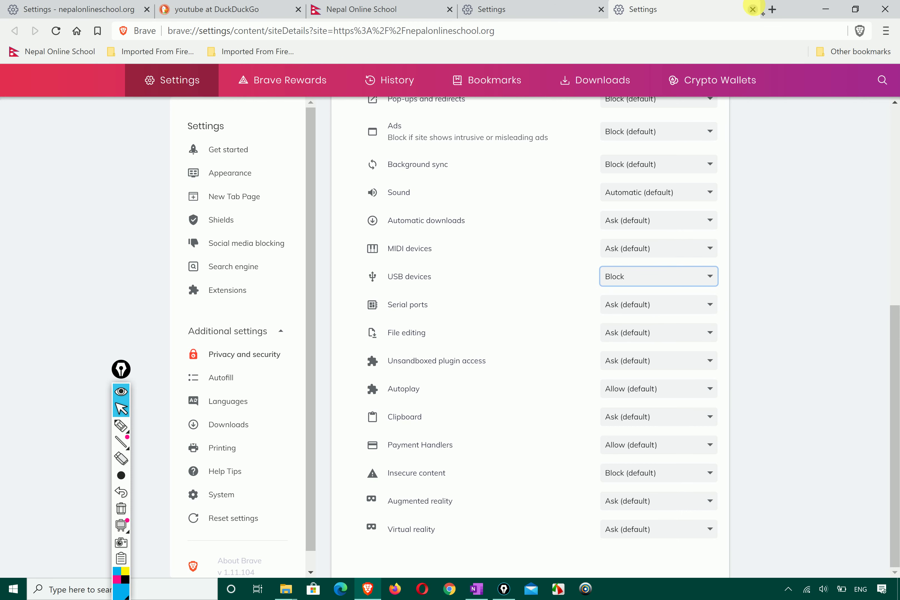
Close the newly opened site settings and Nepal Online School tabs, and go to Privacy and security in the remaining settings tab
click(752, 9)
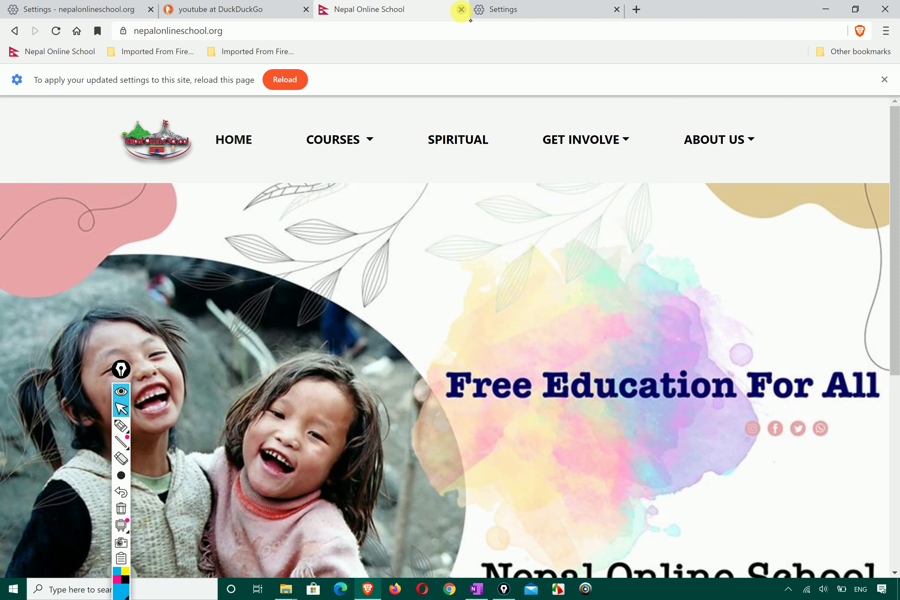
click(461, 9)
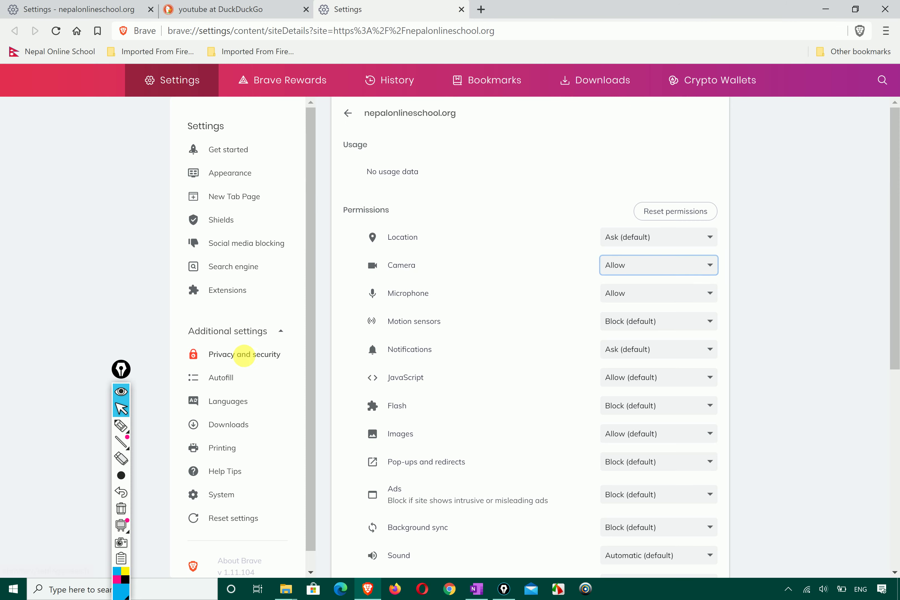
click(244, 354)
scroll(402, 361, down, 5)
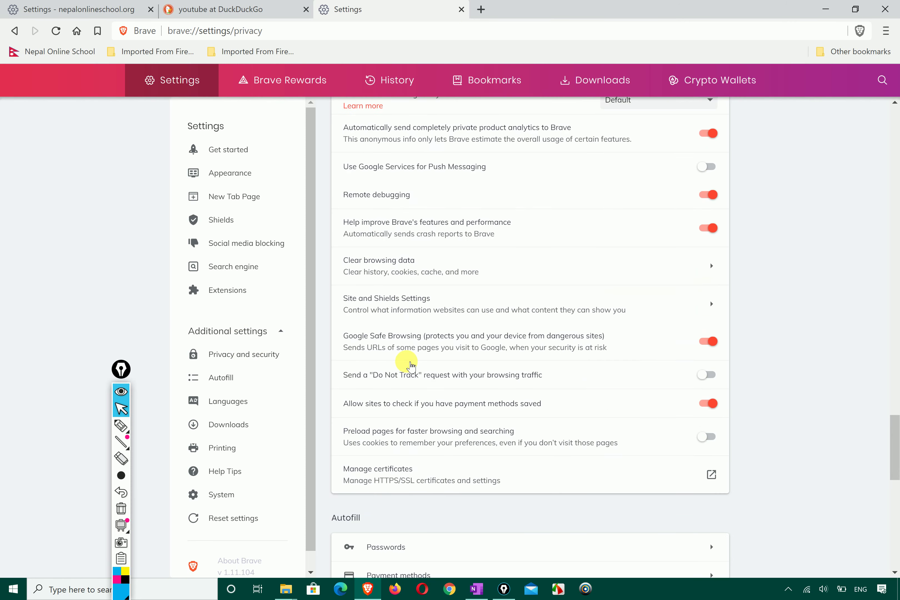
Draw a check mark beside the "Do Not Track" request option, turn the option on and confirm it
click(120, 425)
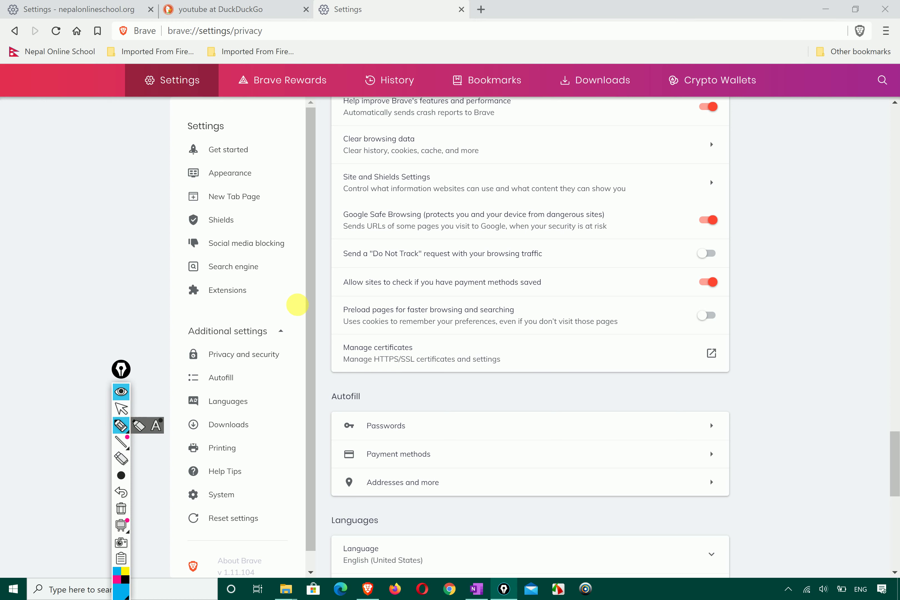
drag(340, 265, 395, 223)
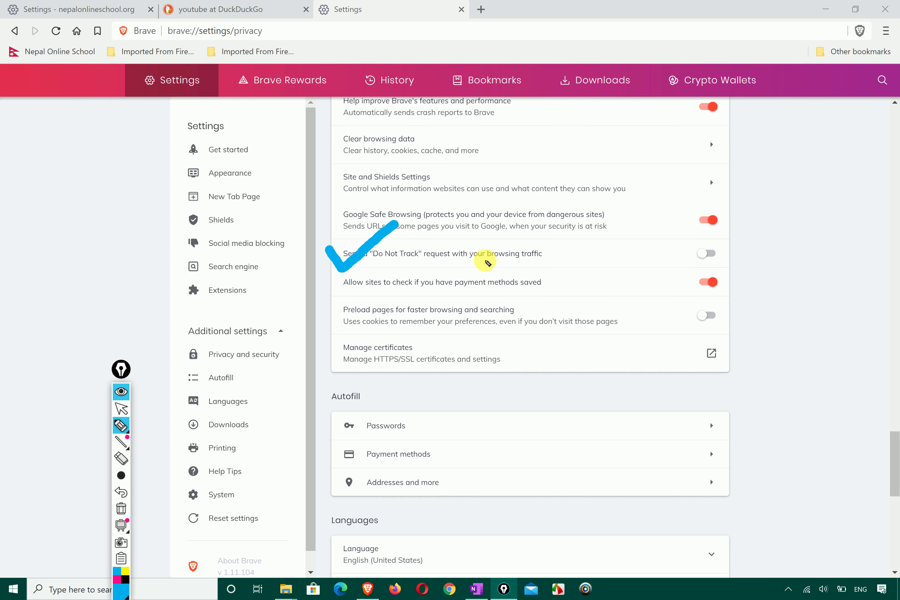
click(121, 408)
click(707, 256)
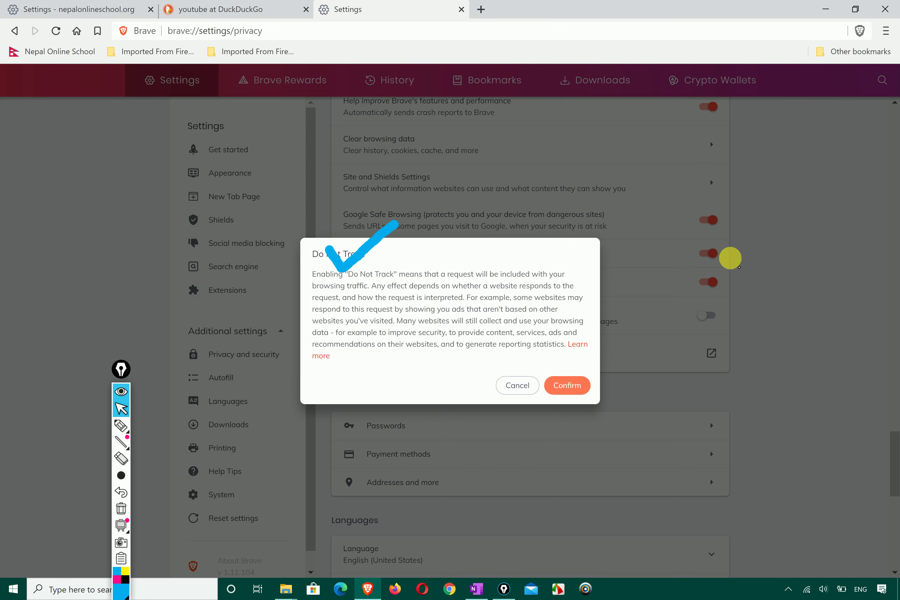
click(572, 387)
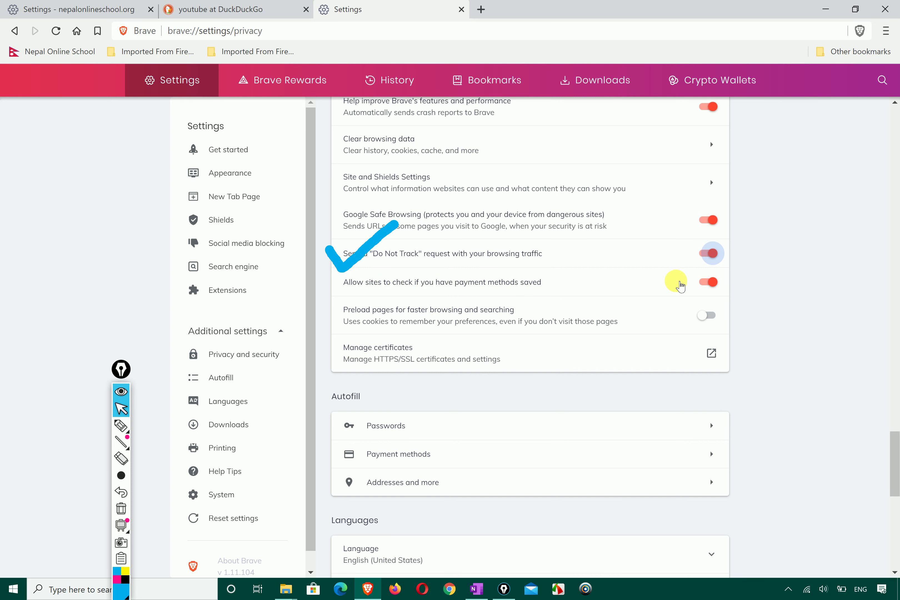
Turn off "Allow sites to check if you have payment methods saved", clear the drawn check mark and collapse the annotation tools
click(712, 282)
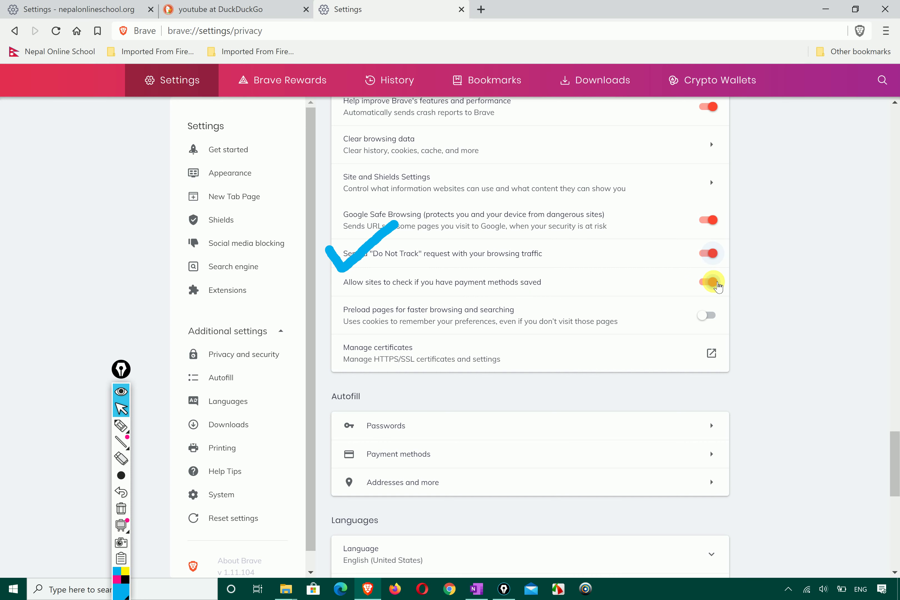
click(121, 510)
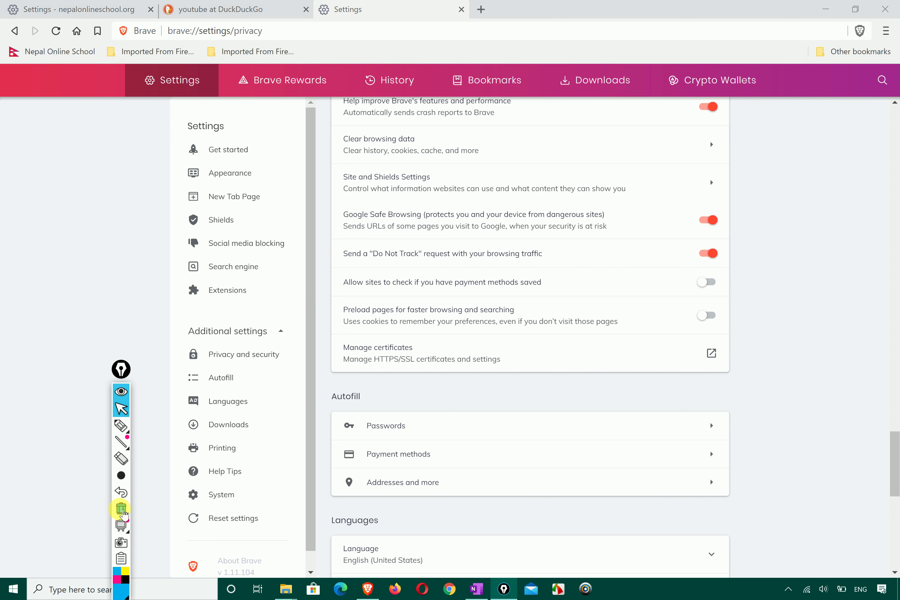
click(121, 392)
Turn on "Preload pages for faster browsing and searching"
scroll(464, 298, down, 1)
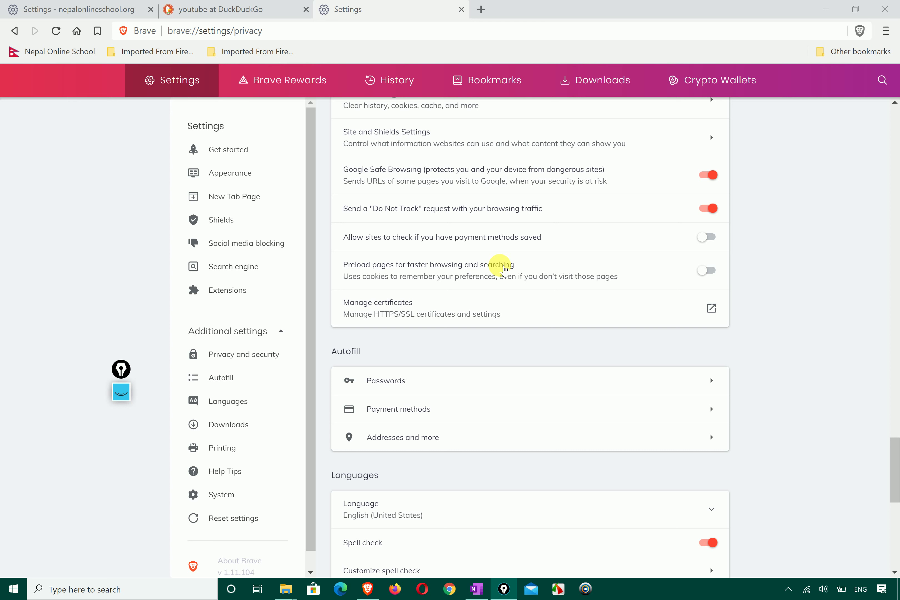
click(711, 270)
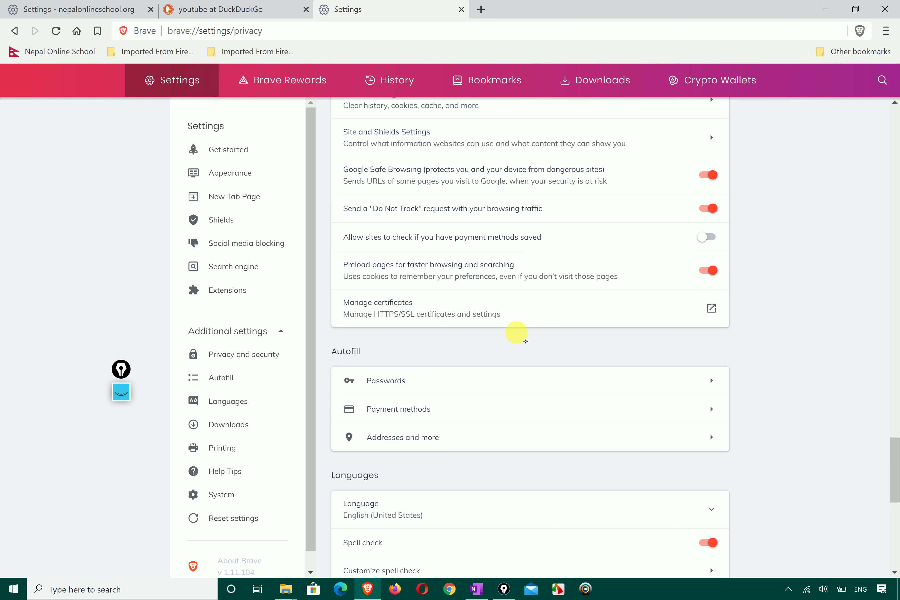
Circle the Autofill sidebar entry and section heading, and draw a check mark beside the Passwords entry
scroll(426, 340, down, 3)
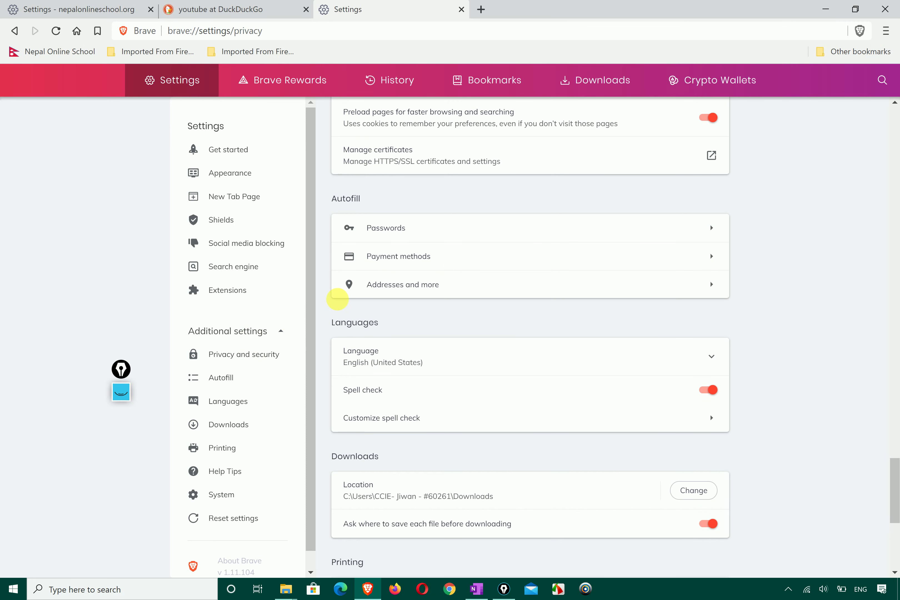
scroll(403, 263, down, 1)
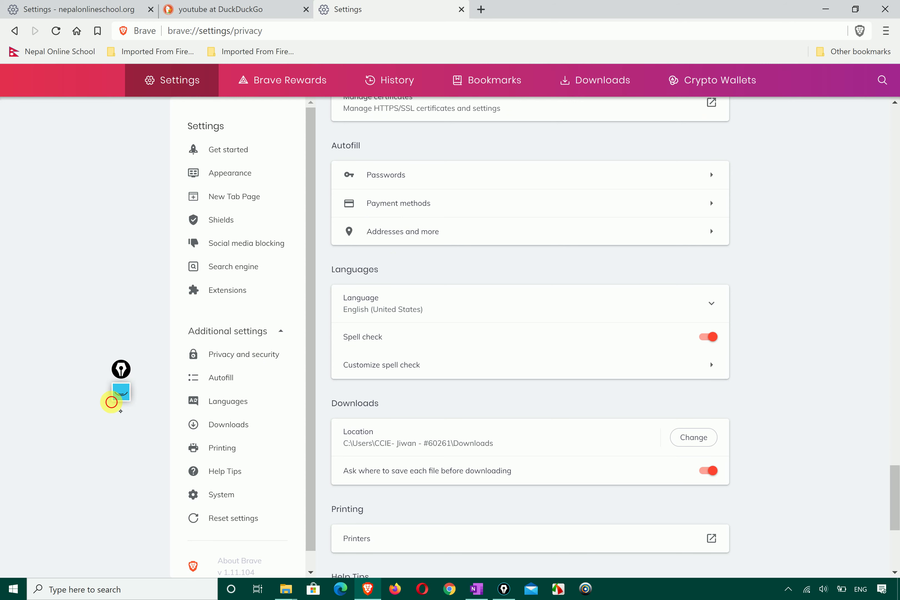
click(121, 400)
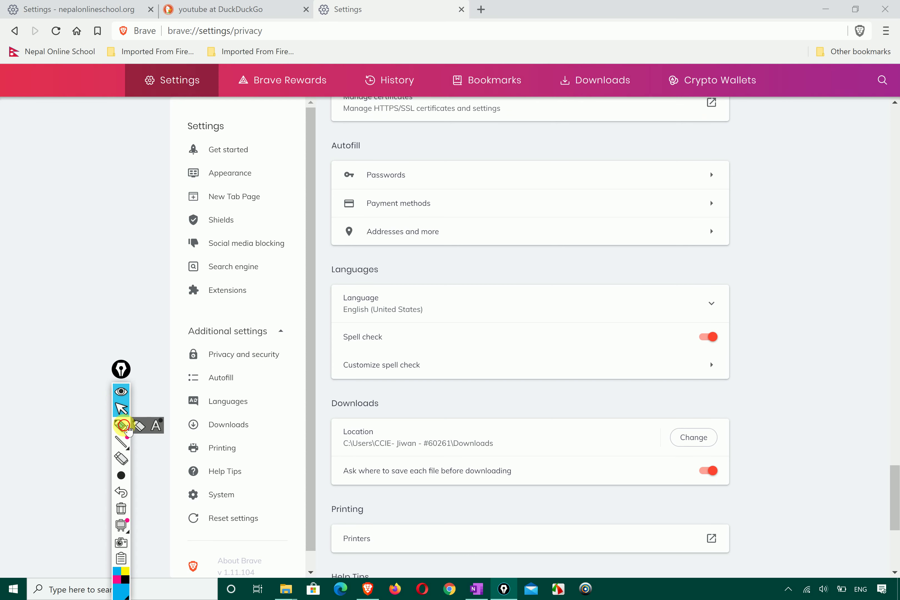
click(120, 425)
mouse_move(221, 366)
mouse_down()
mouse_move(244, 372)
mouse_move(242, 387)
mouse_move(245, 365)
mouse_up()
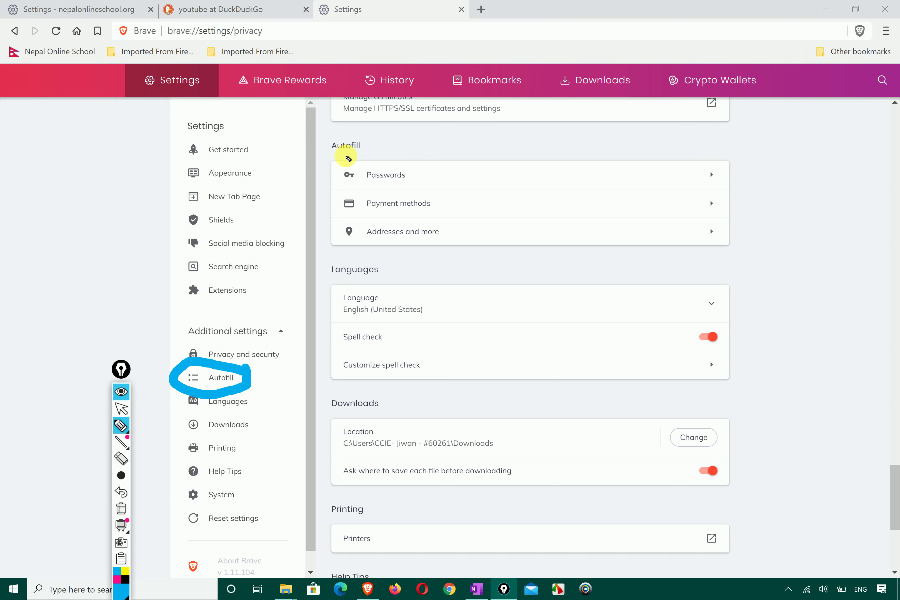
mouse_move(348, 159)
mouse_down()
mouse_move(388, 130)
mouse_move(335, 131)
mouse_move(359, 157)
mouse_up()
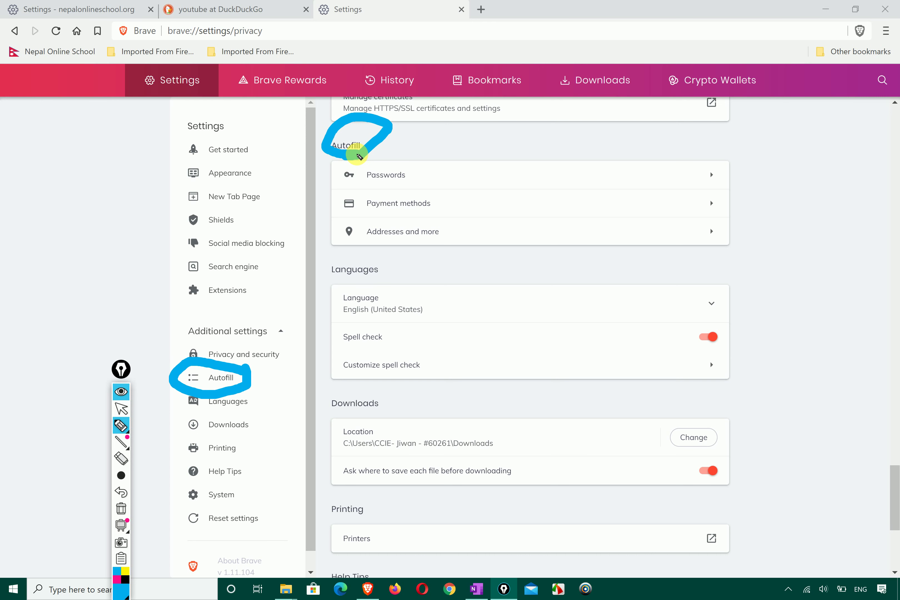
mouse_move(720, 174)
mouse_down()
mouse_move(731, 195)
mouse_move(786, 160)
mouse_up()
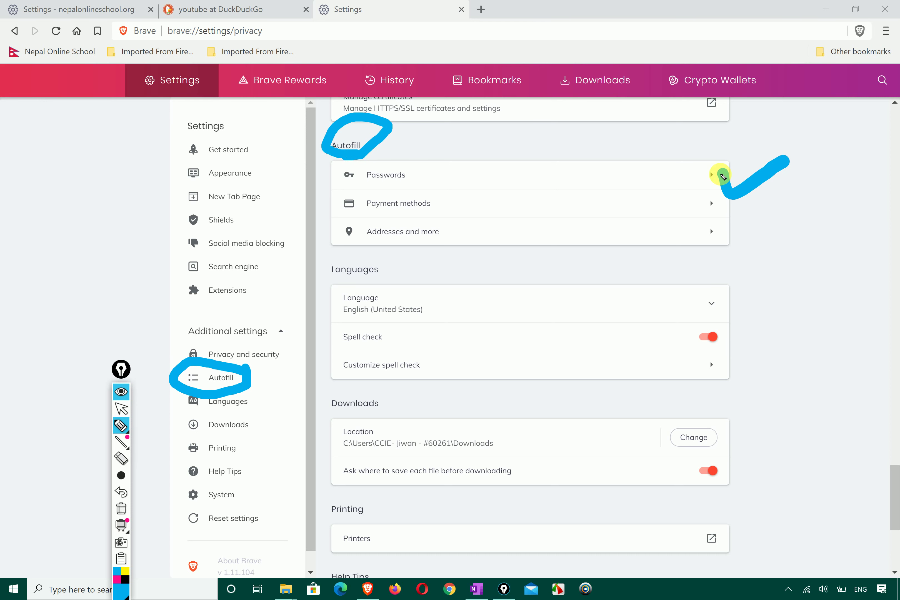
Clear the drawn annotations and open the Passwords settings under Autofill
click(120, 506)
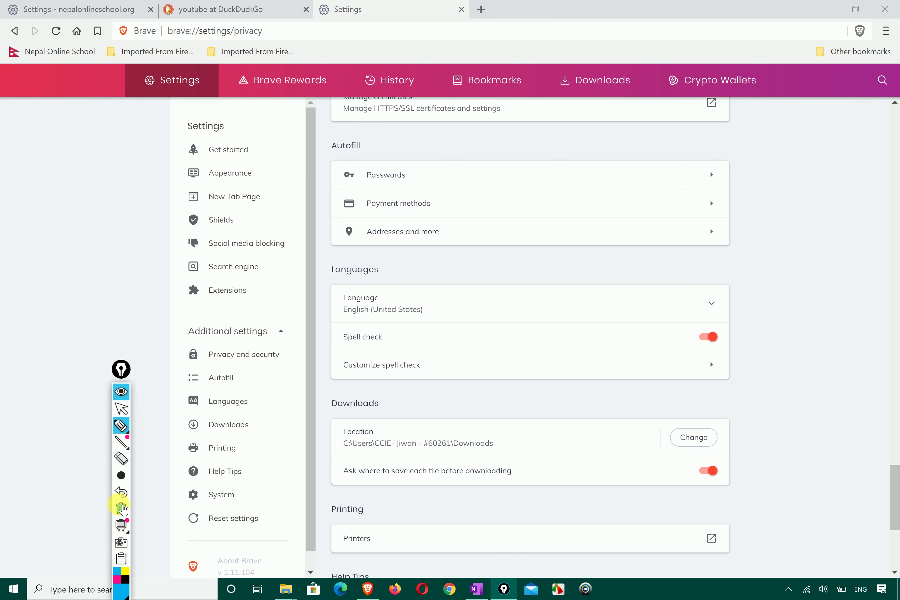
click(120, 408)
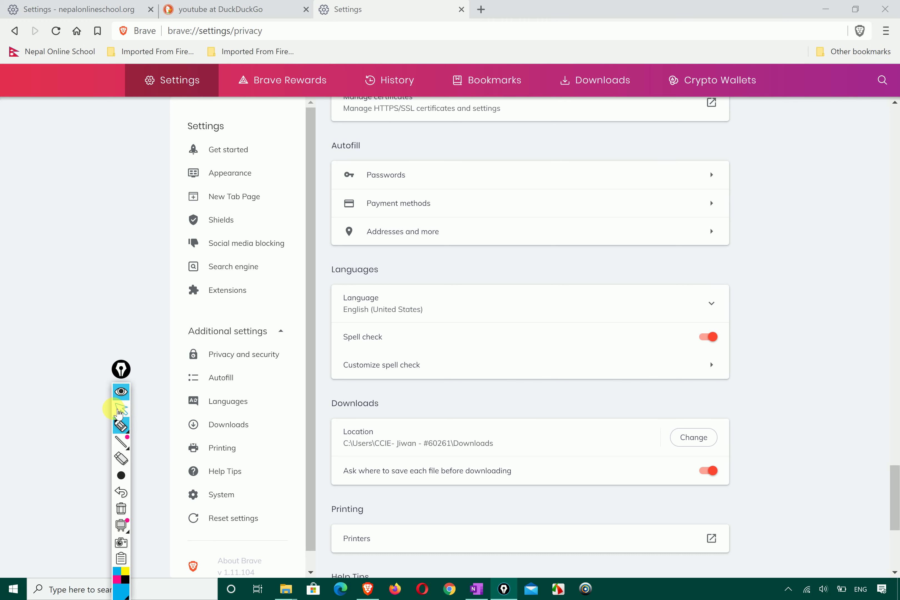
click(714, 174)
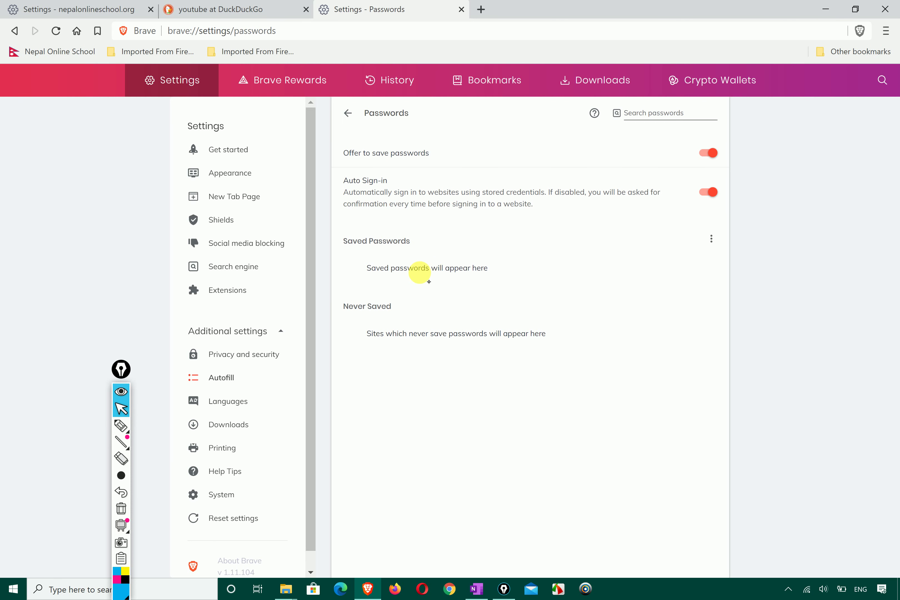
Examine the Saved Passwords and Never Saved lists, highlighting the placeholder line under Saved Passwords
triple_click(433, 268)
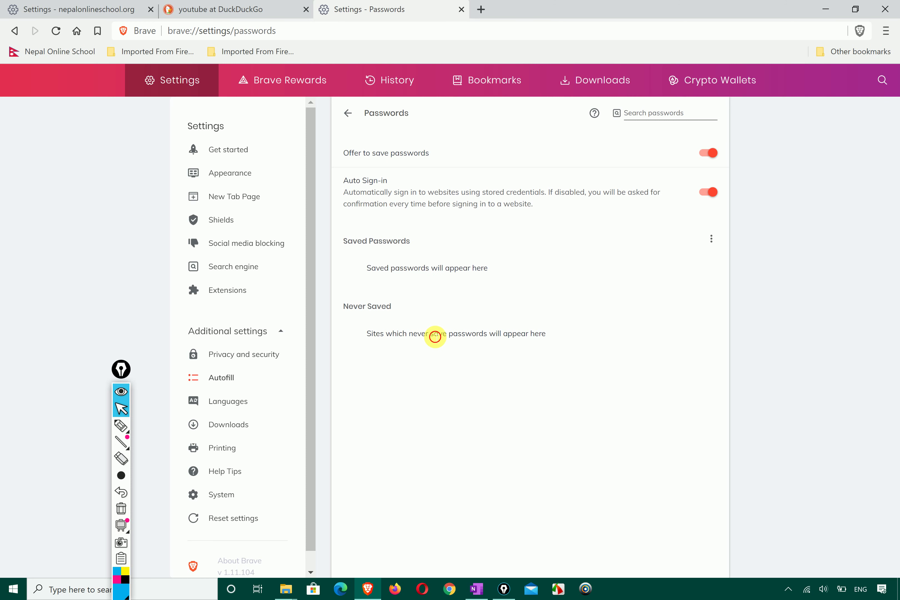
double_click(434, 333)
triple_click(441, 262)
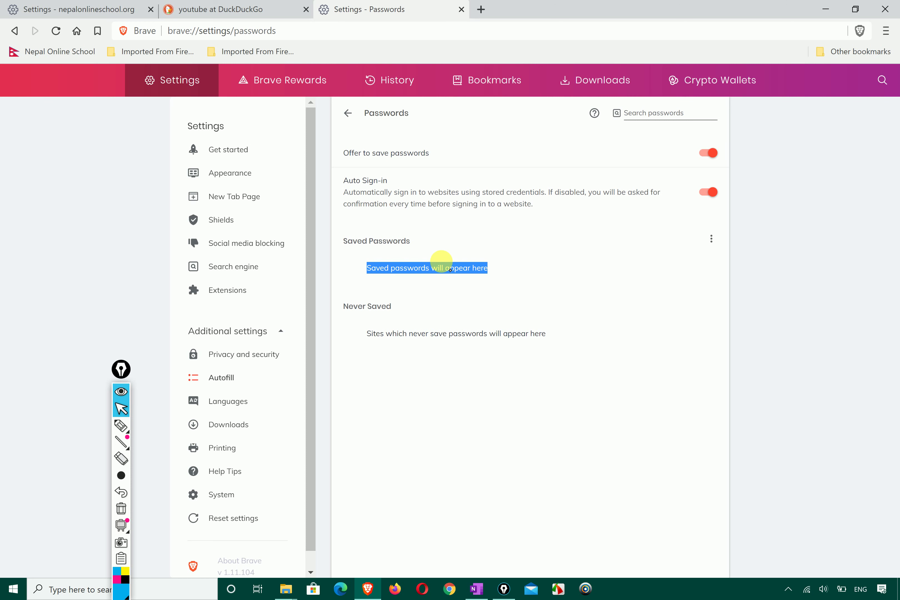
Highlight the placeholder line under Never Saved, and toggle "Offer to save passwords" off and back on
triple_click(432, 334)
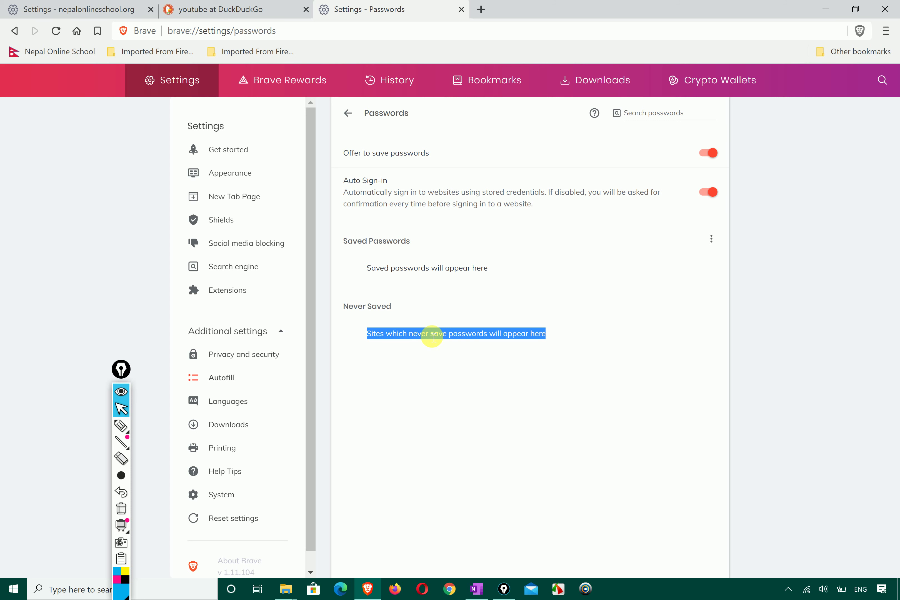
click(432, 334)
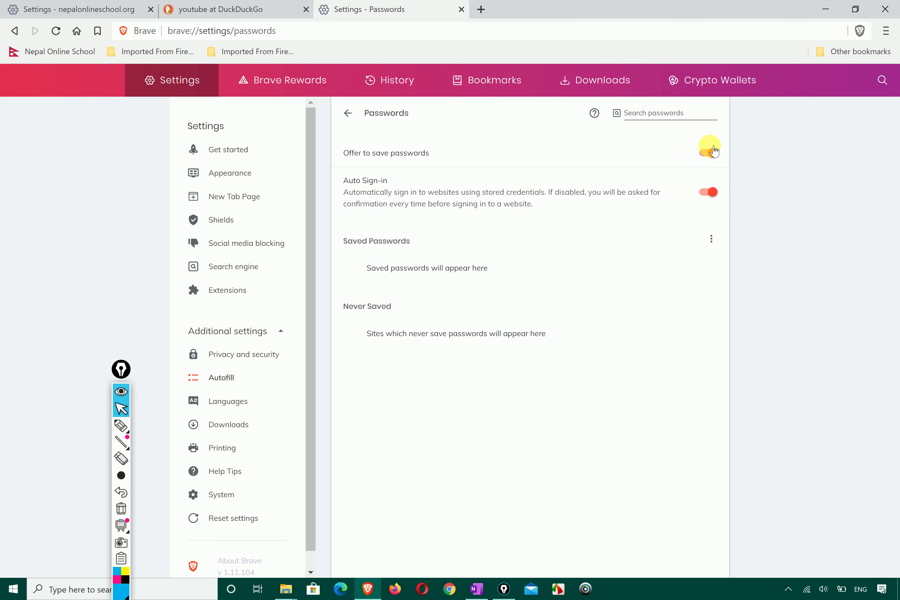
click(718, 153)
click(719, 153)
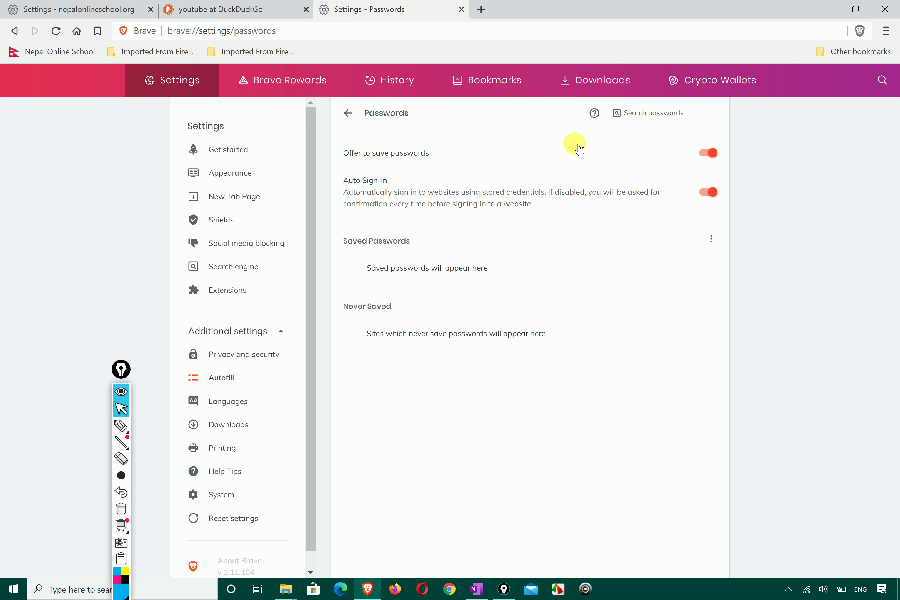
Return from the Passwords page to the main settings and look over the Autofill and Privacy and security sections
click(351, 111)
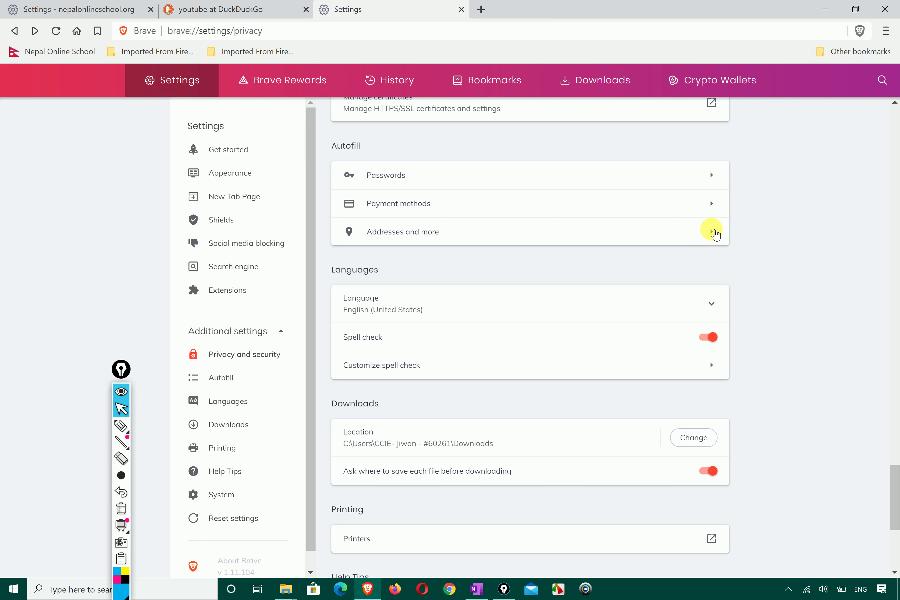
scroll(716, 234, down, 7)
scroll(719, 238, up, 10)
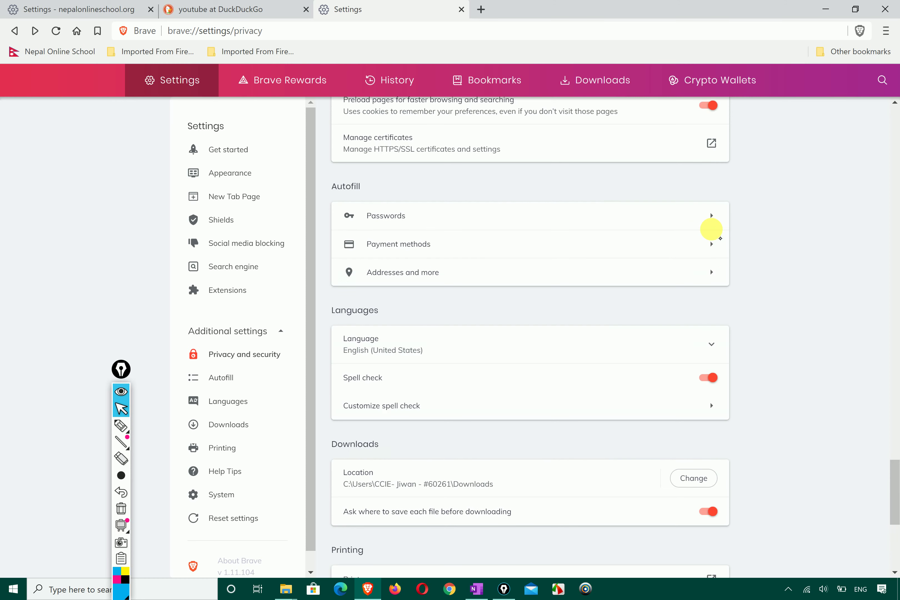
scroll(712, 231, up, 8)
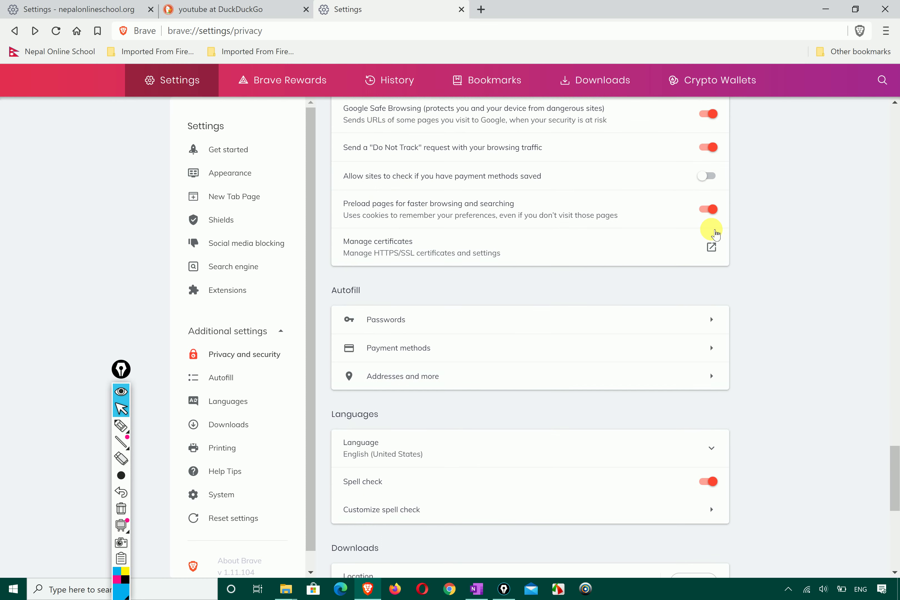
scroll(715, 234, up, 1)
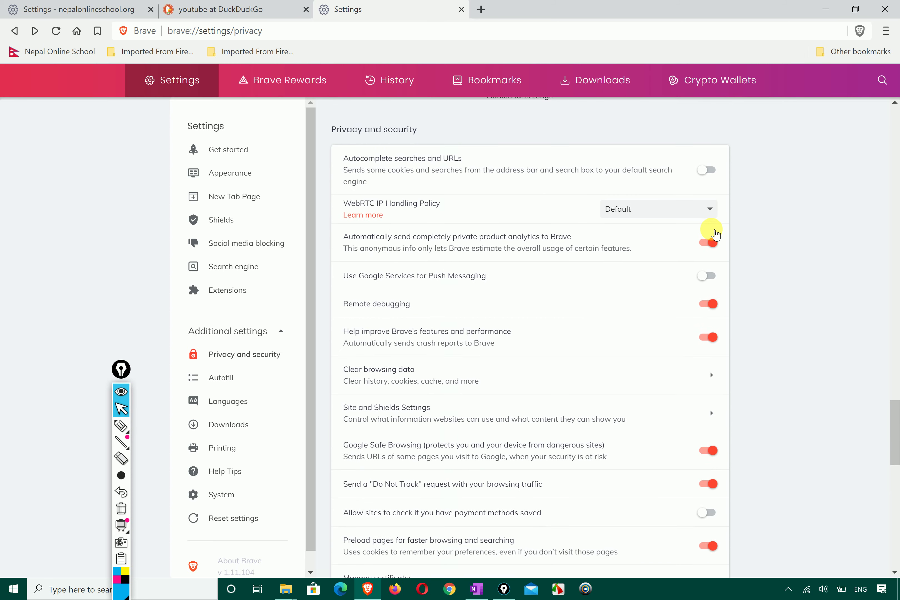
Open Opera and tile it side by side with Brave, with Brave on the left half of the screen and Opera on the right
key(super+Left)
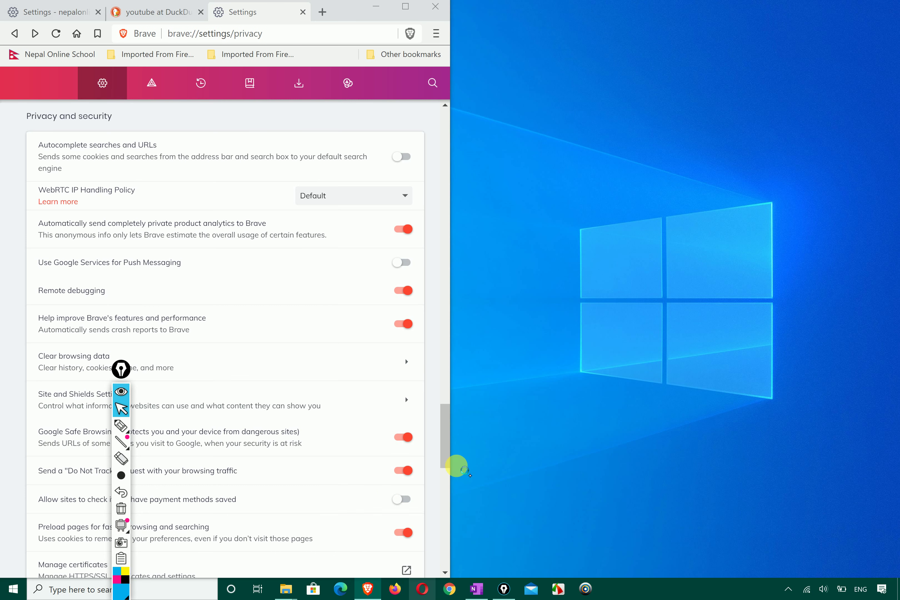
click(519, 280)
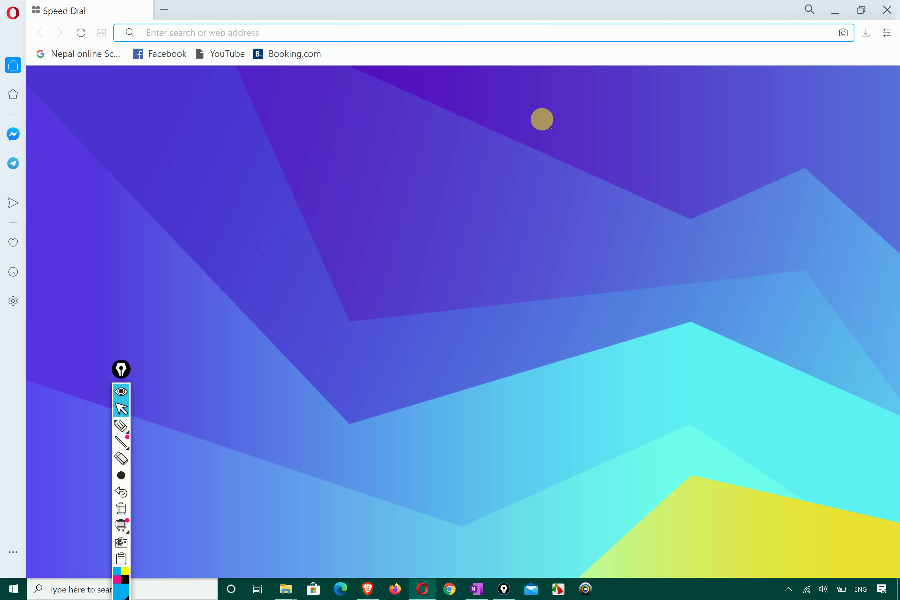
key(super+Right)
Open Opera's advanced Privacy & security settings and reduce the page zoom to 67%
click(886, 36)
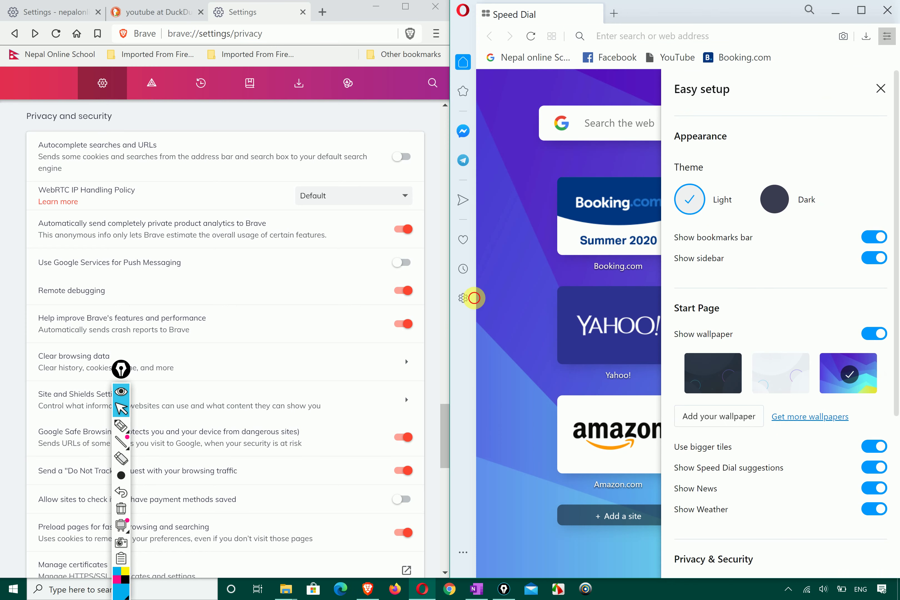
click(463, 298)
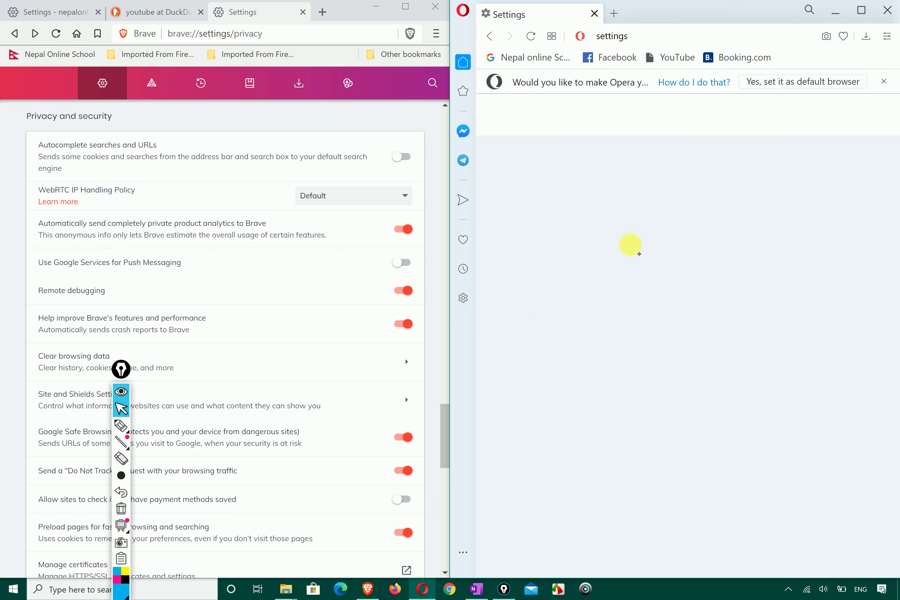
click(523, 199)
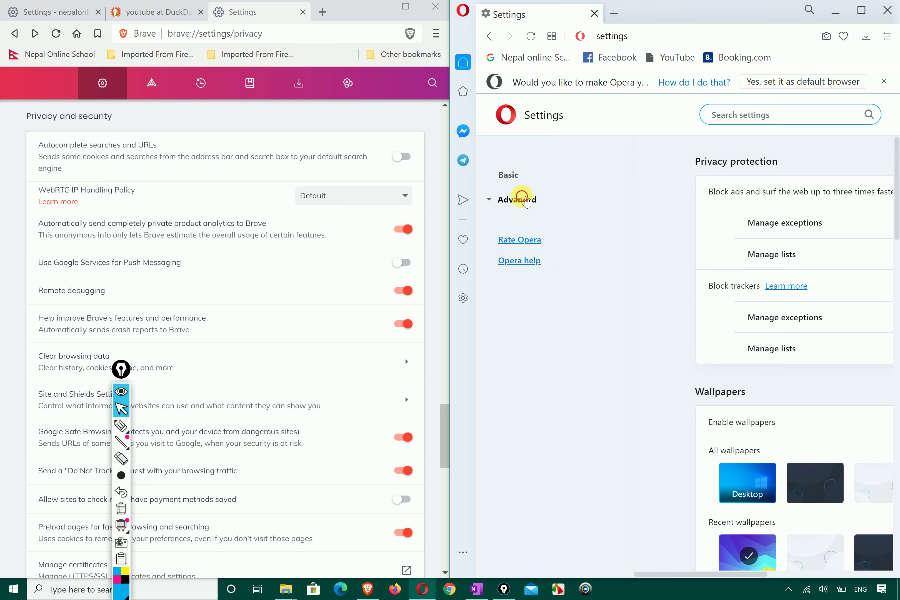
click(534, 225)
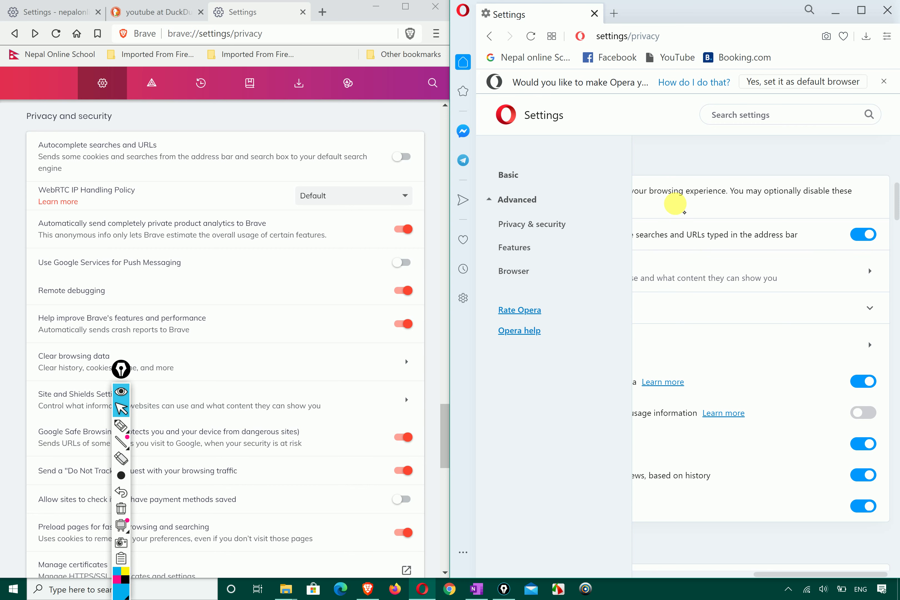
key(ctrl+minus)
key(ctrl+minus)
key(ctrl+minus)
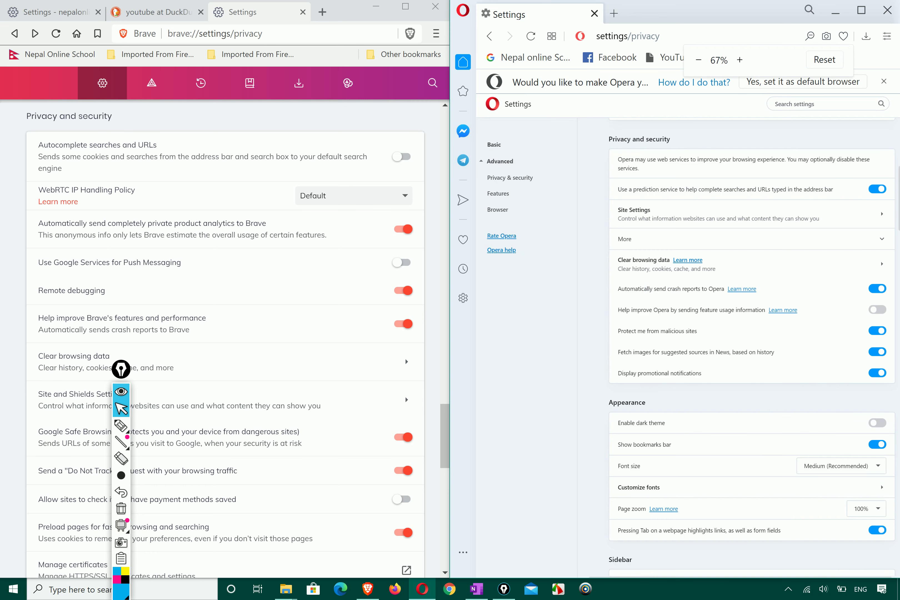
Look through Opera's settings to find its Autofill section, and show Brave's Autofill section beside it for comparison
scroll(685, 346, down, 8)
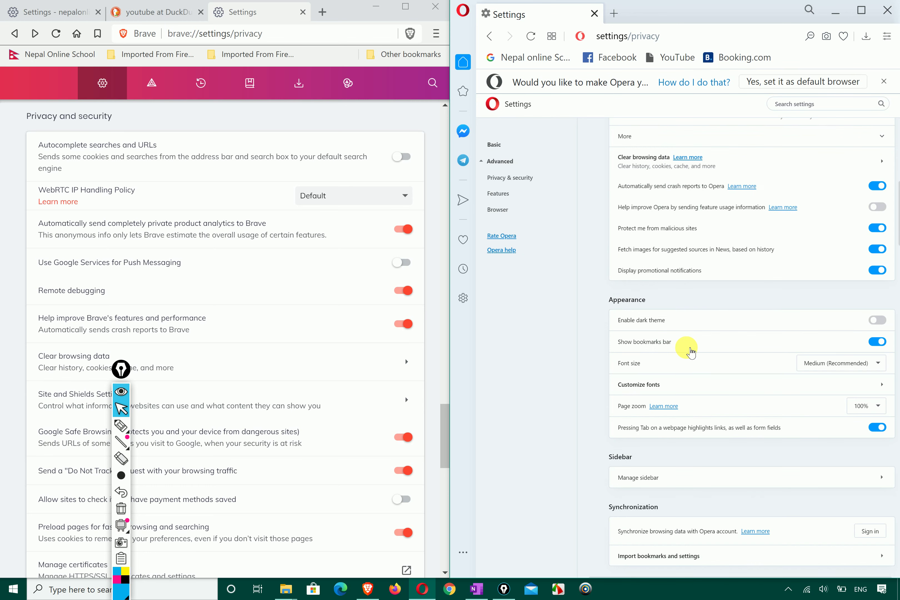
scroll(691, 351, down, 5)
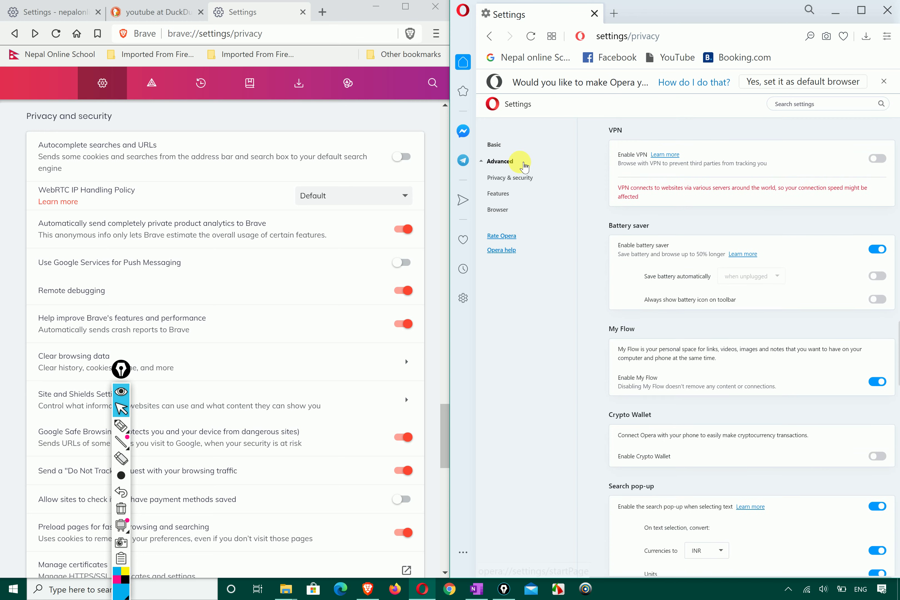
click(519, 176)
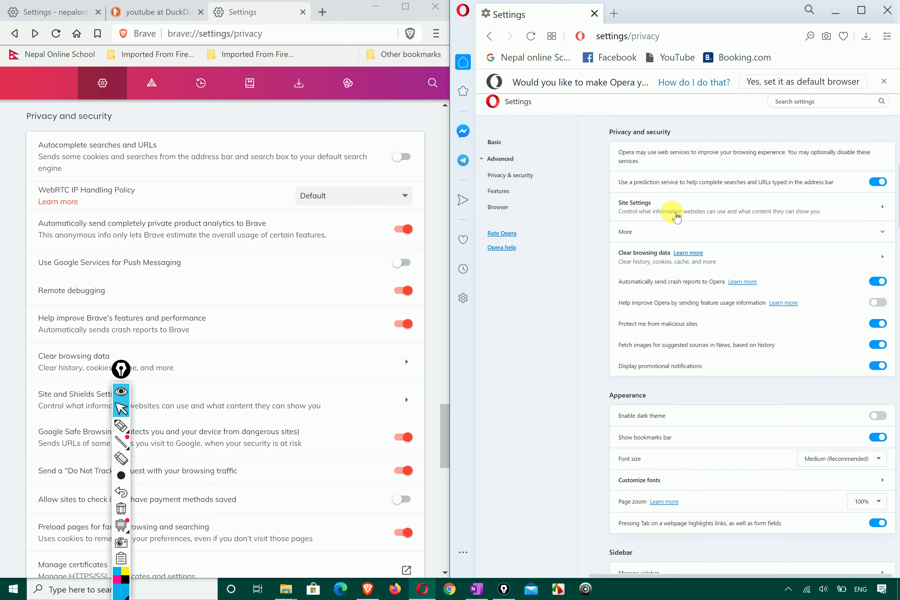
scroll(640, 386, down, 10)
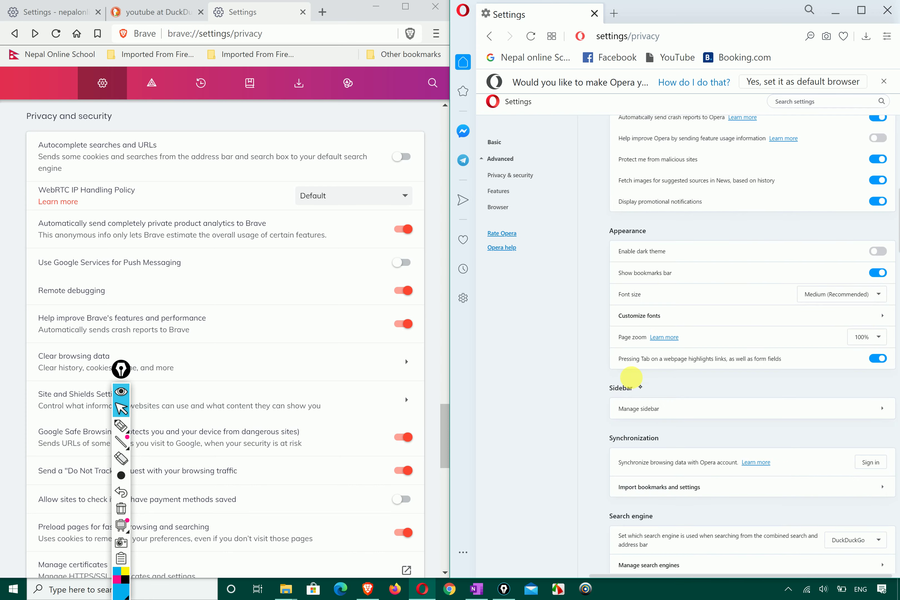
scroll(640, 387, down, 10)
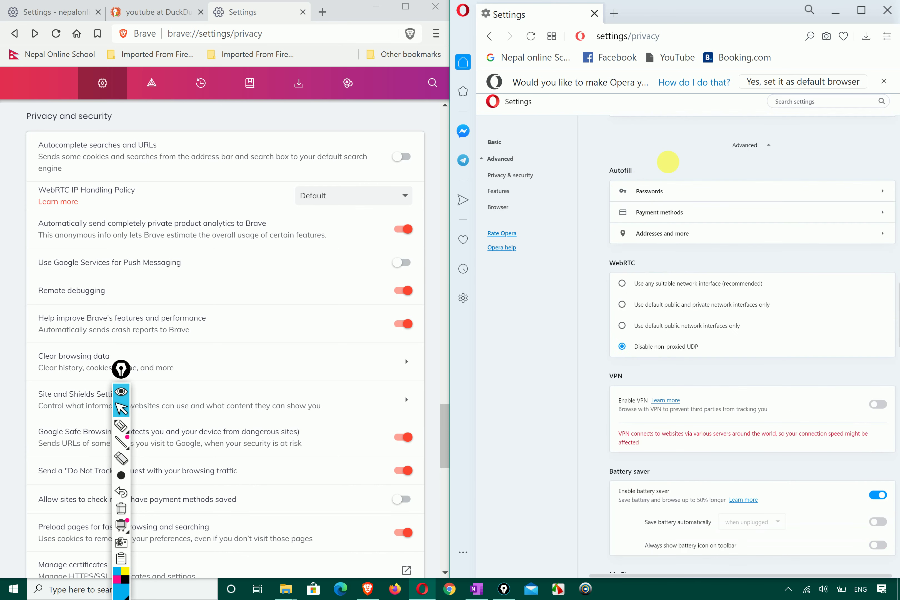
scroll(224, 352, down, 5)
scroll(224, 353, down, 6)
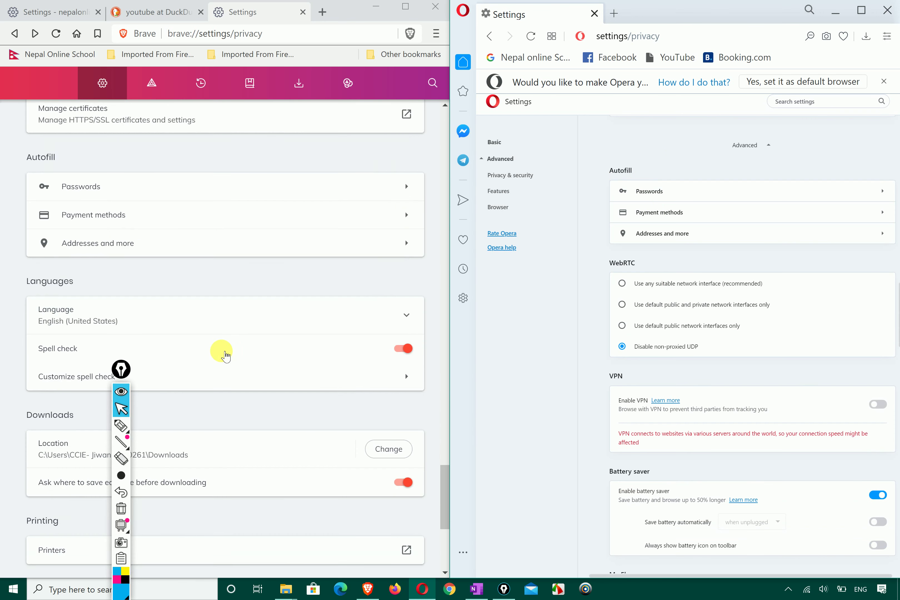
Draw circles around the Autofill sections in both browsers, join them with a line, and circle part of Brave's Languages section
click(121, 424)
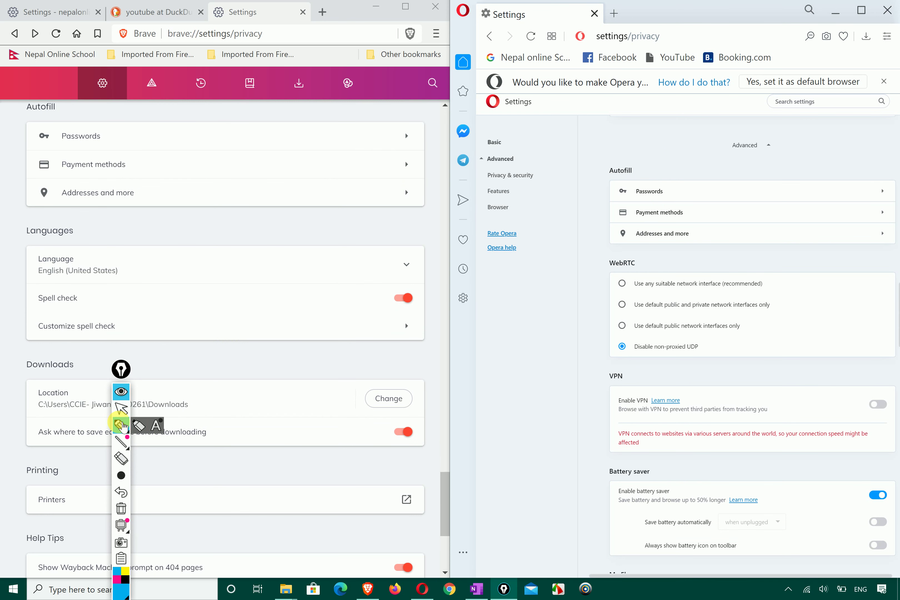
mouse_move(1, 234)
mouse_down()
mouse_move(181, 155)
mouse_move(30, 215)
mouse_up()
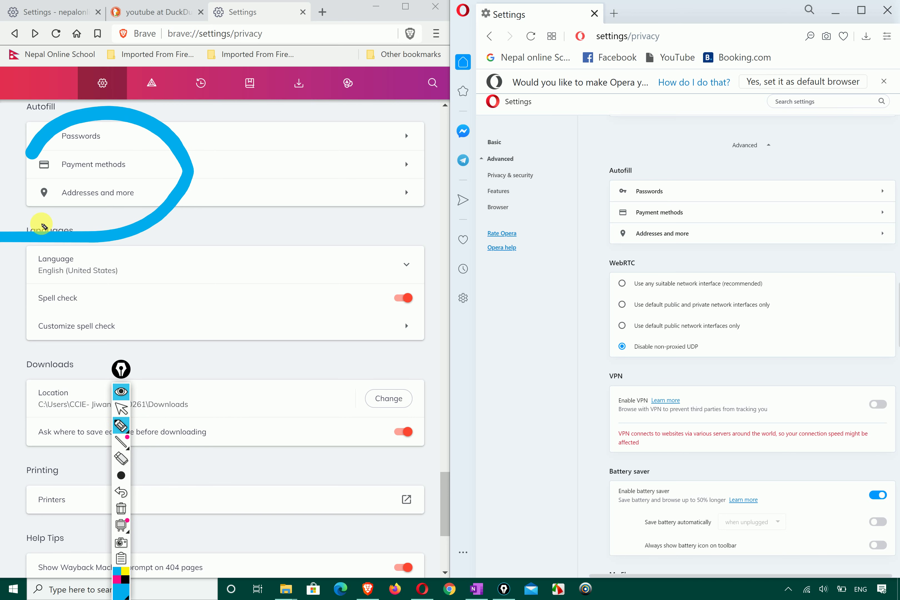
mouse_move(213, 164)
mouse_down()
mouse_move(496, 228)
mouse_move(594, 211)
mouse_up()
mouse_move(660, 134)
mouse_down()
mouse_move(812, 130)
mouse_move(741, 109)
mouse_up()
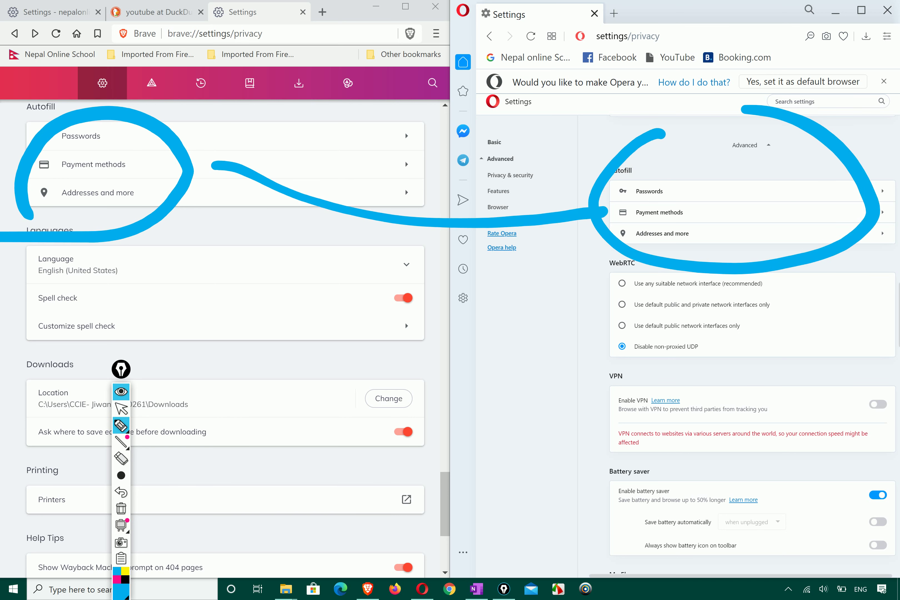
click(655, 281)
mouse_move(315, 332)
mouse_down()
mouse_move(279, 321)
mouse_move(302, 331)
mouse_up()
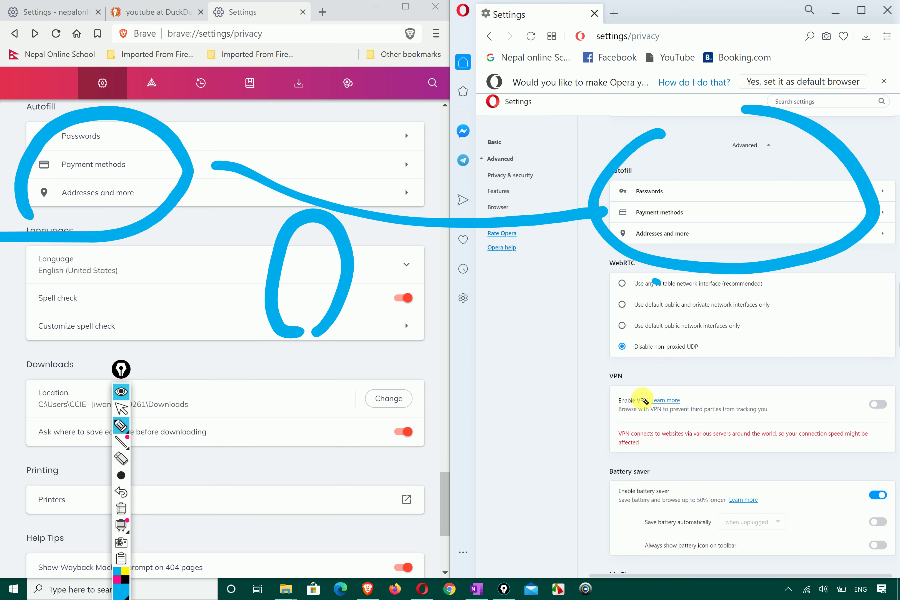
Look through Opera's further advanced settings to find its Languages and Downloads sections
click(120, 408)
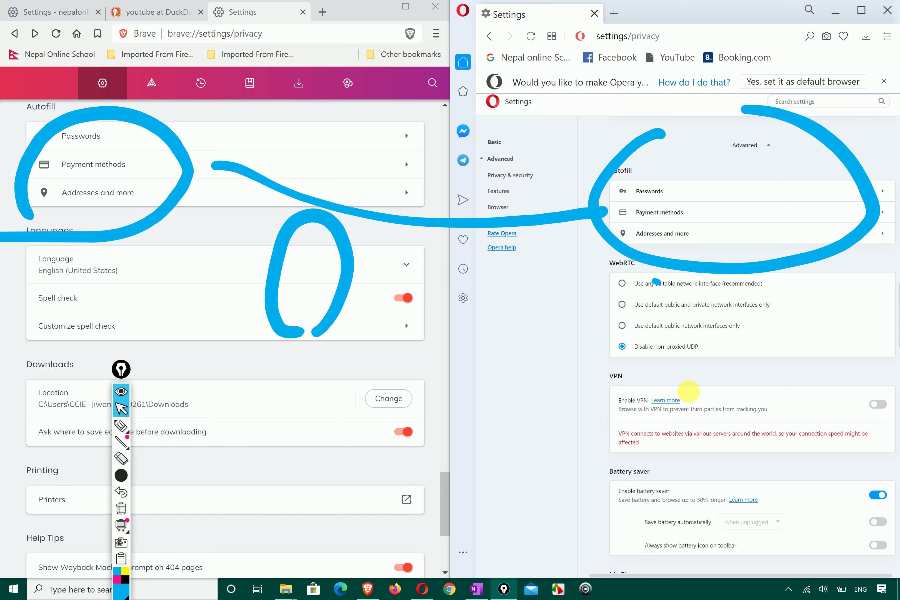
scroll(691, 395, down, 5)
scroll(692, 395, down, 9)
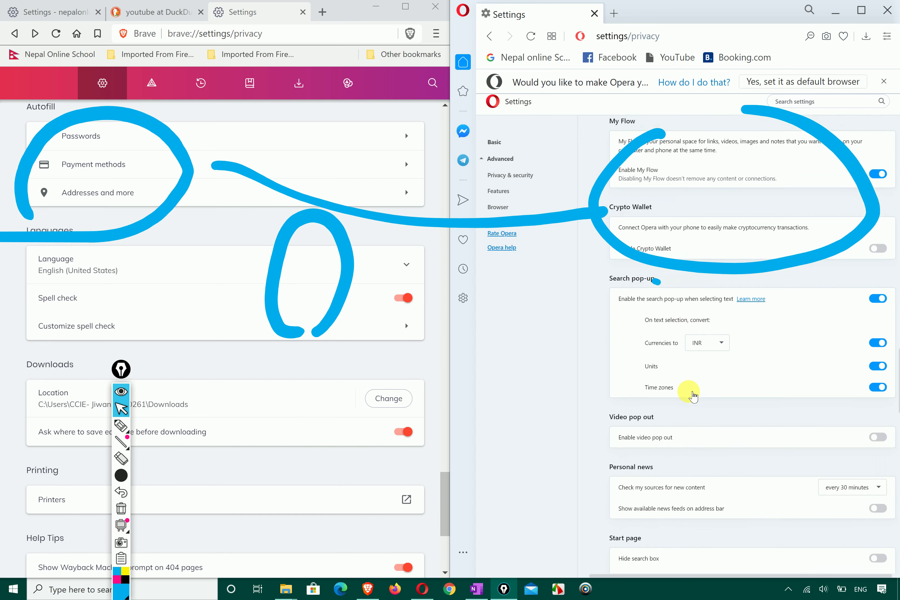
scroll(692, 395, down, 15)
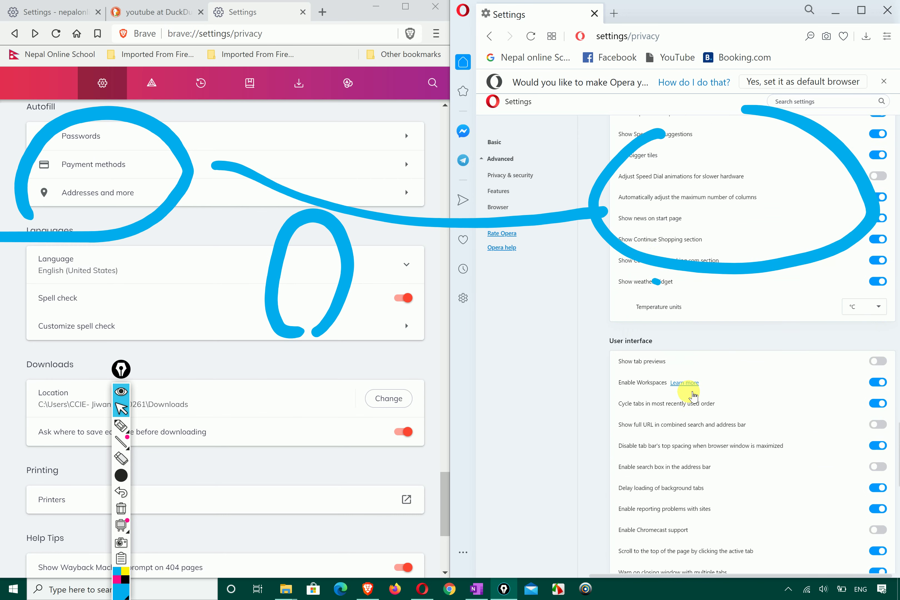
scroll(692, 395, down, 3)
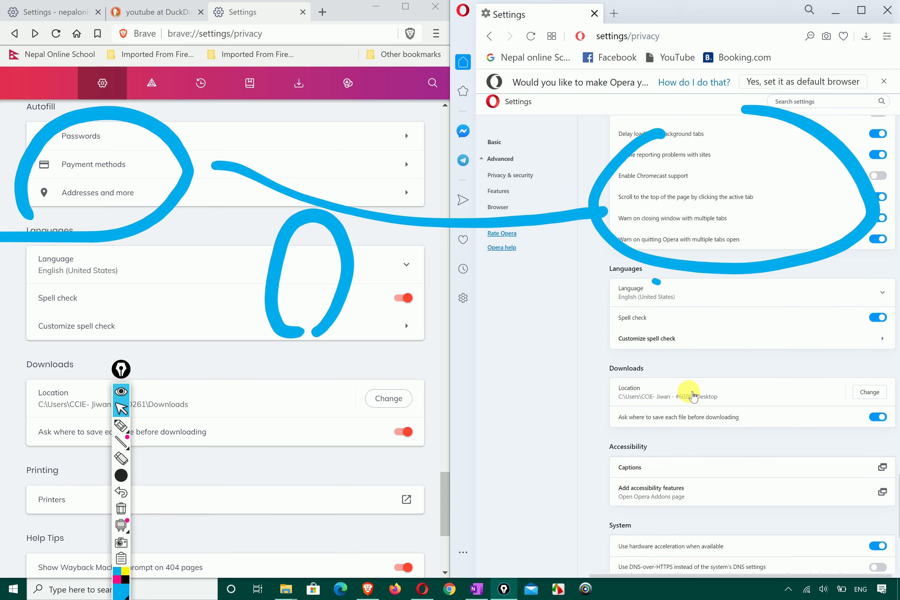
Try to circle Opera's Languages section with the thick pen
click(121, 426)
drag(608, 267, 700, 288)
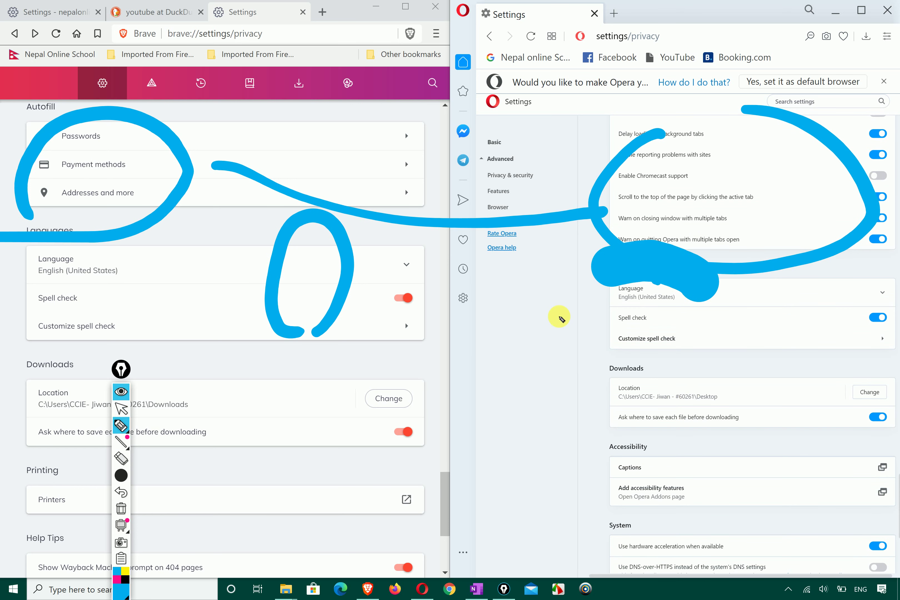
drag(560, 318, 699, 338)
Undo the thick strokes and circle Opera's Languages and Downloads sections with a thinner pen
click(121, 475)
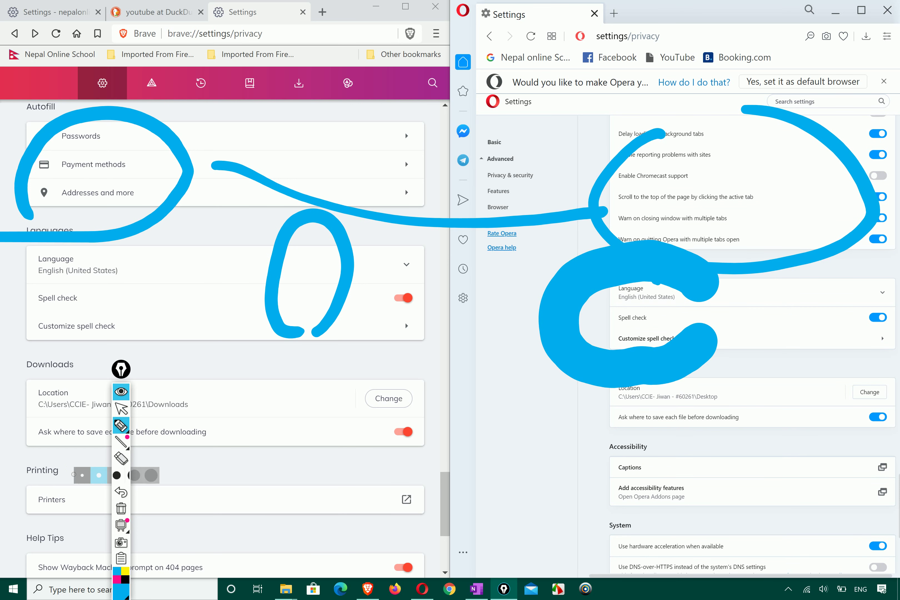
click(83, 475)
key(ctrl+z)
click(655, 282)
drag(600, 279, 684, 284)
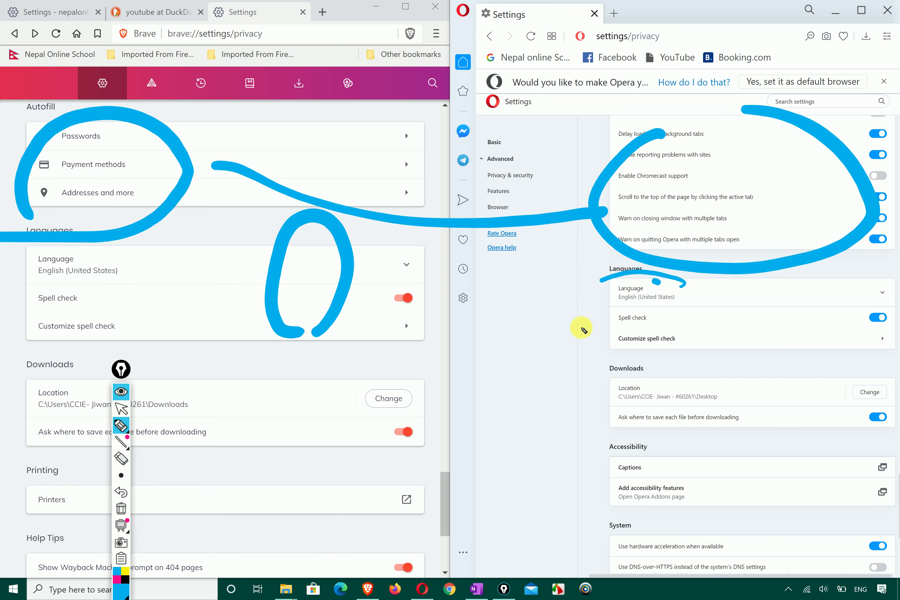
mouse_move(584, 331)
mouse_down()
mouse_move(697, 278)
mouse_move(681, 362)
mouse_move(637, 453)
mouse_move(714, 419)
mouse_up()
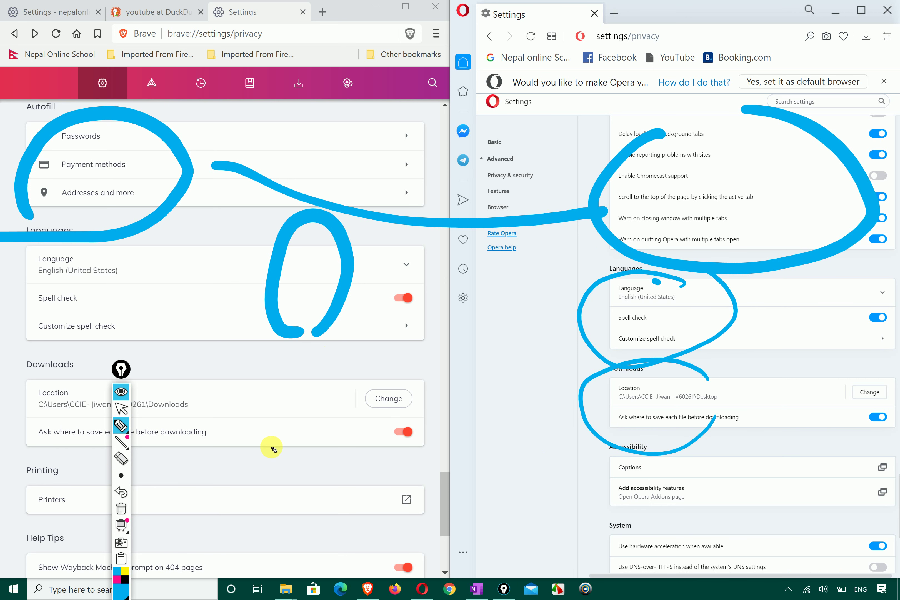
Set the pen to the medium stroke size and clear all drawn annotations
click(123, 478)
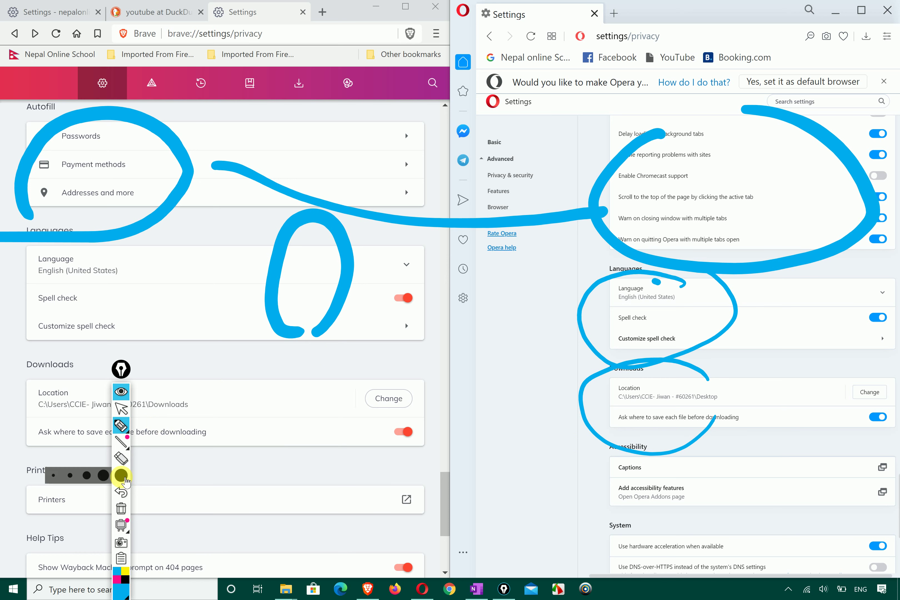
click(86, 475)
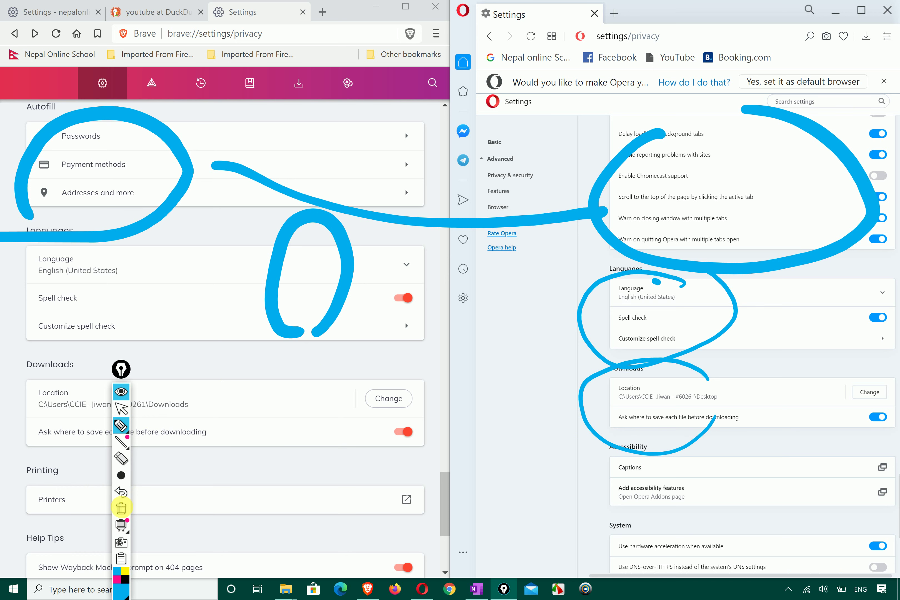
click(121, 508)
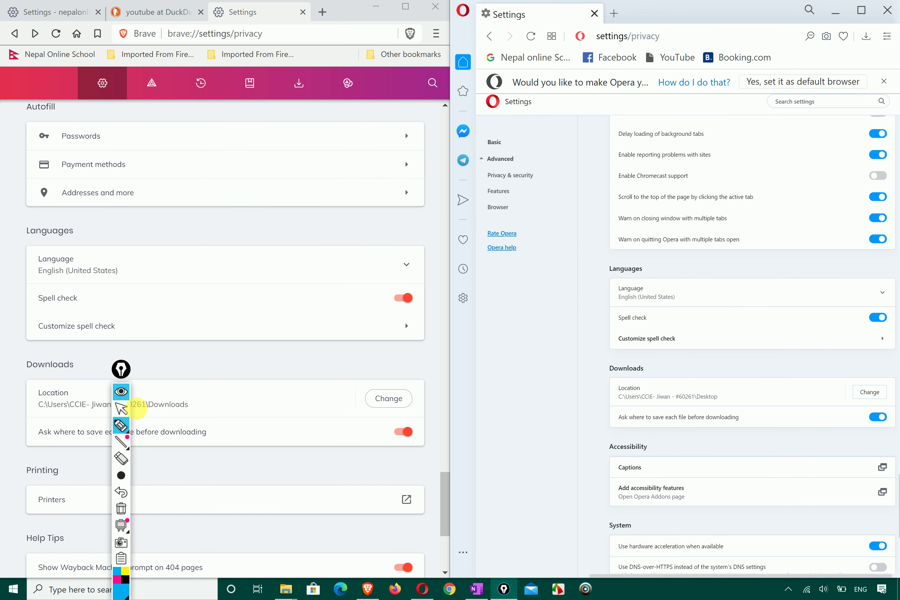
Close Opera's Settings tab and its window, and maximize the Brave window
click(121, 408)
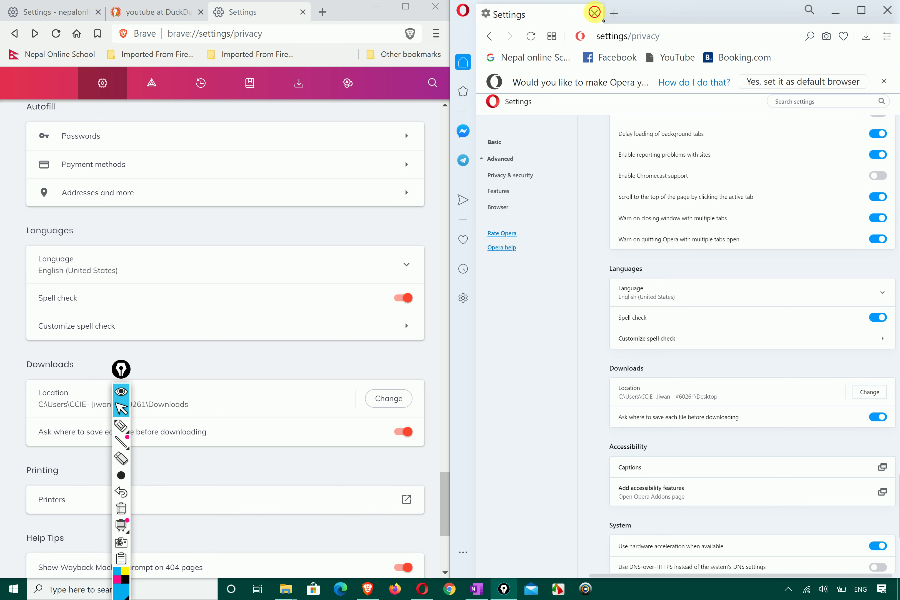
click(594, 12)
click(594, 13)
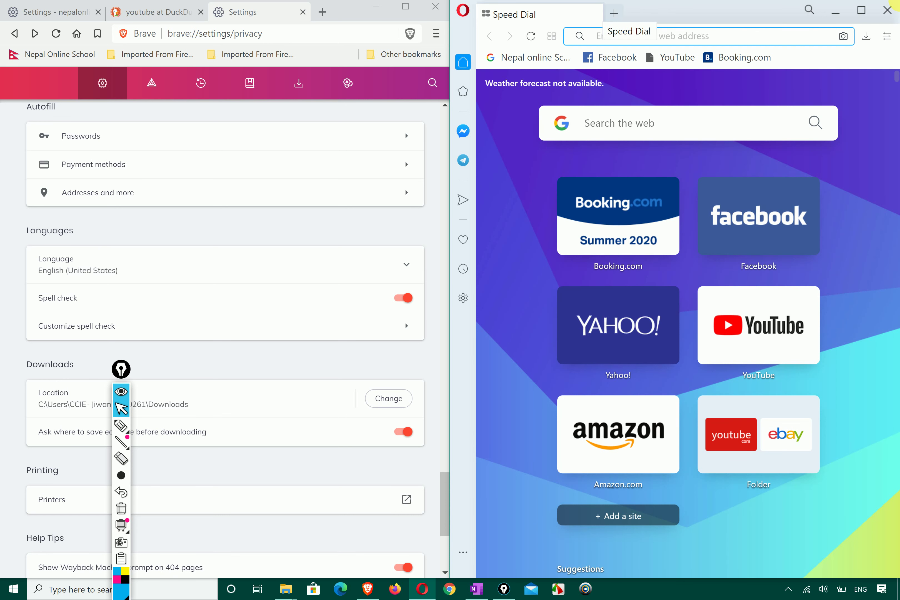
click(887, 10)
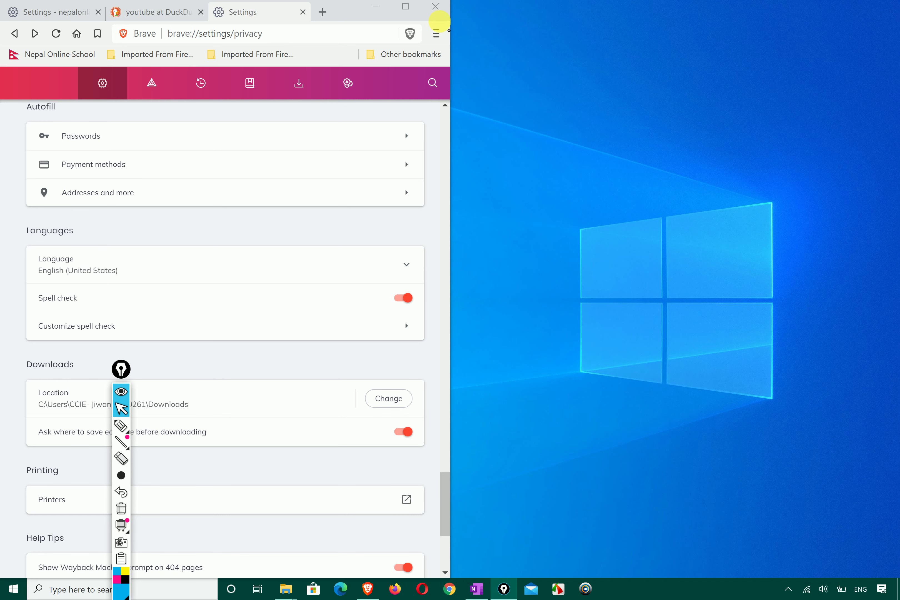
double_click(440, 19)
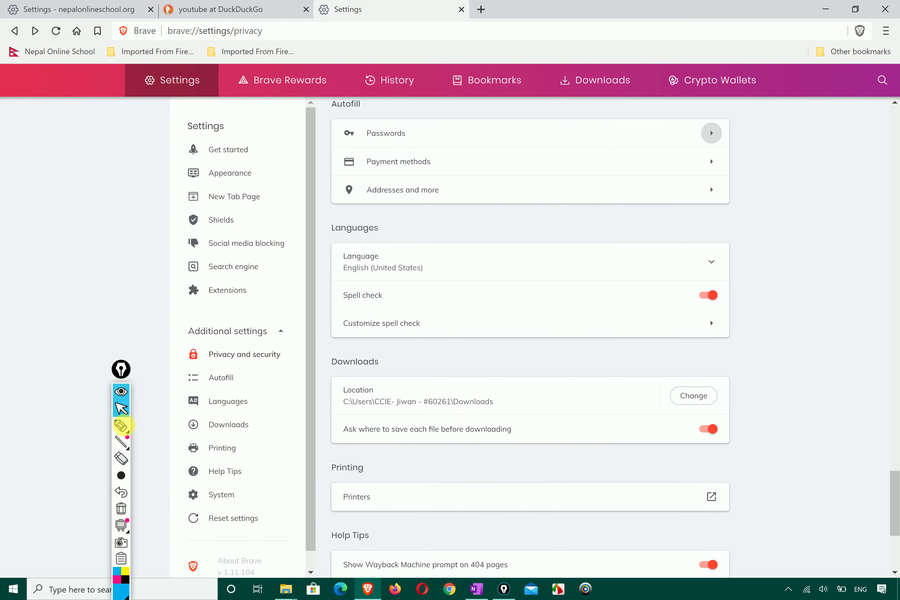
Review the Addresses and more page under Autofill, look at the blank add-address form, cancel it and return to the main settings
click(121, 425)
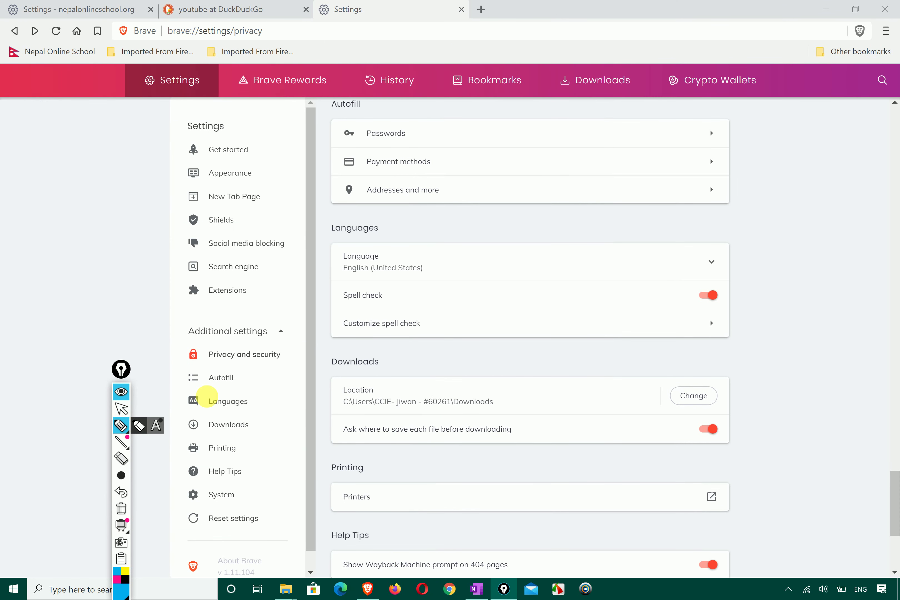
click(118, 407)
scroll(421, 381, down, 2)
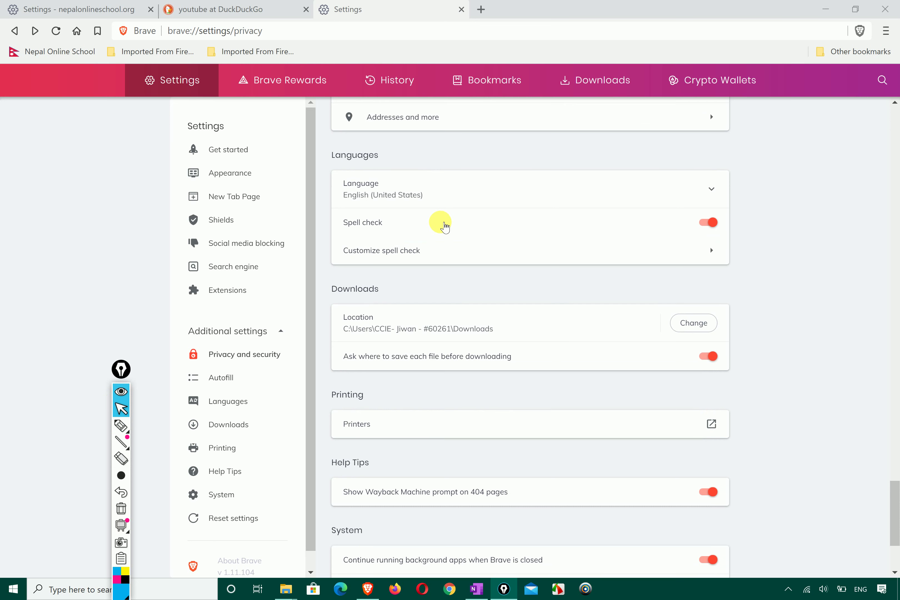
scroll(442, 223, up, 1)
click(711, 146)
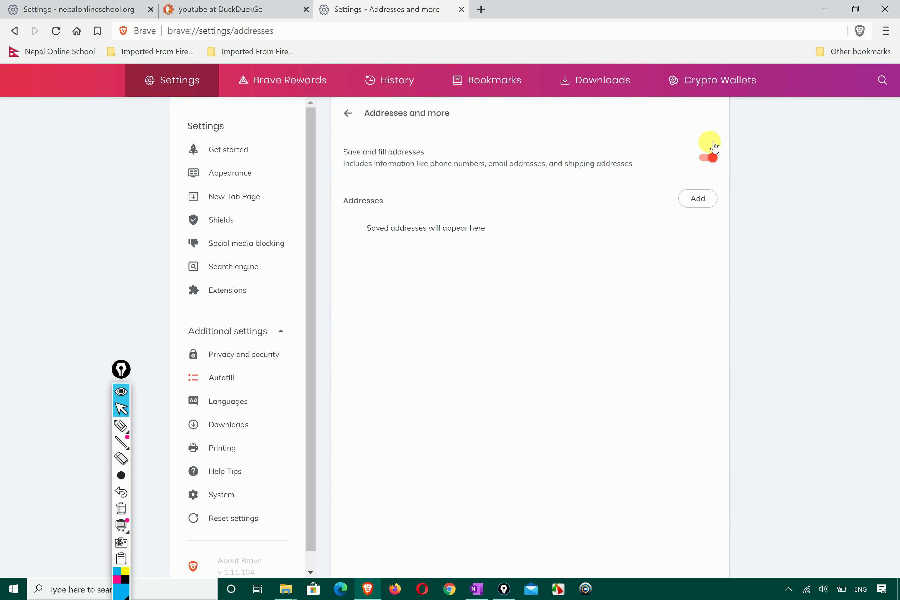
click(698, 197)
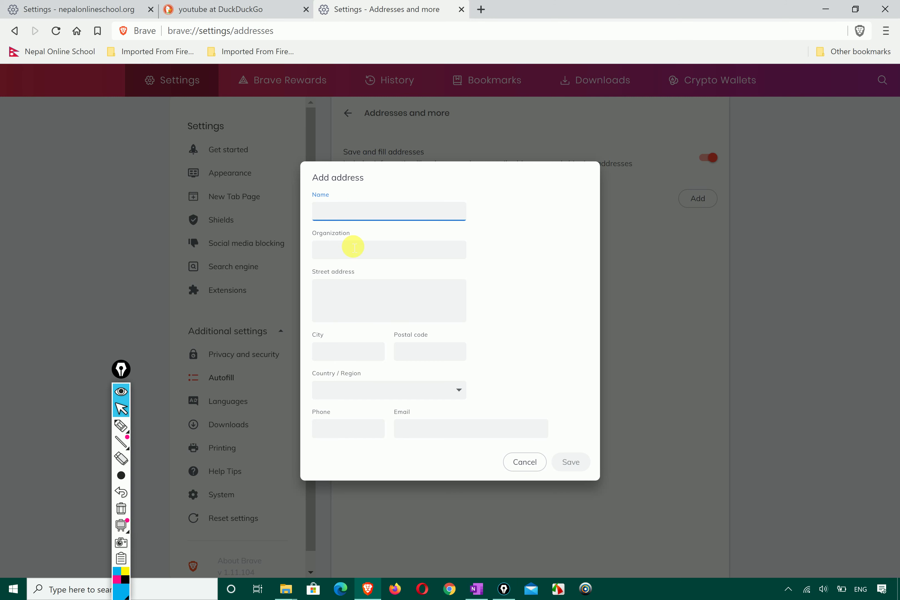
click(462, 390)
click(523, 460)
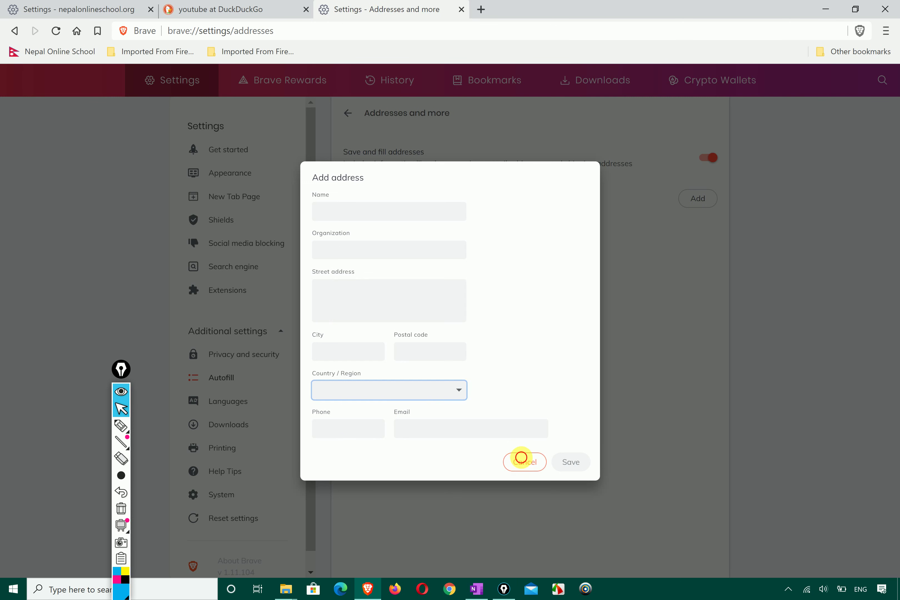
click(522, 461)
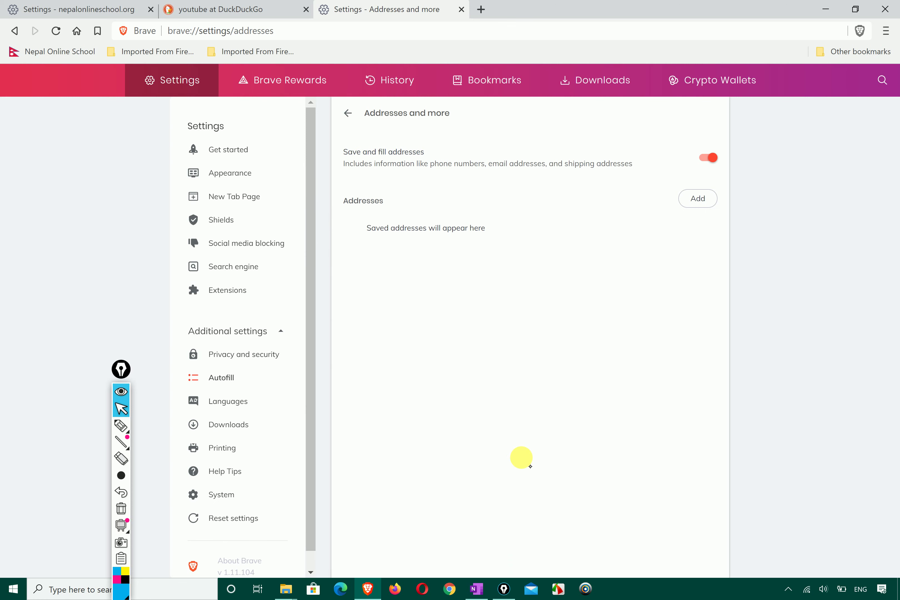
click(348, 113)
Turn off the Downloads option to ask where to save each file before downloading
scroll(450, 304, down, 2)
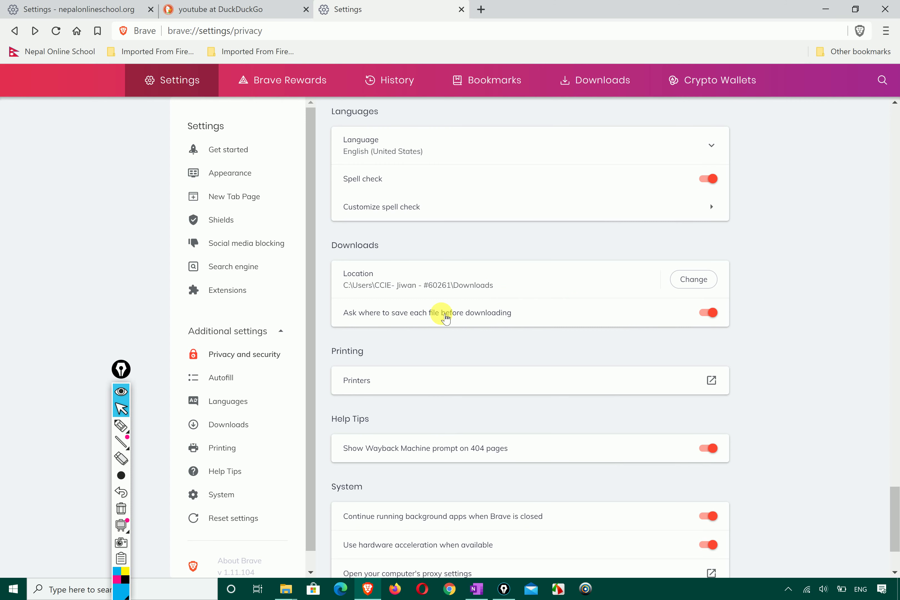
click(707, 312)
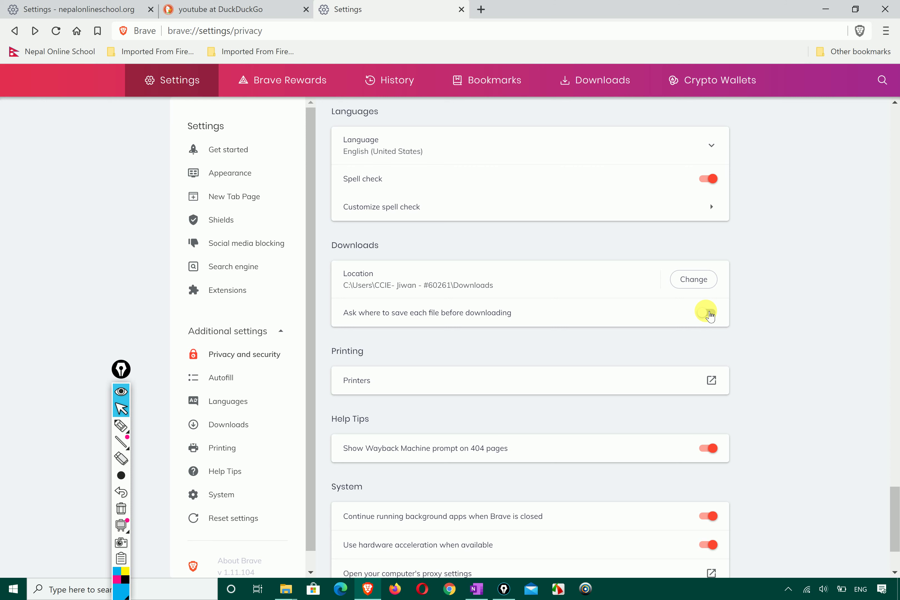
click(708, 313)
click(708, 312)
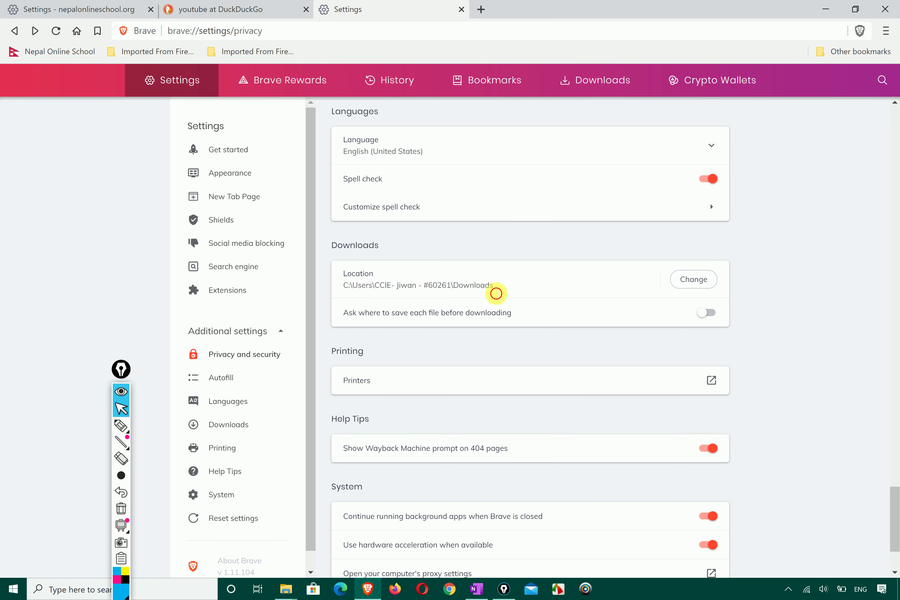
drag(496, 294, 334, 290)
click(334, 289)
click(407, 324)
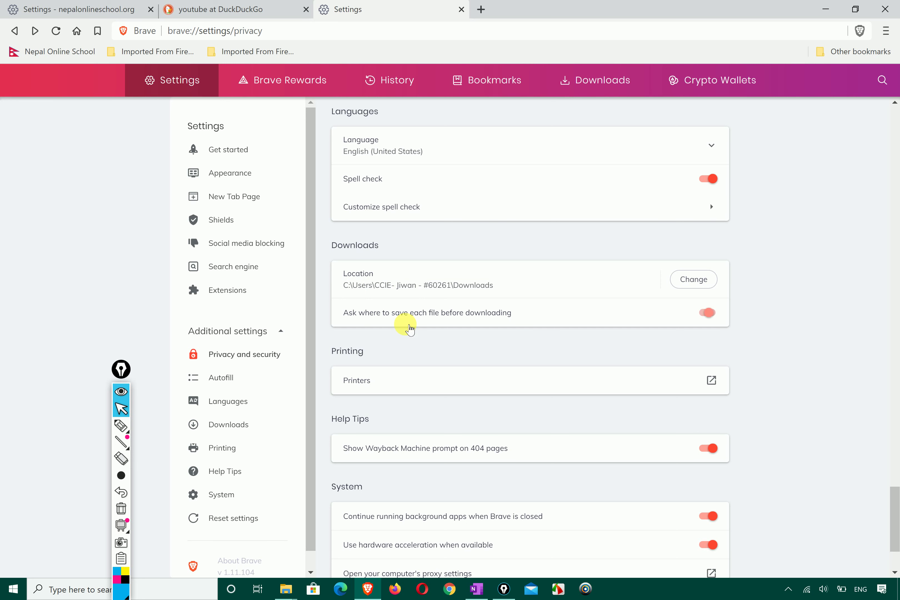
scroll(409, 329, down, 2)
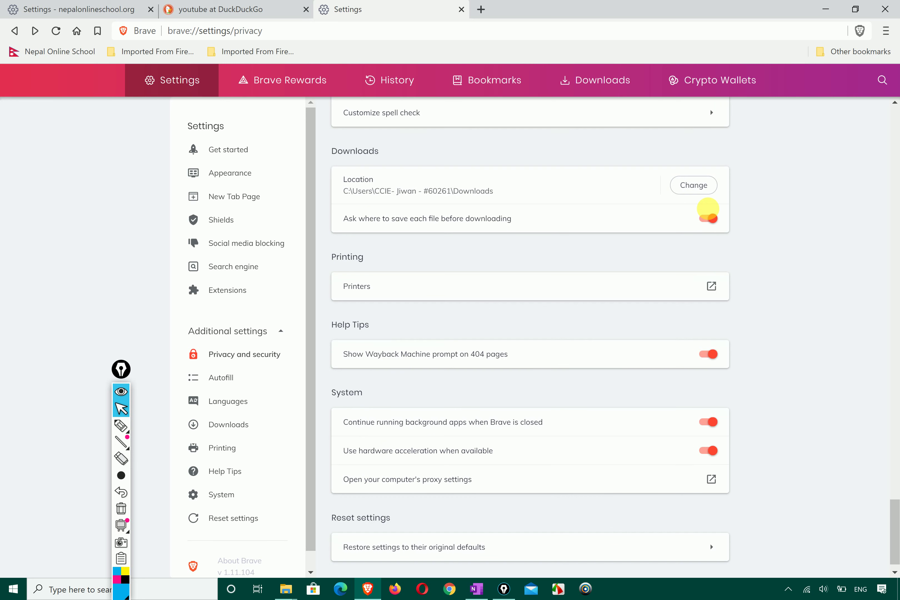
click(714, 217)
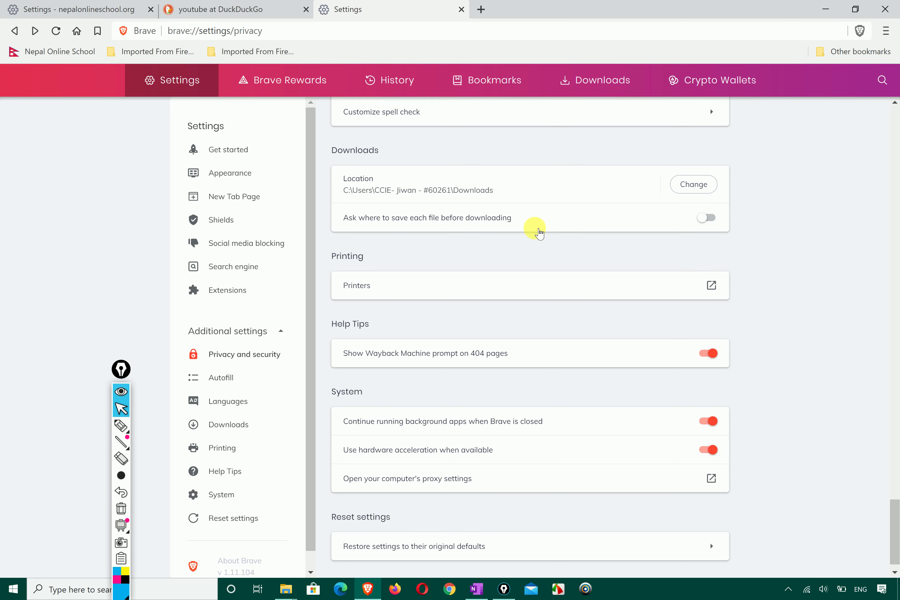
View the system Printers & scanners page and the Microsoft Print to PDF management options, and close the system settings
scroll(536, 228, down, 1)
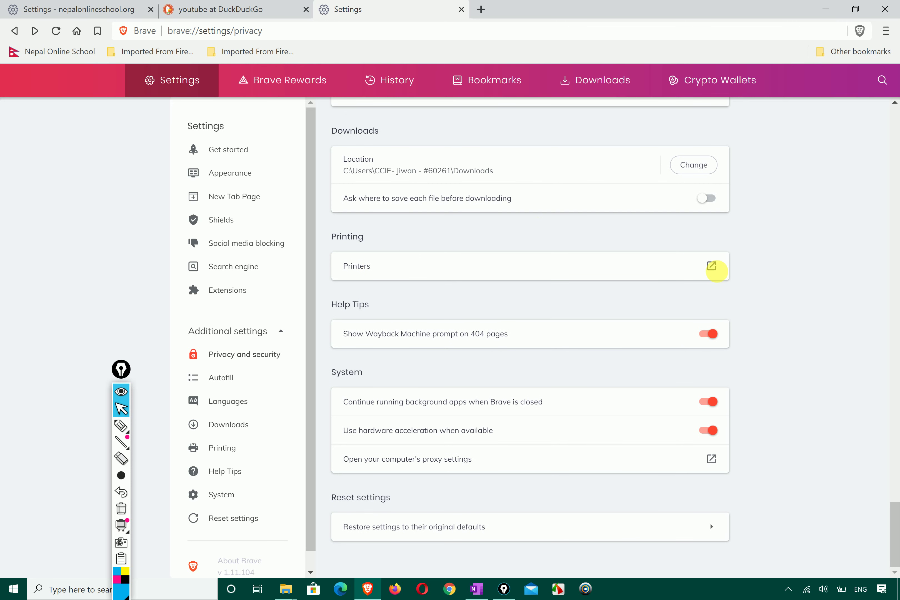
click(711, 267)
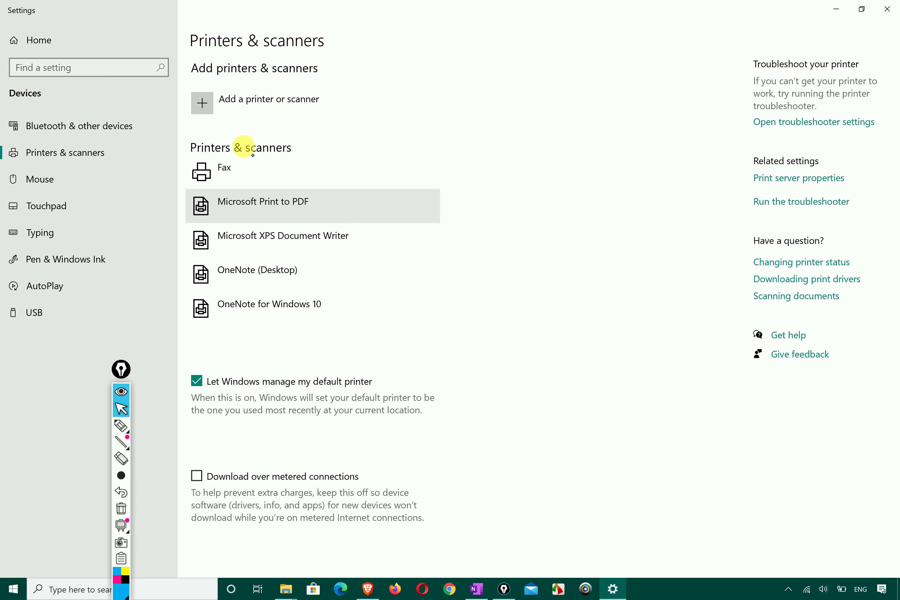
click(242, 206)
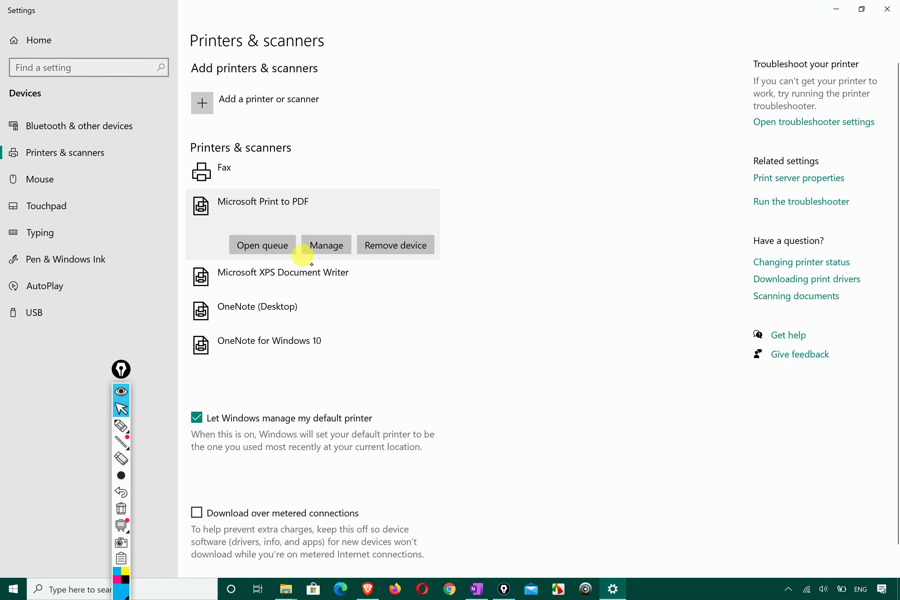
click(339, 247)
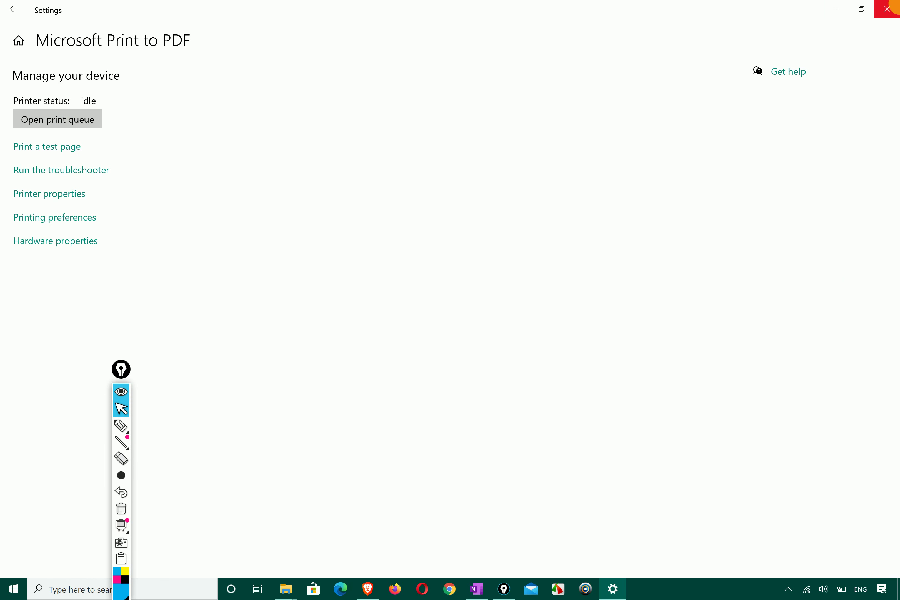
click(886, 9)
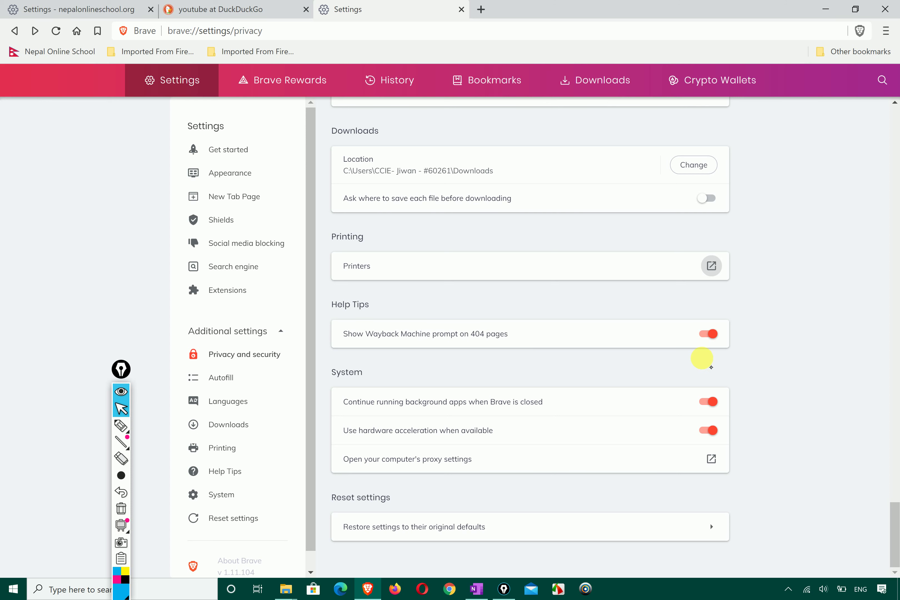
Turn off the Wayback Machine prompt on 404 pages and circle the Help Tips sidebar entry in blue
click(707, 334)
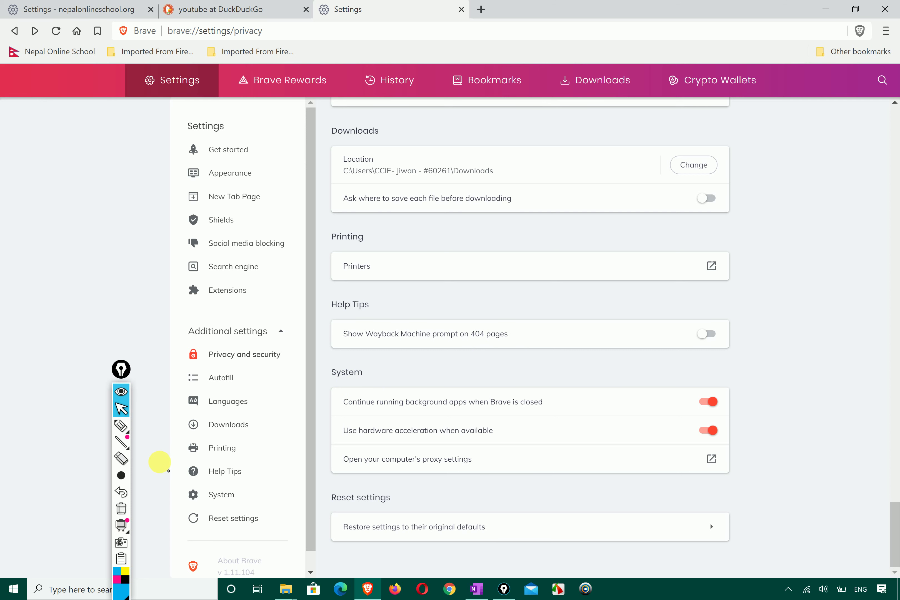
click(121, 425)
mouse_move(205, 478)
mouse_down()
mouse_move(263, 465)
mouse_move(217, 476)
mouse_move(221, 457)
mouse_move(215, 468)
mouse_up()
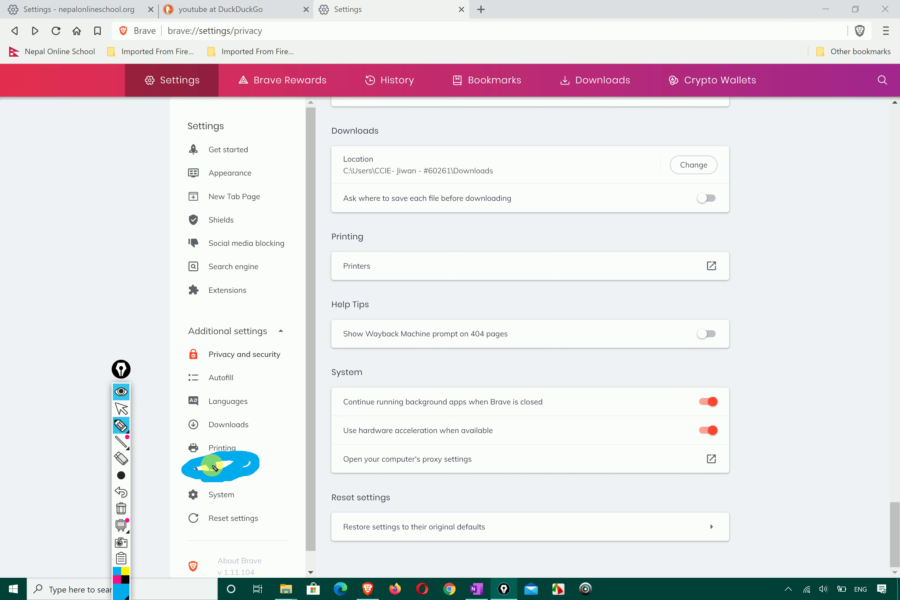
Draw a blue arrow from the System sidebar entry to the System section and underline the option for background apps in red
click(237, 494)
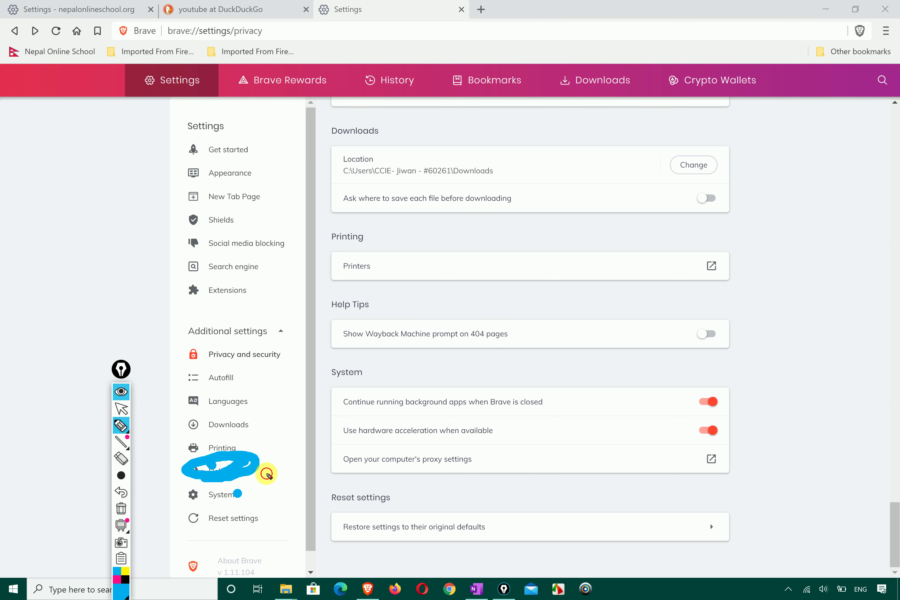
mouse_move(267, 474)
mouse_down()
mouse_move(321, 395)
mouse_move(301, 376)
mouse_move(329, 411)
mouse_up()
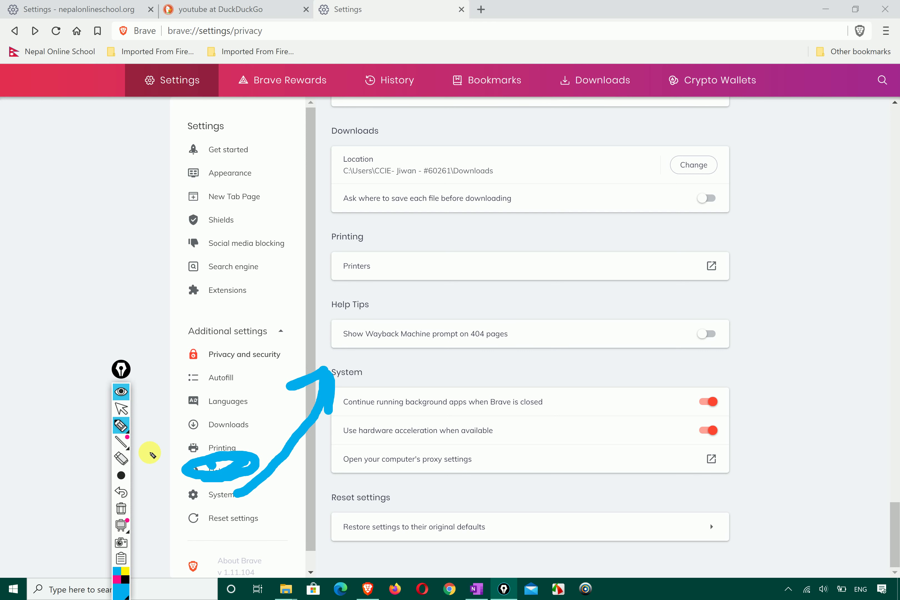
click(127, 572)
click(148, 510)
drag(339, 423, 556, 421)
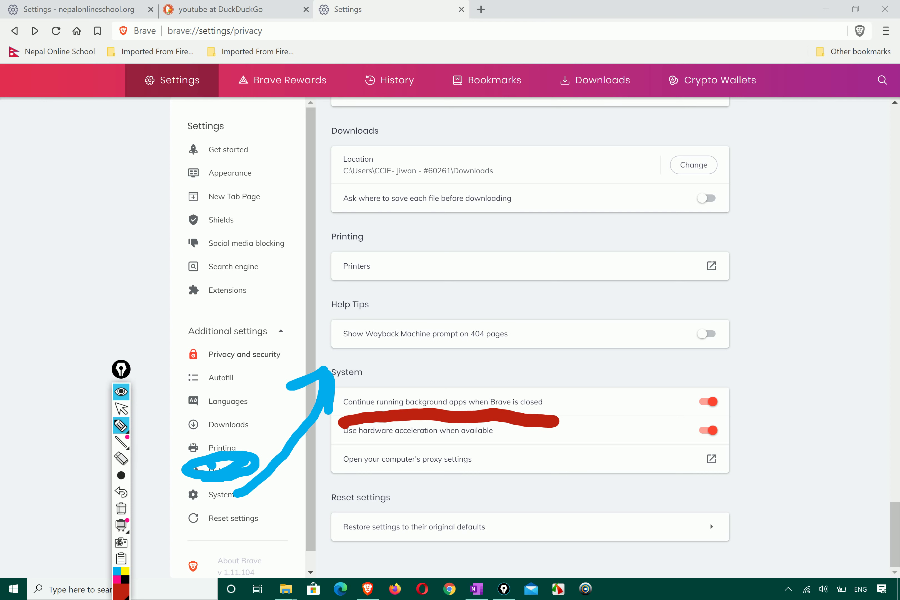
Turn off the option to continue running background apps when Brave is closed
click(121, 408)
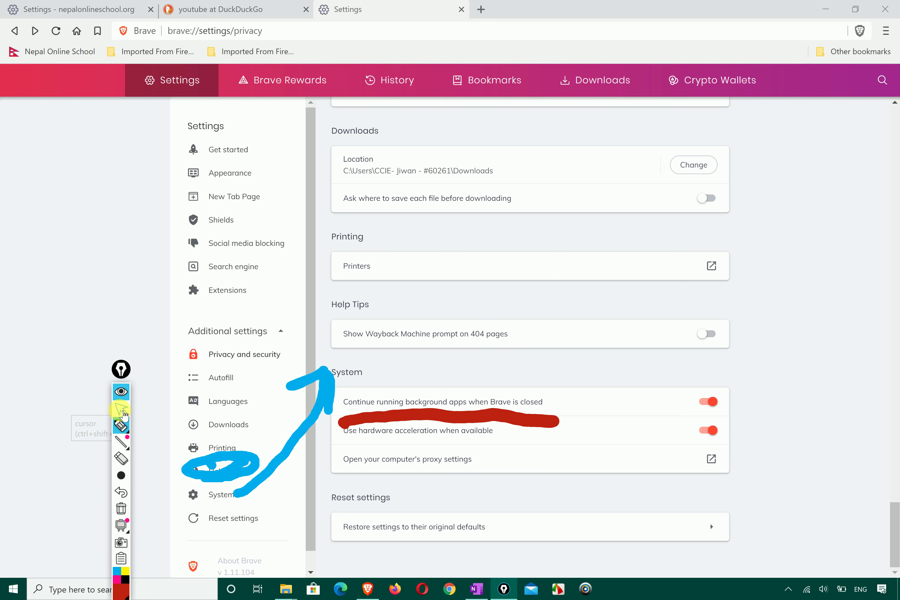
click(712, 401)
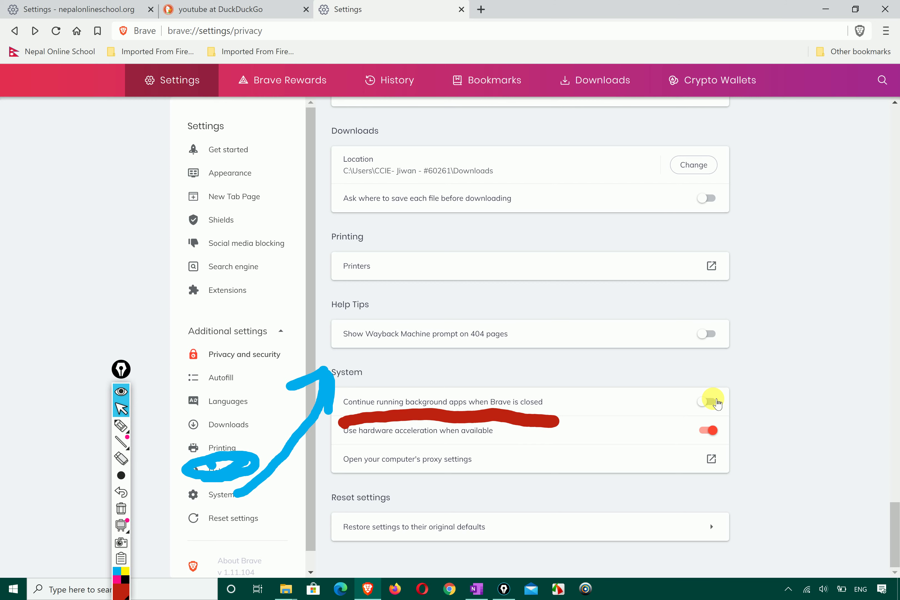
scroll(623, 441, up, 1)
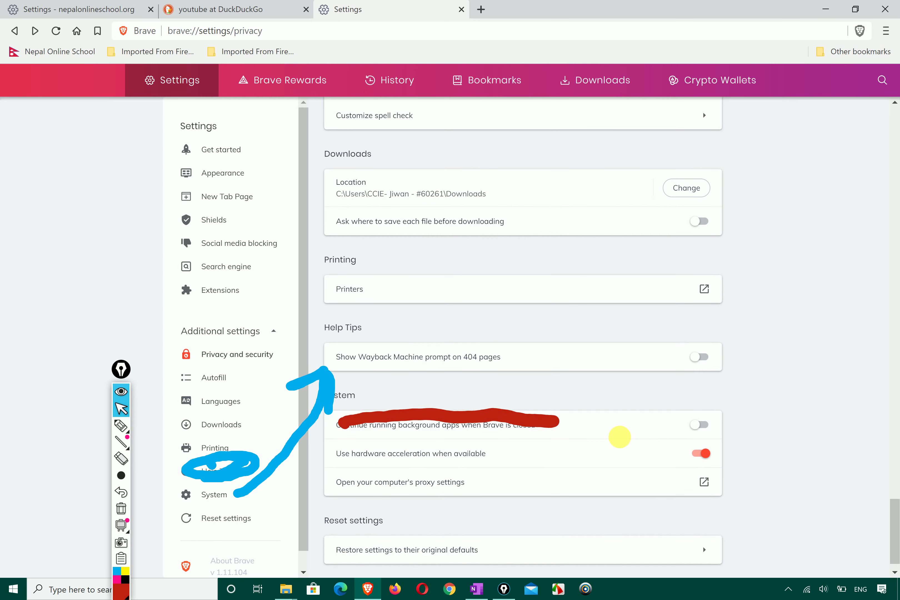
Erase the blue circle, the blue arrow and the red underline from the screen
click(119, 425)
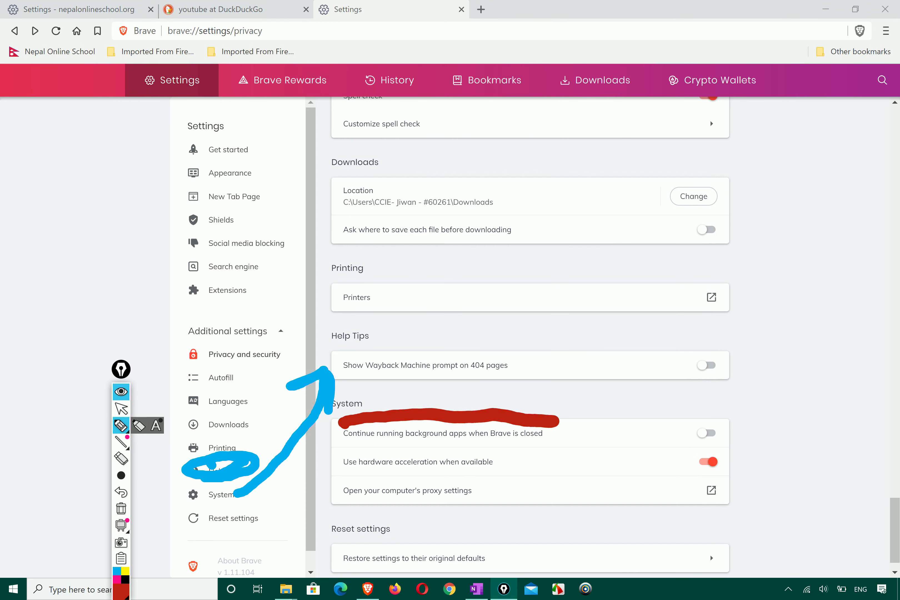
click(279, 470)
click(231, 480)
click(453, 410)
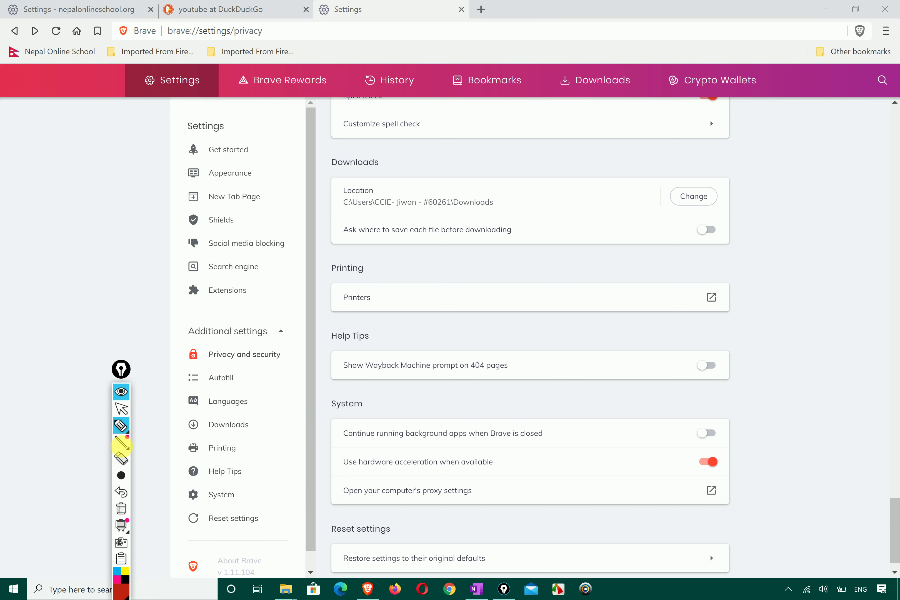
Draw a red arrow from the System sidebar entry to the hardware acceleration option and underline that option in blue
click(121, 426)
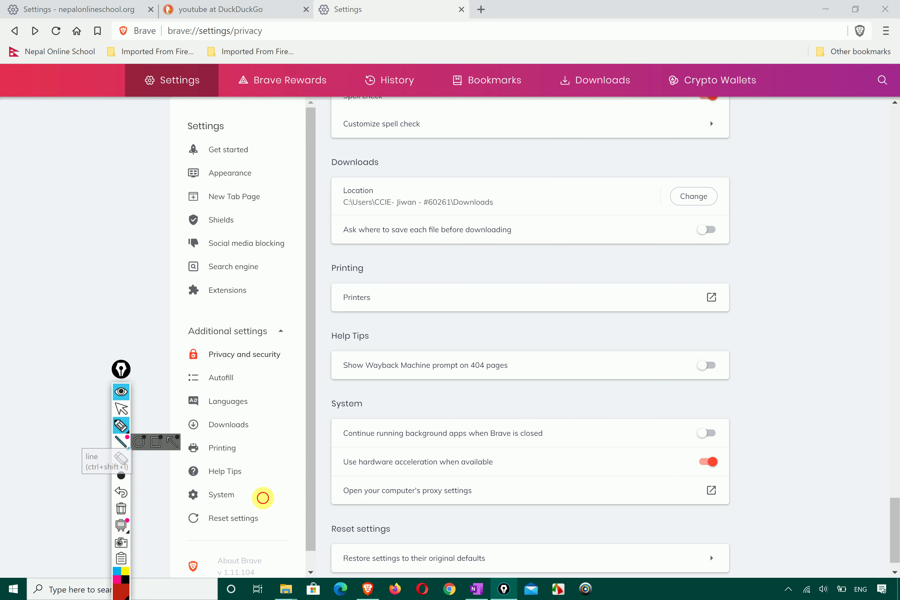
mouse_move(236, 493)
mouse_down()
mouse_move(328, 461)
mouse_move(323, 486)
mouse_up()
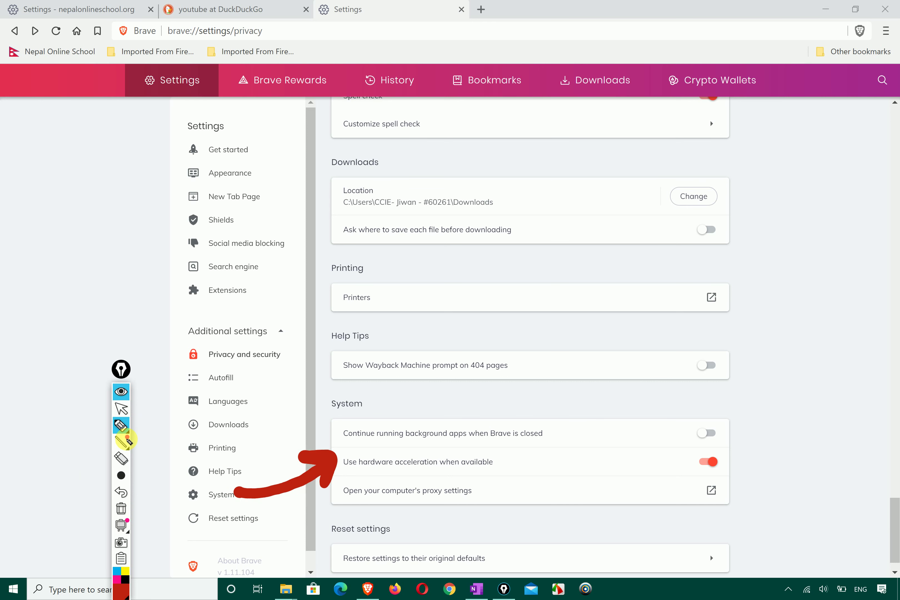
click(121, 590)
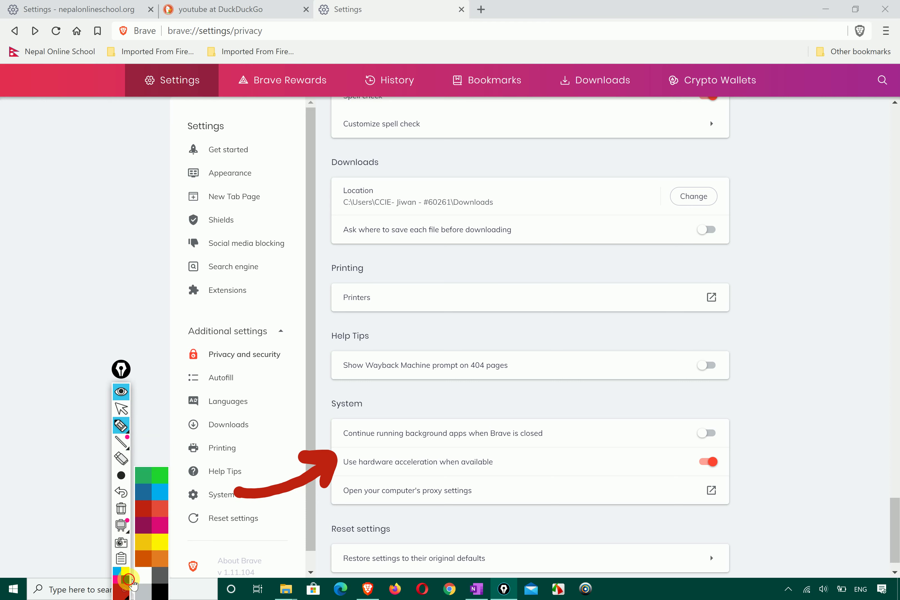
click(161, 492)
mouse_move(337, 471)
mouse_down()
mouse_move(412, 478)
mouse_move(496, 469)
mouse_up()
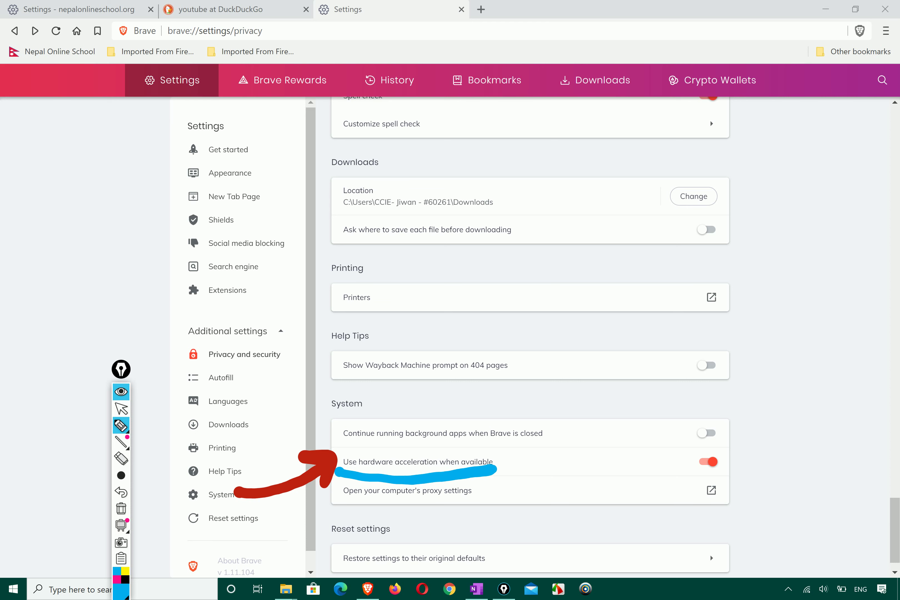
Erase the arrow and underline, and circle the option to open the computer's proxy settings in blue
key(ctrl+shift+c)
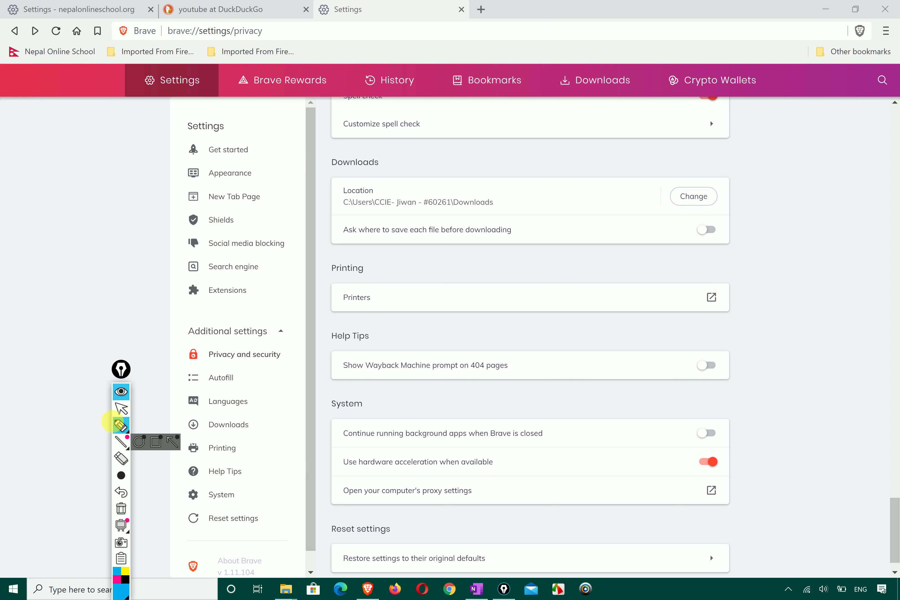
click(116, 424)
mouse_move(416, 518)
mouse_down()
mouse_move(502, 493)
mouse_move(353, 491)
mouse_move(338, 507)
mouse_up()
Sketch a blue laptop outline over the Printing, Help Tips and System sections, undoing the misdrawn base and redrawing it
mouse_move(368, 267)
mouse_down()
mouse_move(373, 291)
mouse_move(488, 281)
mouse_move(446, 318)
mouse_move(484, 358)
mouse_up()
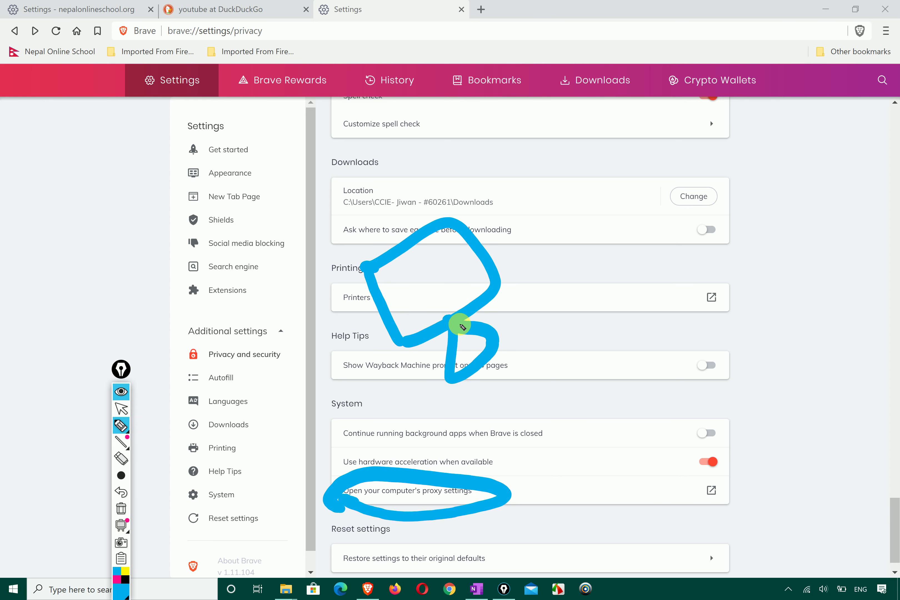
click(441, 371)
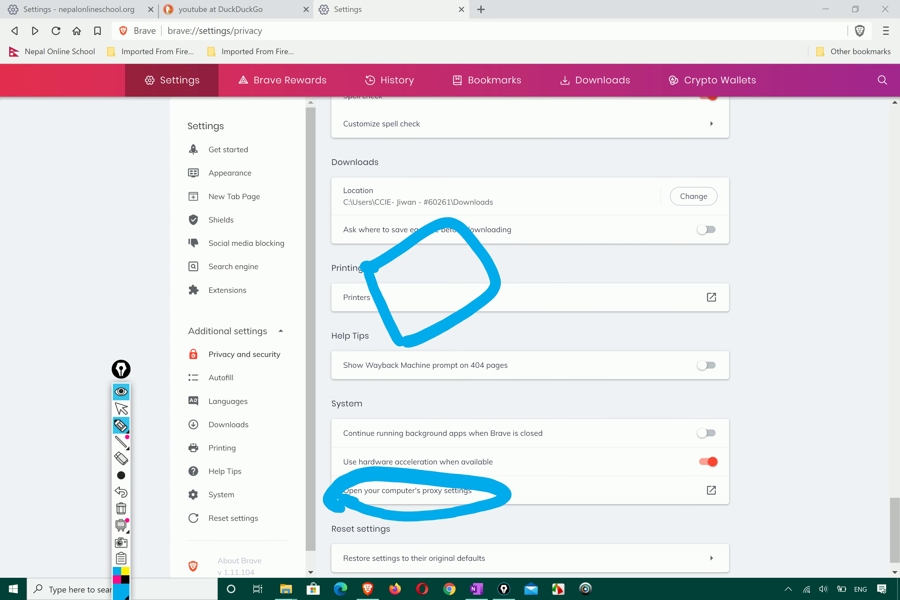
mouse_move(402, 341)
mouse_down()
mouse_move(496, 328)
mouse_move(486, 292)
mouse_up()
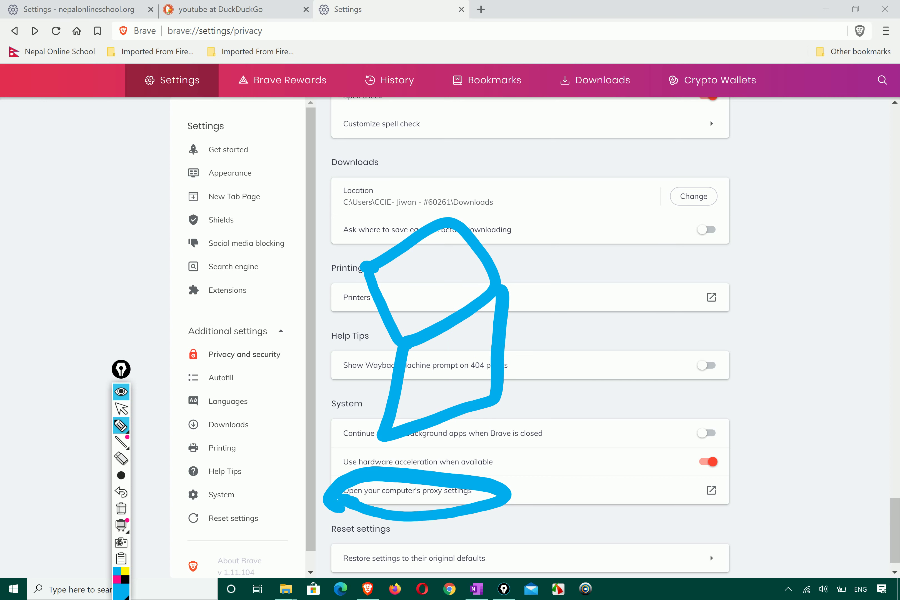
click(121, 408)
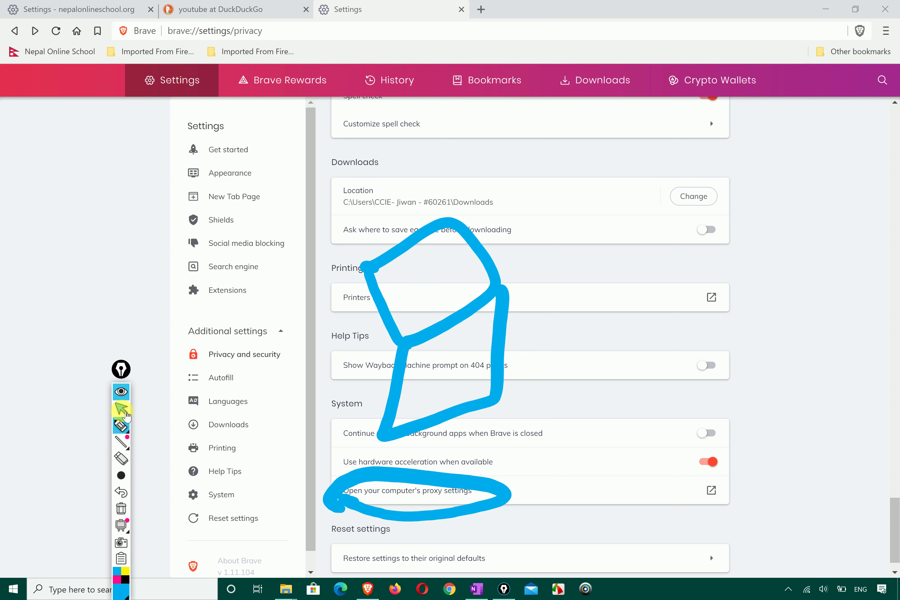
click(121, 425)
mouse_move(837, 158)
mouse_down()
mouse_move(739, 215)
mouse_move(823, 306)
mouse_move(853, 163)
mouse_up()
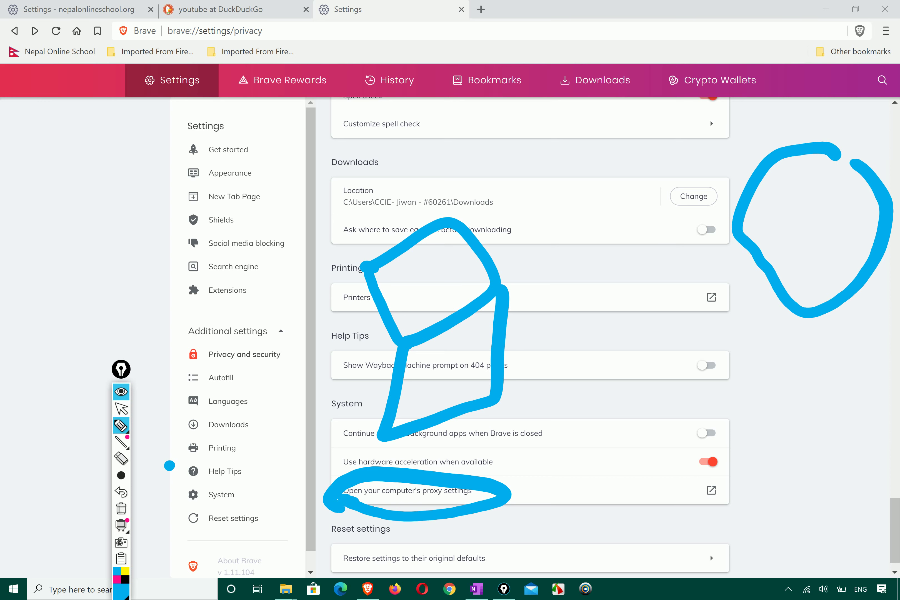
click(778, 250)
Draw a green circle beside the Downloads section and a filled green spot where the laptop's screen meets its base
click(121, 579)
click(162, 475)
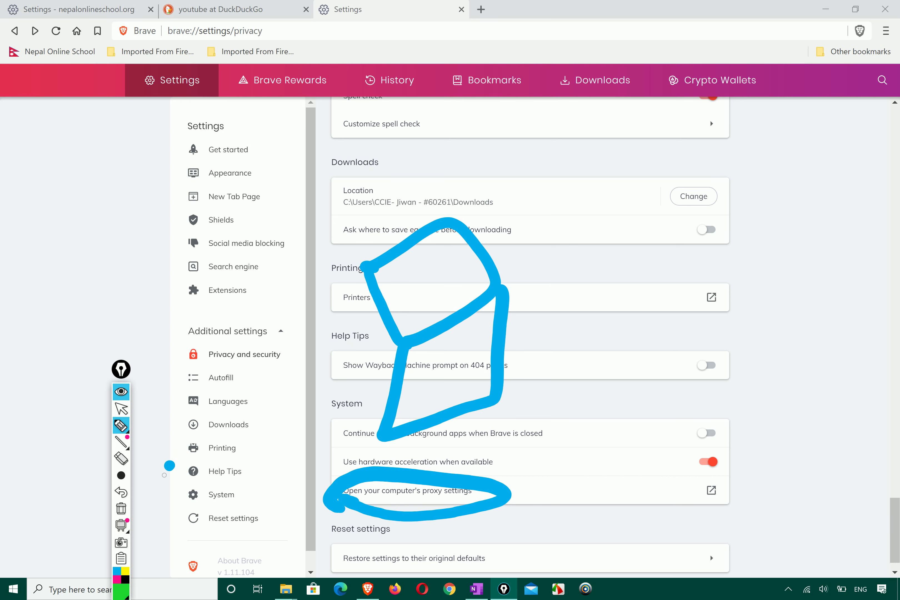
mouse_move(826, 154)
mouse_down()
mouse_move(701, 251)
mouse_move(851, 154)
mouse_up()
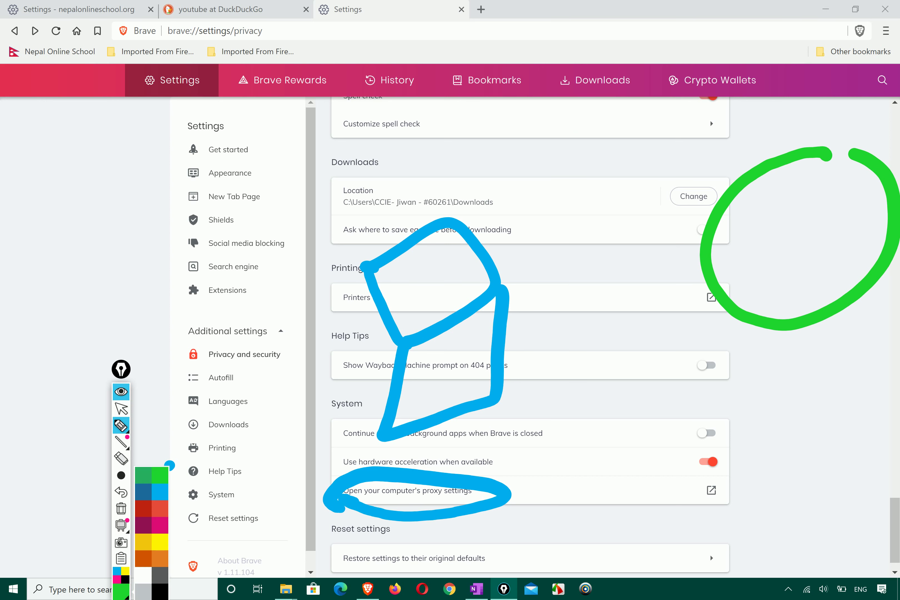
mouse_move(491, 274)
mouse_down()
mouse_move(500, 293)
mouse_move(498, 283)
mouse_up()
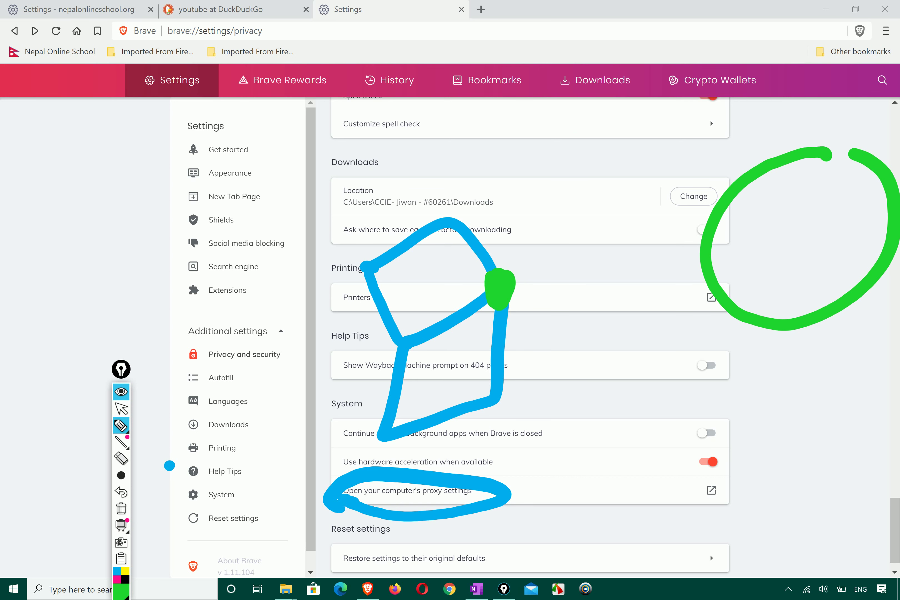
Draw a tall red four-sided shape next to the laptop sketch, spanning from Downloads to the System section
click(127, 580)
click(160, 508)
drag(485, 136, 515, 321)
drag(534, 402, 544, 426)
mouse_move(485, 131)
mouse_down()
mouse_move(599, 227)
mouse_move(609, 411)
mouse_move(544, 426)
mouse_up()
mouse_move(805, 175)
mouse_down()
mouse_move(789, 189)
mouse_move(786, 315)
mouse_up()
drag(718, 235, 772, 240)
Draw a green cloud outline in the margin beside the Downloads section and write "Internet" inside it with a thinner pen
click(121, 591)
click(124, 565)
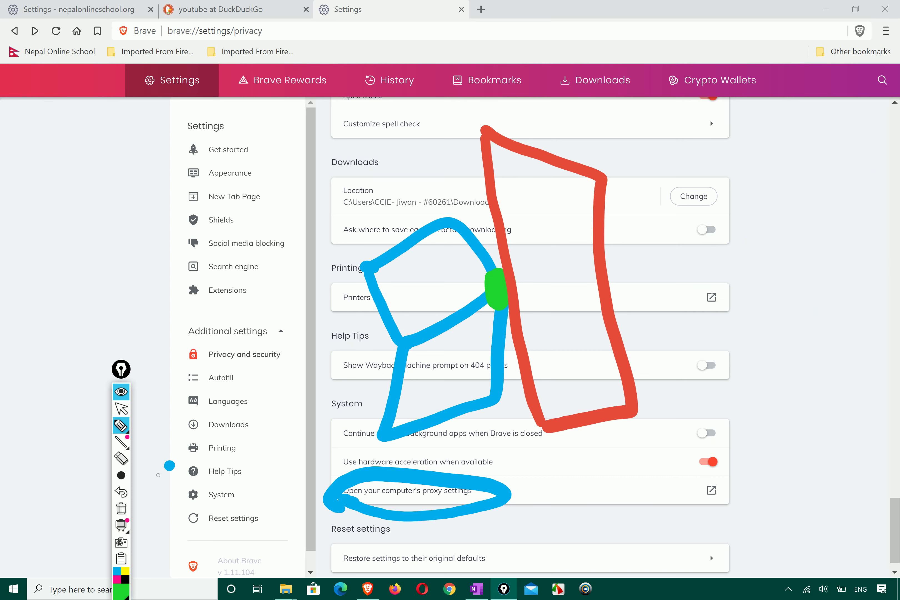
mouse_move(783, 176)
mouse_down()
mouse_move(722, 257)
mouse_move(837, 351)
mouse_move(883, 216)
mouse_move(749, 121)
mouse_move(784, 132)
mouse_move(760, 193)
mouse_up()
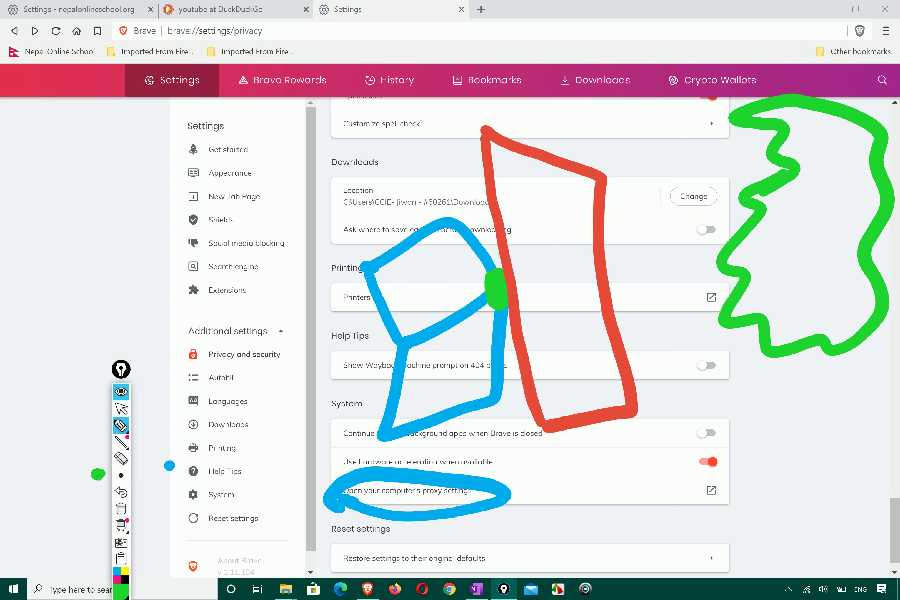
mouse_move(784, 229)
mouse_down()
mouse_move(770, 265)
mouse_move(852, 187)
mouse_move(869, 193)
mouse_move(872, 153)
mouse_up()
Draw dark orange arrows from the laptop via the red shape to the Internet cloud and back again
click(121, 585)
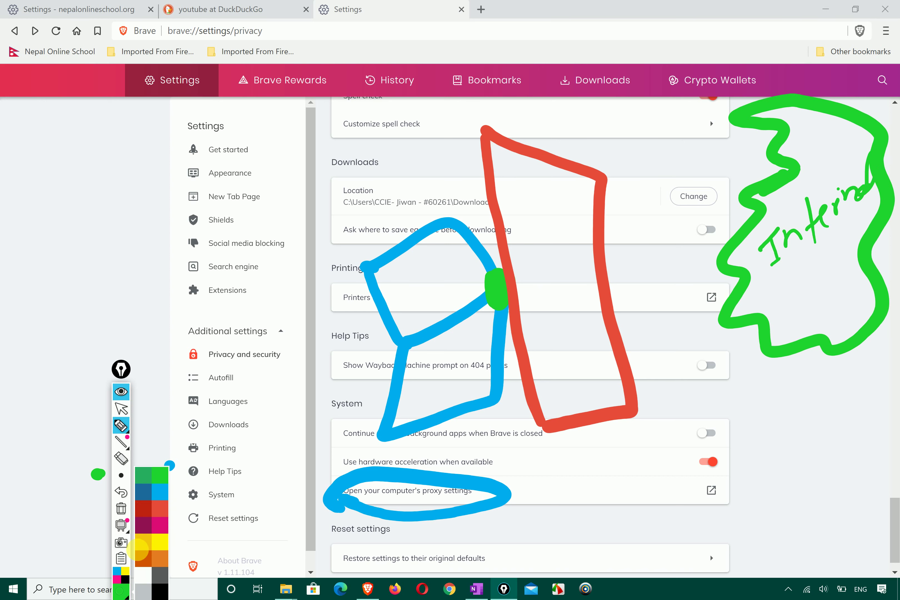
click(143, 508)
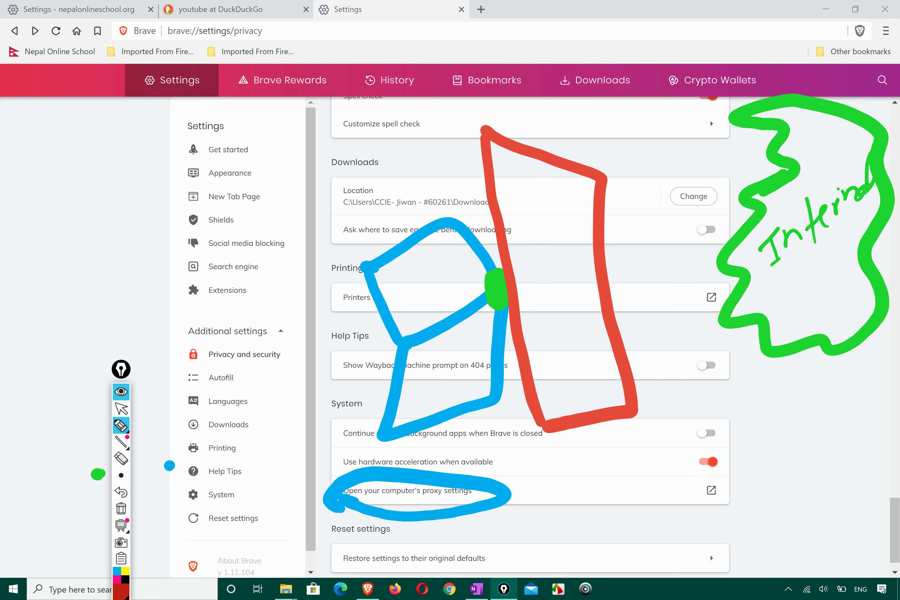
click(120, 586)
click(144, 557)
click(504, 310)
mouse_move(432, 285)
mouse_down()
mouse_move(447, 196)
mouse_move(486, 179)
mouse_move(478, 203)
mouse_move(533, 165)
mouse_move(754, 184)
mouse_up()
mouse_move(746, 278)
mouse_down()
mouse_move(608, 339)
mouse_move(546, 316)
mouse_move(568, 314)
mouse_up()
mouse_move(513, 318)
mouse_down()
mouse_move(506, 345)
mouse_move(467, 365)
mouse_move(450, 351)
mouse_up()
mouse_move(461, 374)
mouse_down()
mouse_move(454, 354)
mouse_move(480, 336)
mouse_up()
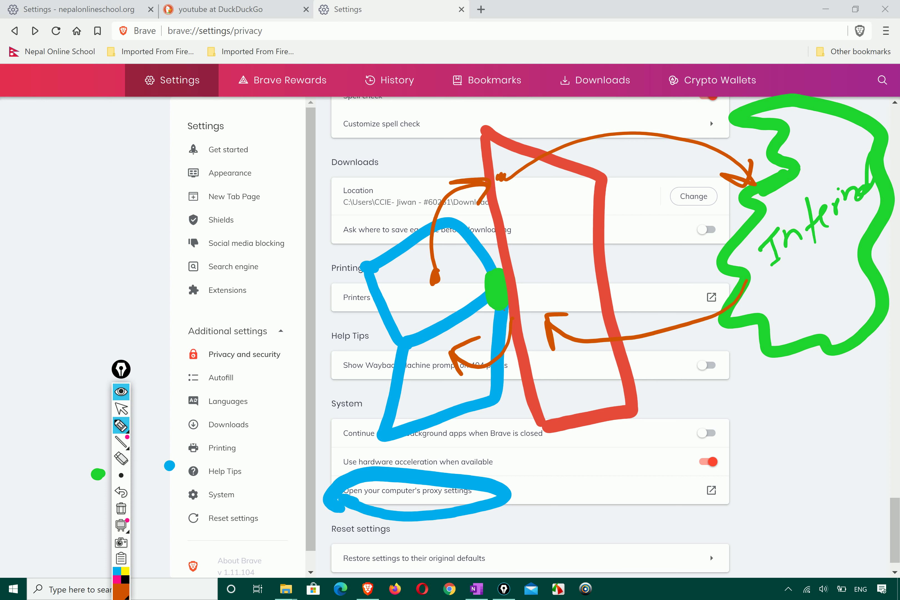
Erase the whole network sketch from the screen and return to the normal pointer
mouse_move(519, 311)
mouse_down()
mouse_move(506, 350)
mouse_move(457, 354)
mouse_move(495, 357)
mouse_up()
mouse_move(622, 272)
mouse_down()
mouse_move(427, 417)
mouse_move(470, 248)
mouse_move(810, 174)
mouse_move(813, 206)
mouse_move(544, 236)
mouse_up()
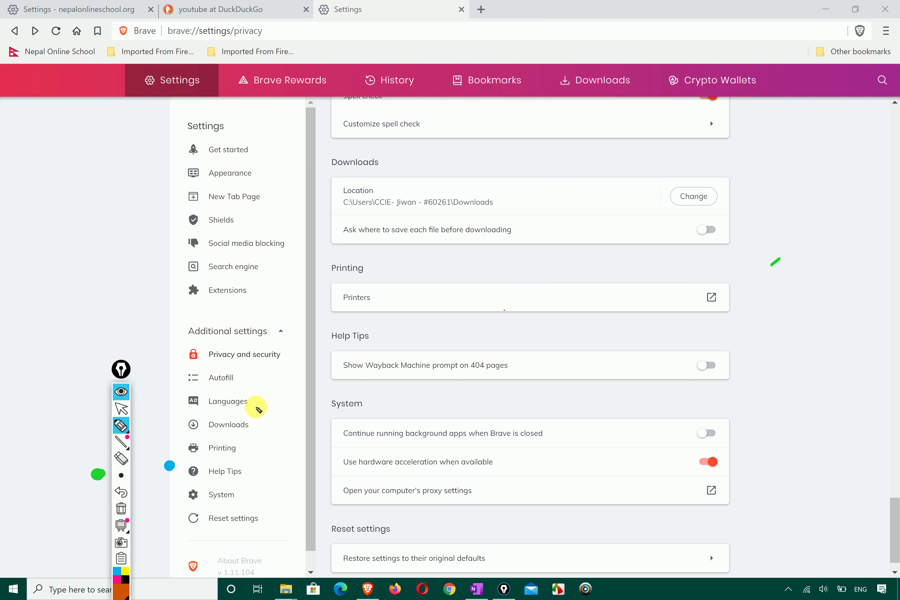
click(123, 507)
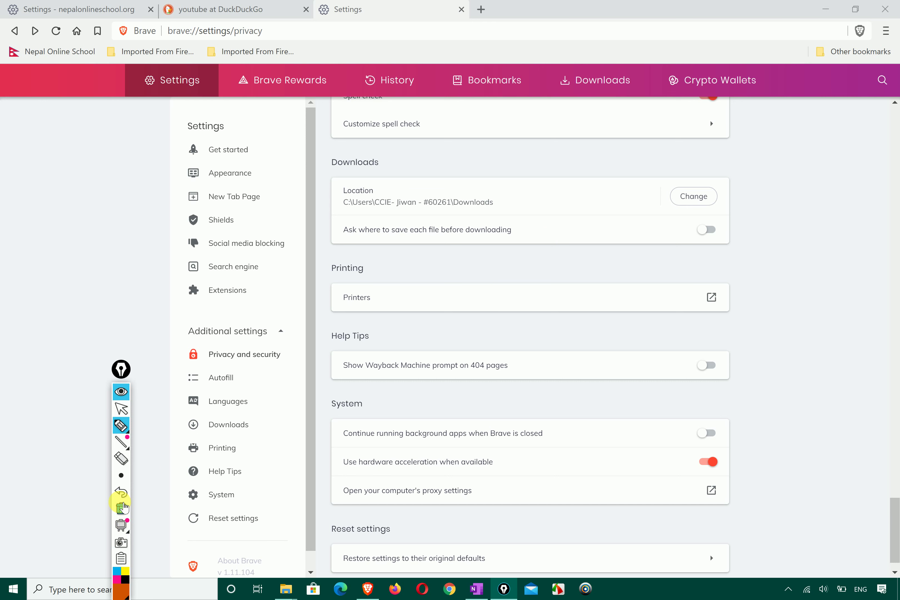
click(121, 408)
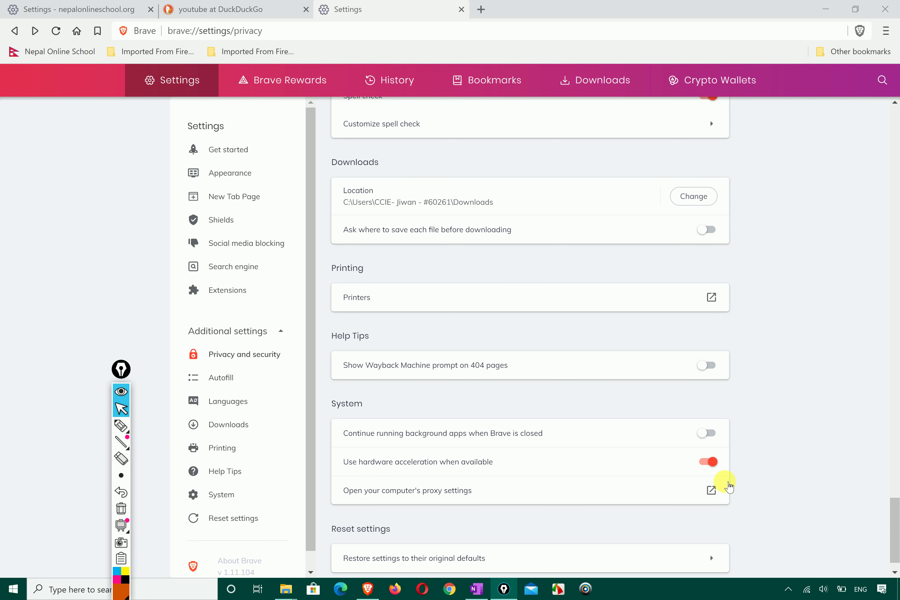
Open the computer's proxy settings, look through the automatic and manual proxy setup, and close the window
click(710, 490)
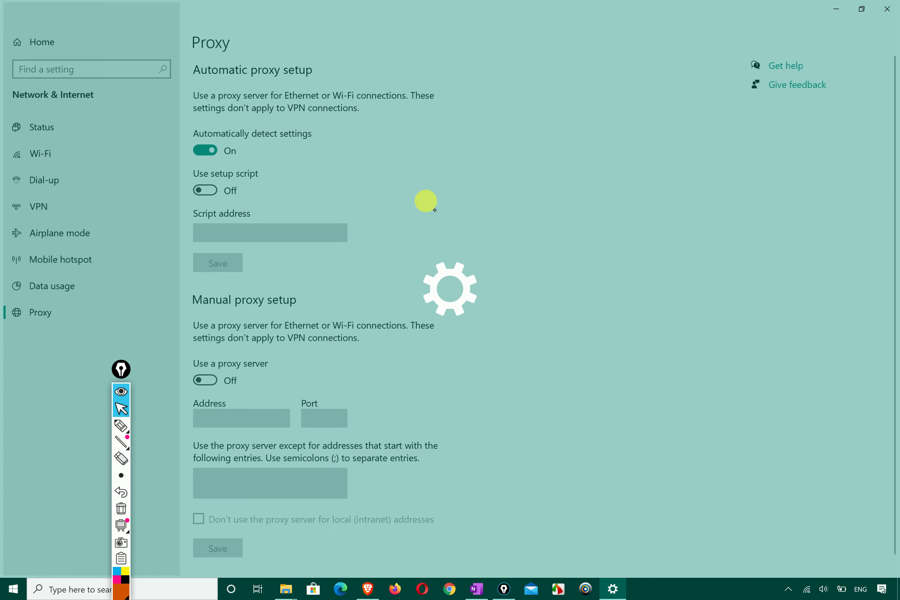
scroll(269, 211, down, 2)
scroll(270, 212, up, 2)
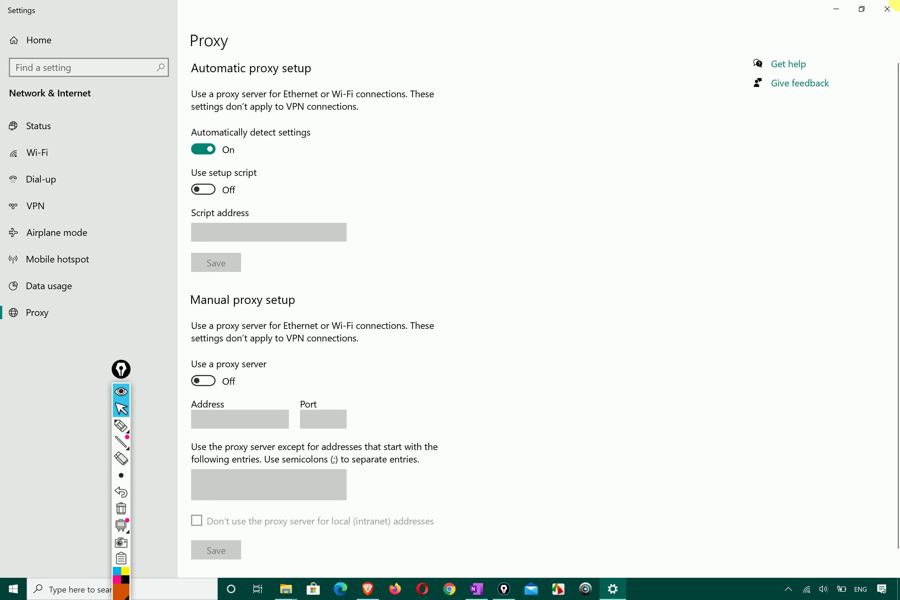
click(887, 9)
Look over the settings page between Shields and Reset settings, and open the About Brave page
scroll(449, 430, down, 1)
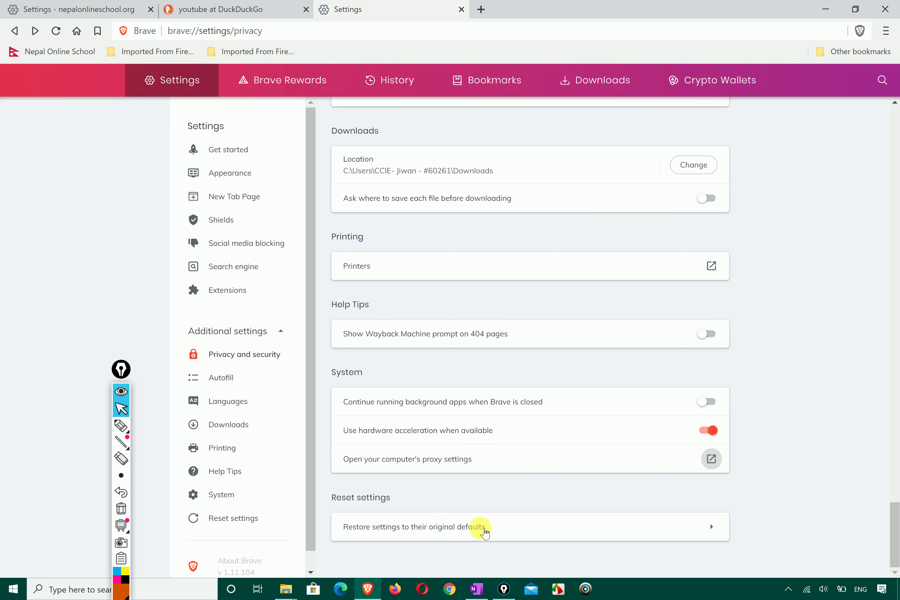
scroll(485, 533, up, 20)
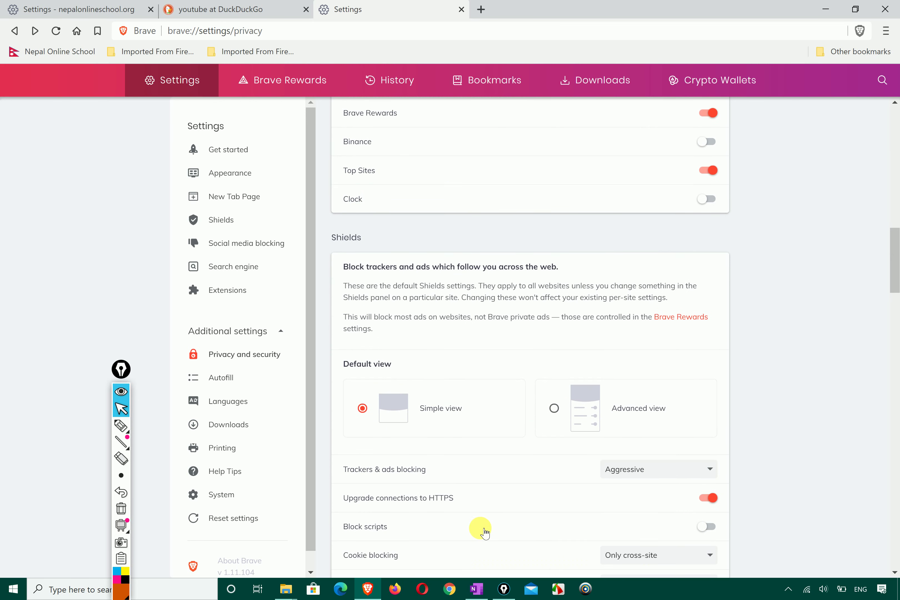
scroll(484, 533, up, 1)
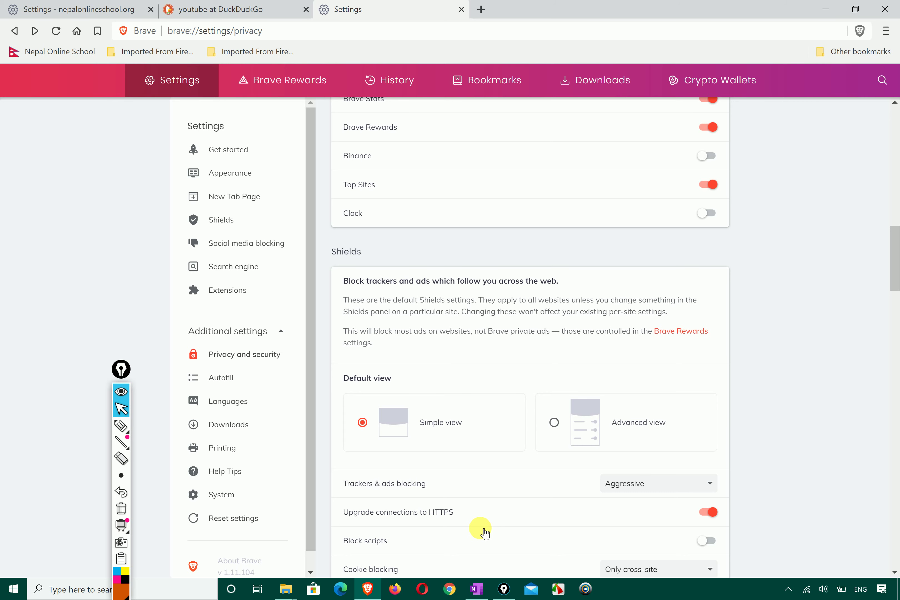
scroll(482, 432, down, 20)
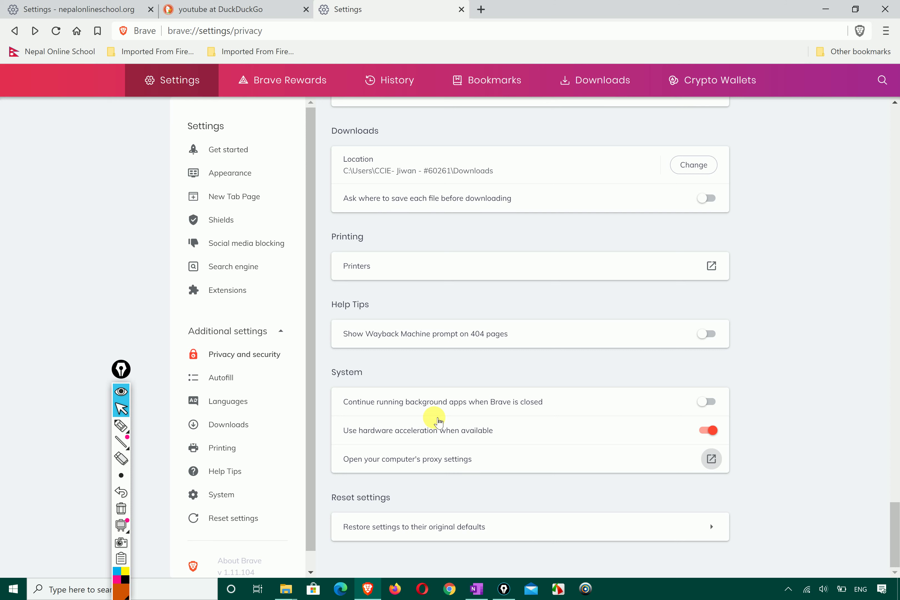
click(238, 563)
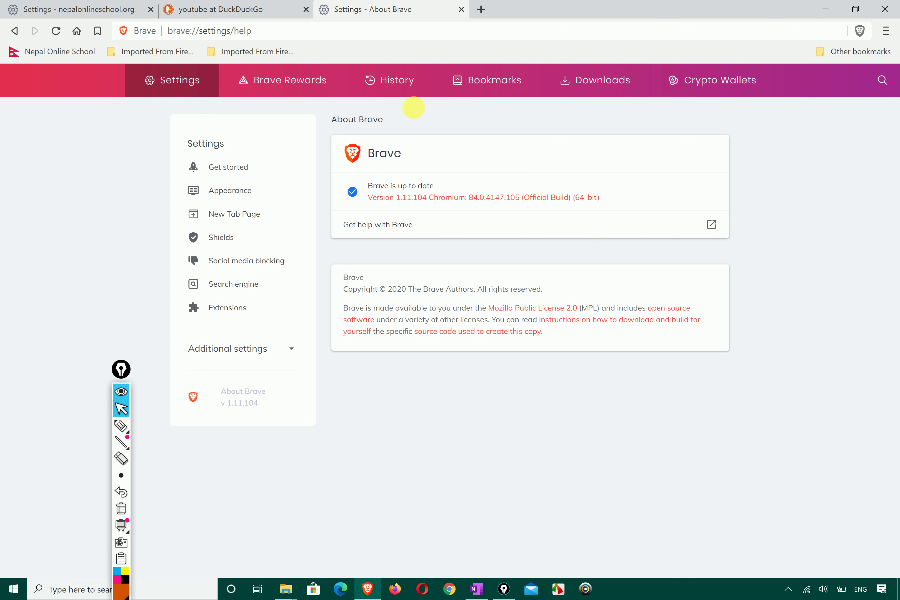
Open the Brave Rewards page and look through how it works
click(295, 77)
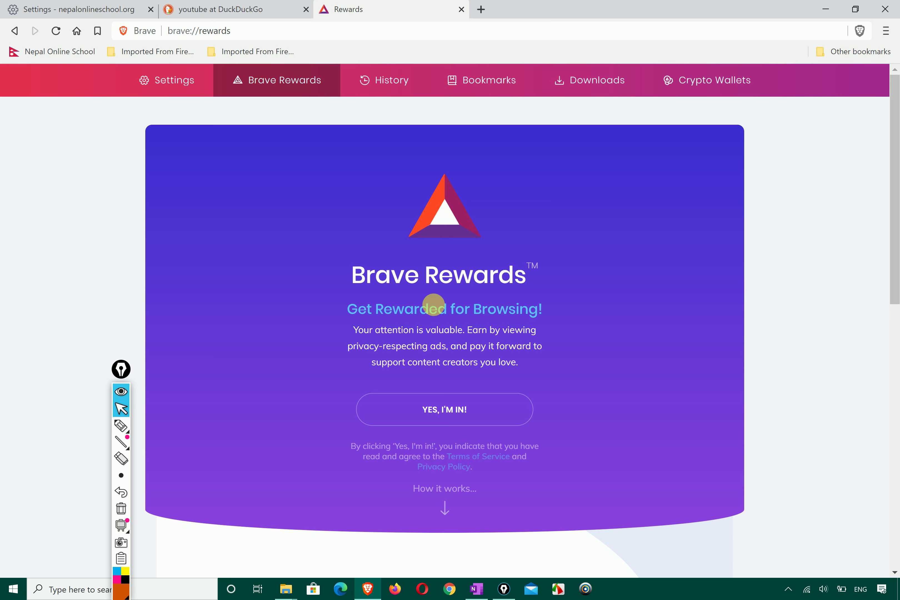
scroll(433, 305, down, 10)
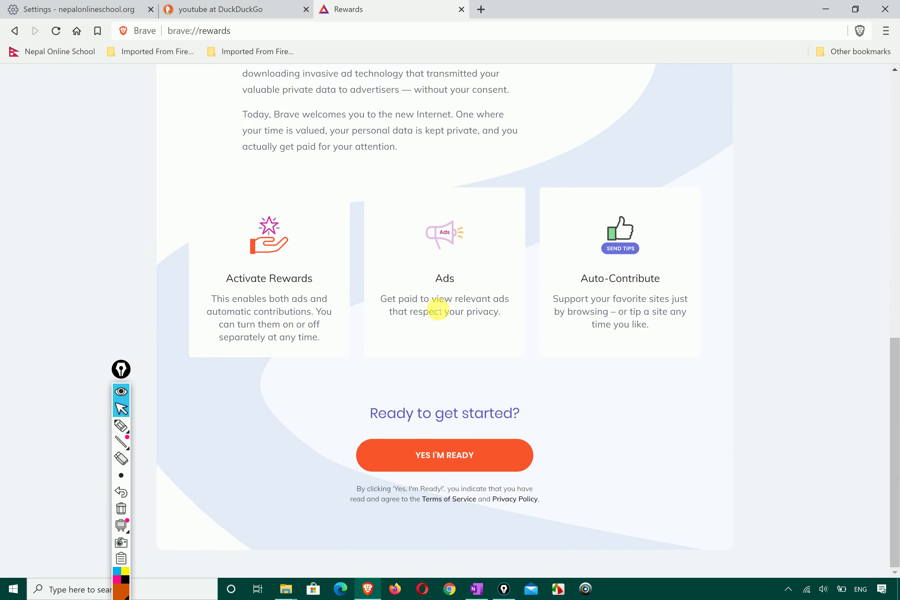
scroll(438, 309, up, 10)
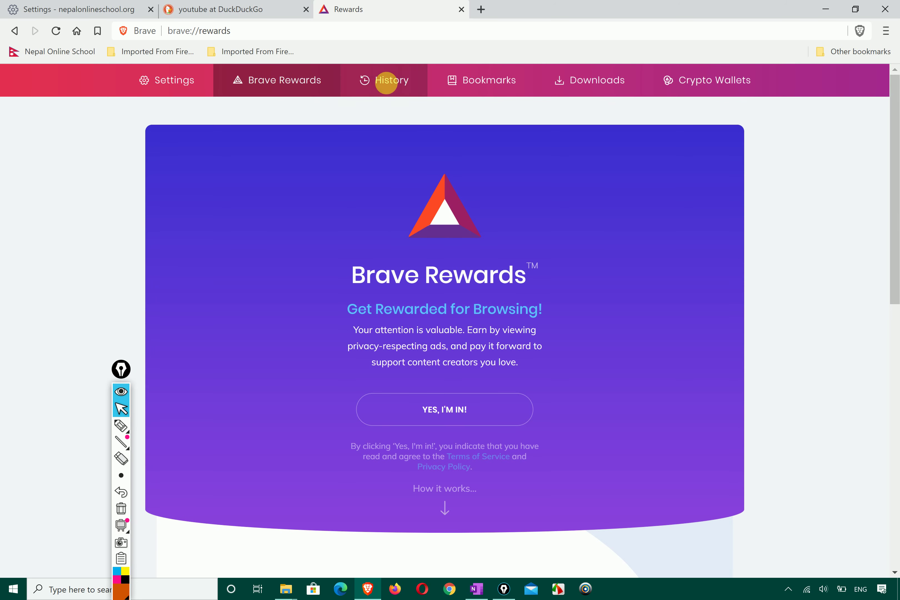
Open the browsing history and look through the list of visited pages
click(386, 82)
scroll(409, 329, down, 10)
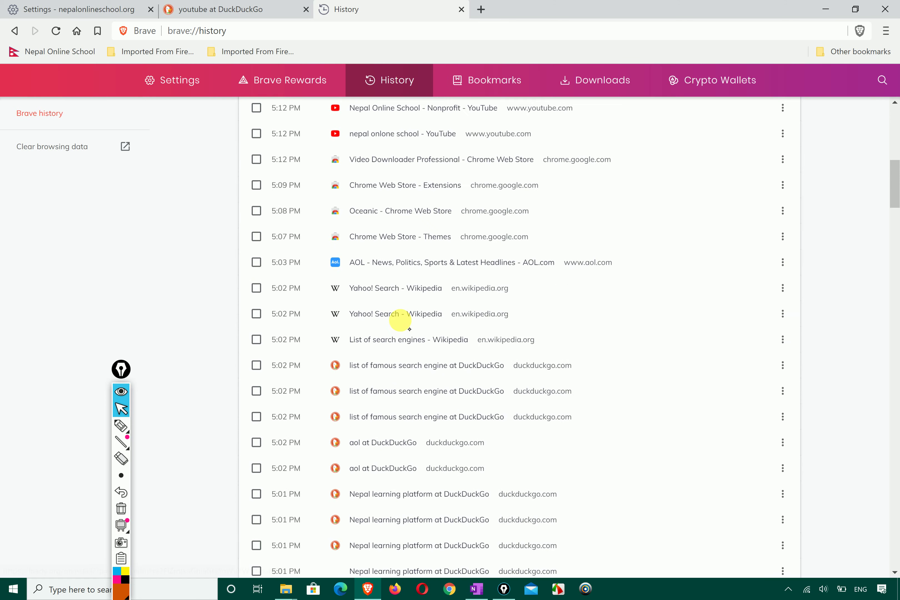
scroll(409, 329, down, 10)
scroll(410, 329, up, 15)
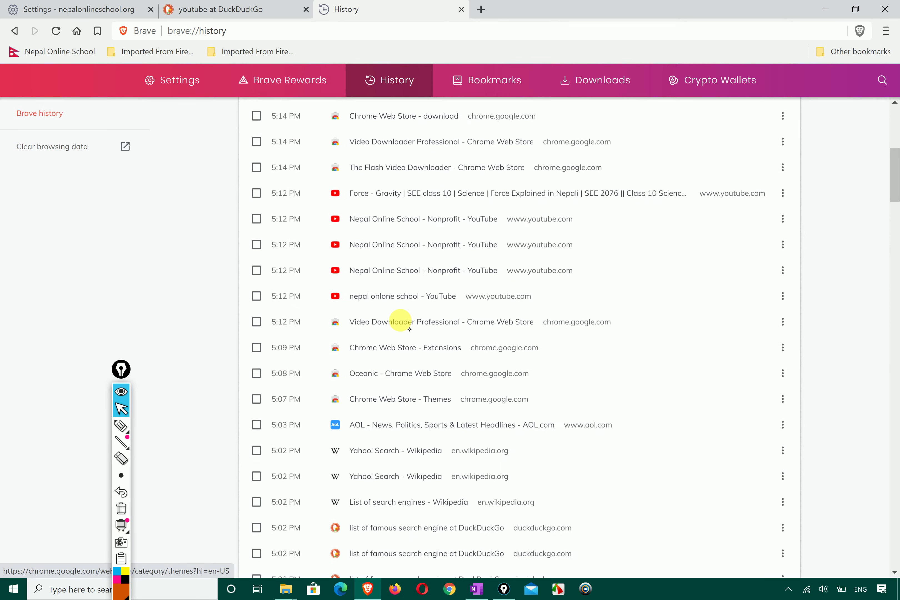
scroll(409, 329, up, 8)
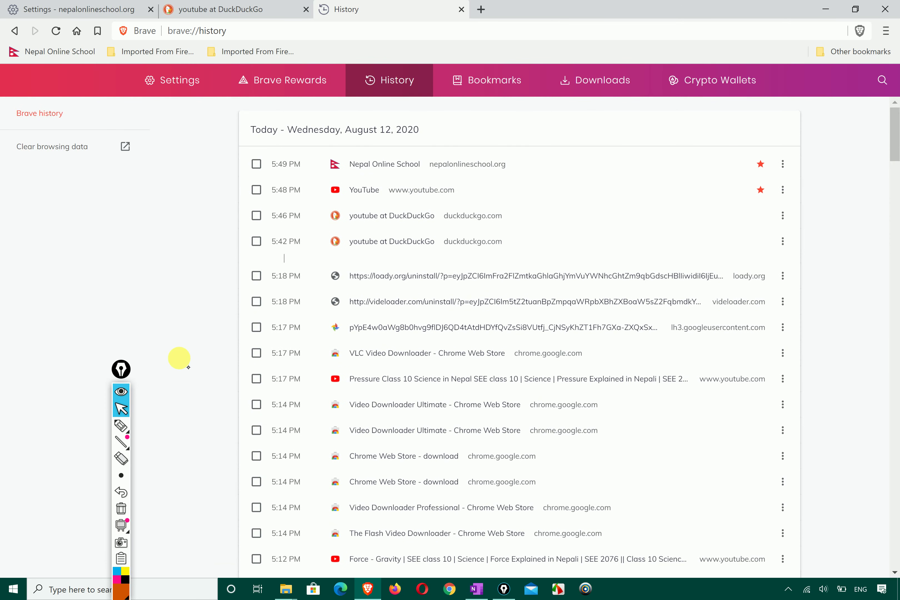
Circle the Clear browsing data option in dark orange
click(121, 425)
mouse_move(3, 192)
mouse_down()
mouse_move(80, 214)
mouse_move(38, 120)
mouse_move(2, 186)
mouse_up()
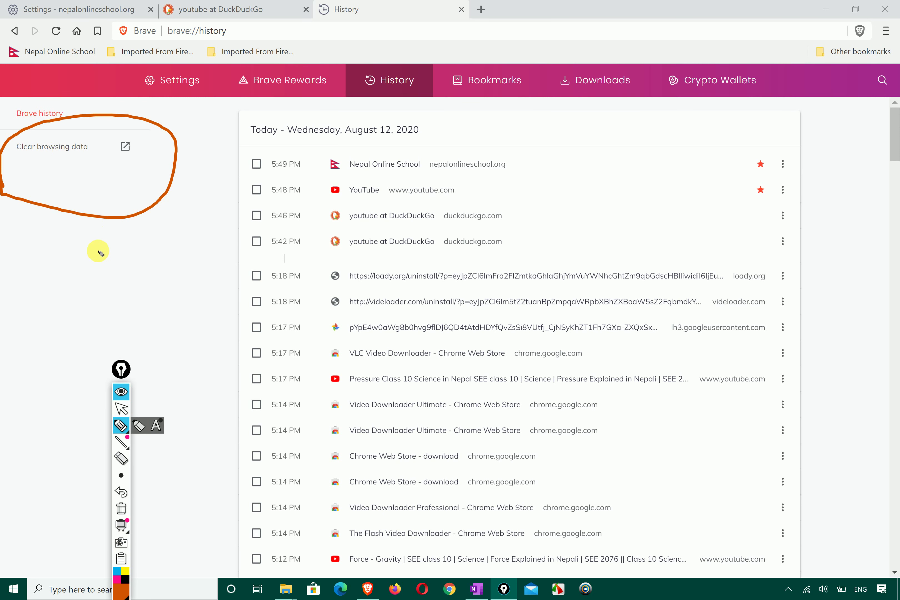
click(126, 407)
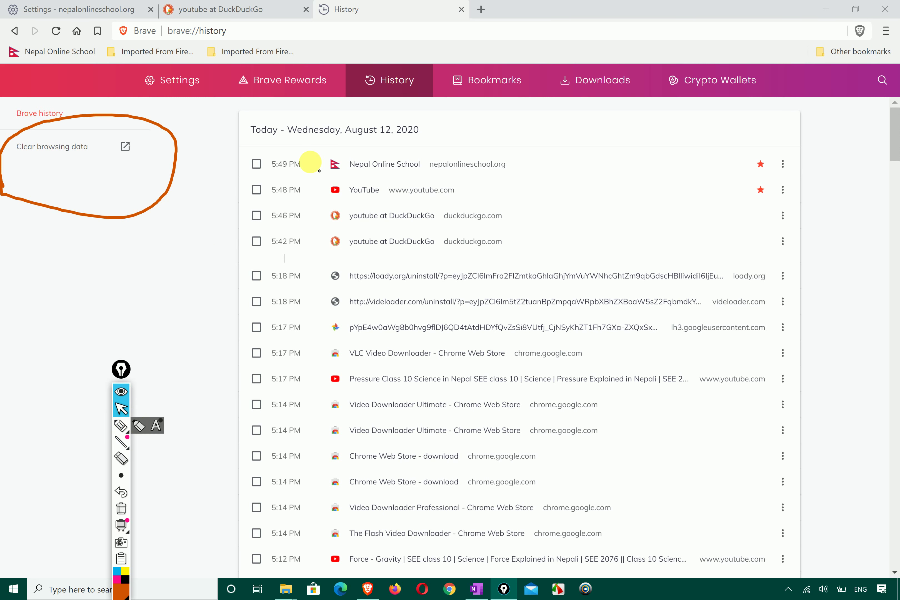
Search the browsing history for "youtube"
click(882, 80)
click(99, 86)
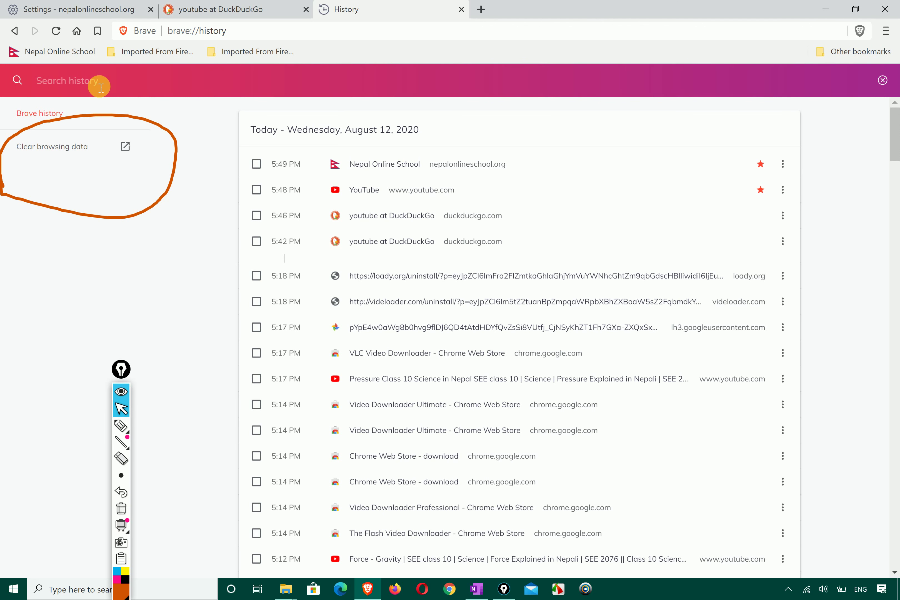
text(youtbe)
key(BackSpace)
key(BackSpace)
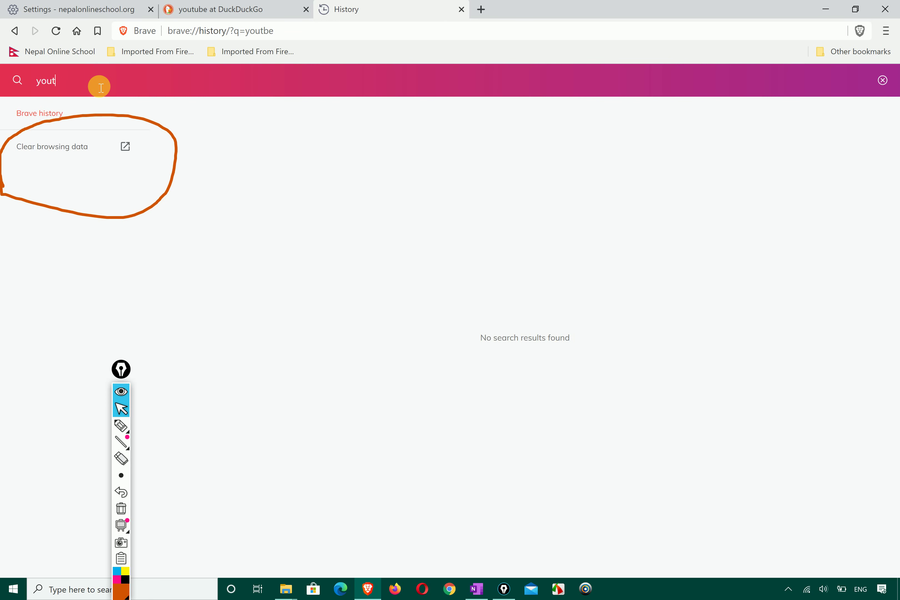
text(ube)
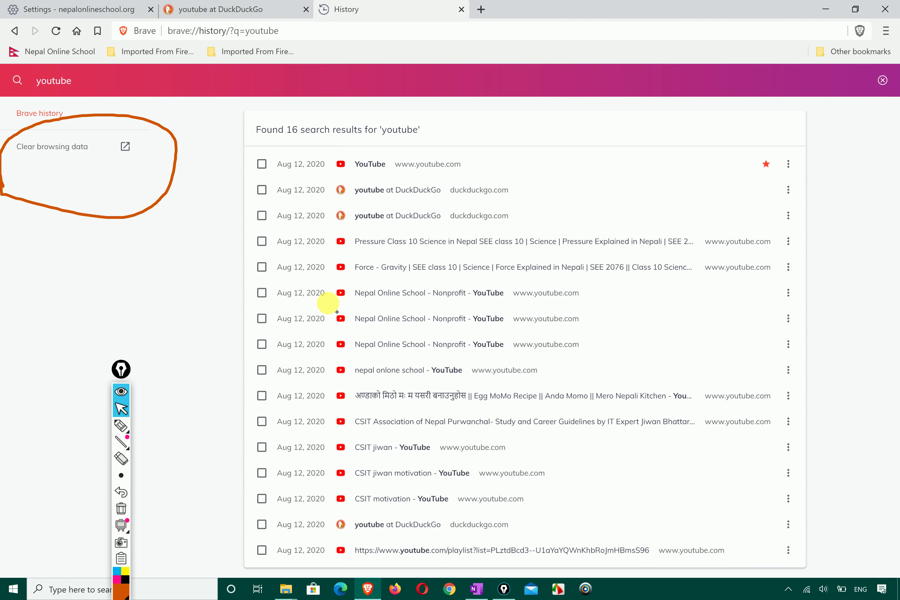
Replace the history search term with "face"
click(91, 85)
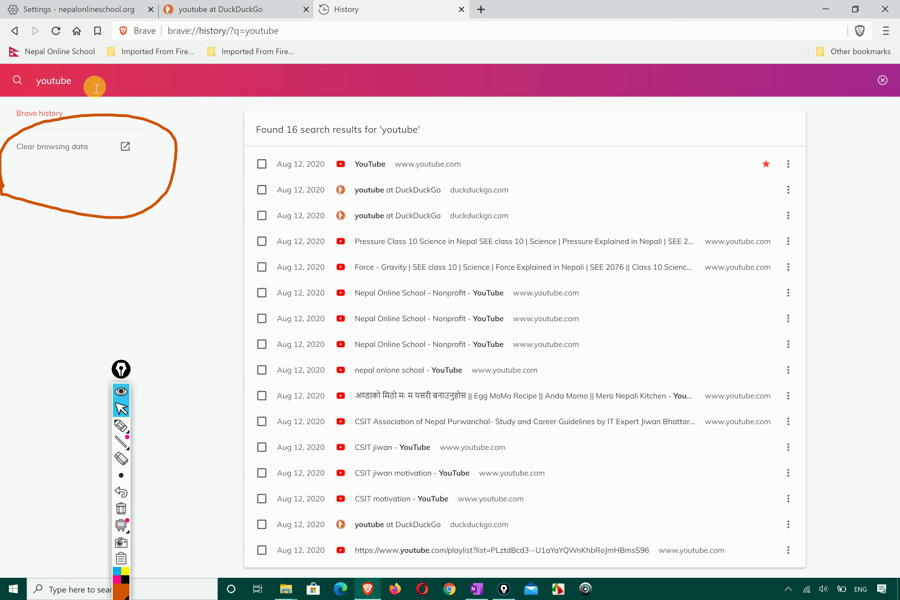
key(BackSpace)
key(BackSpace)
key(BackSpace)
key(BackSpace)
key(BackSpace)
key(BackSpace)
key(BackSpace)
text(face)
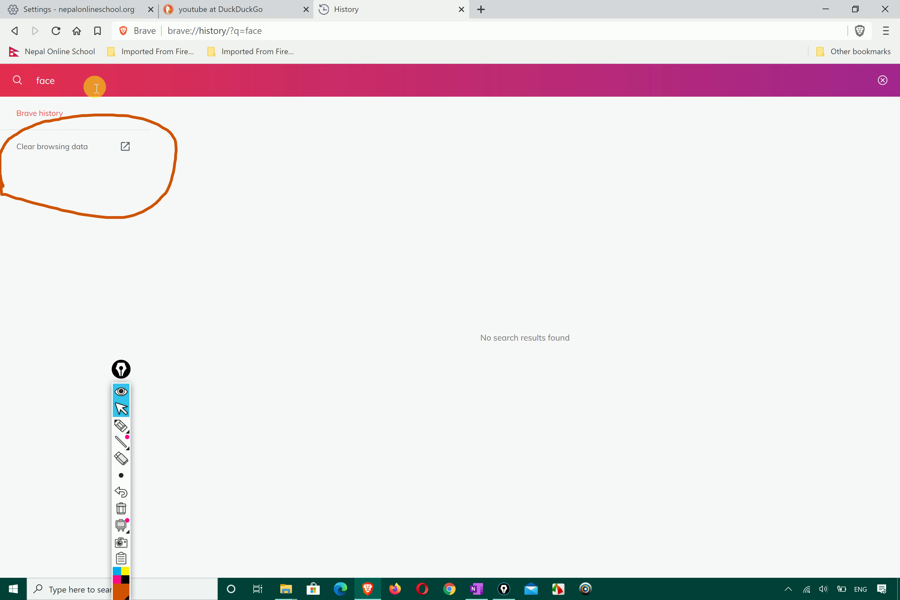
Search the history for "to" and clear the search term to list all entries again
key(BackSpace)
key(BackSpace)
key(BackSpace)
key(BackSpace)
text(fo)
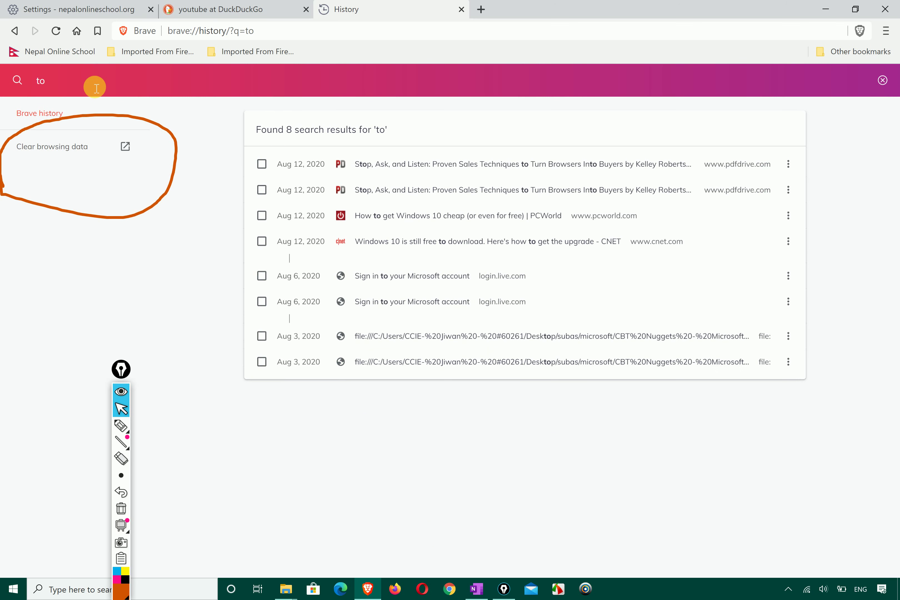
key(BackSpace)
key(BackSpace)
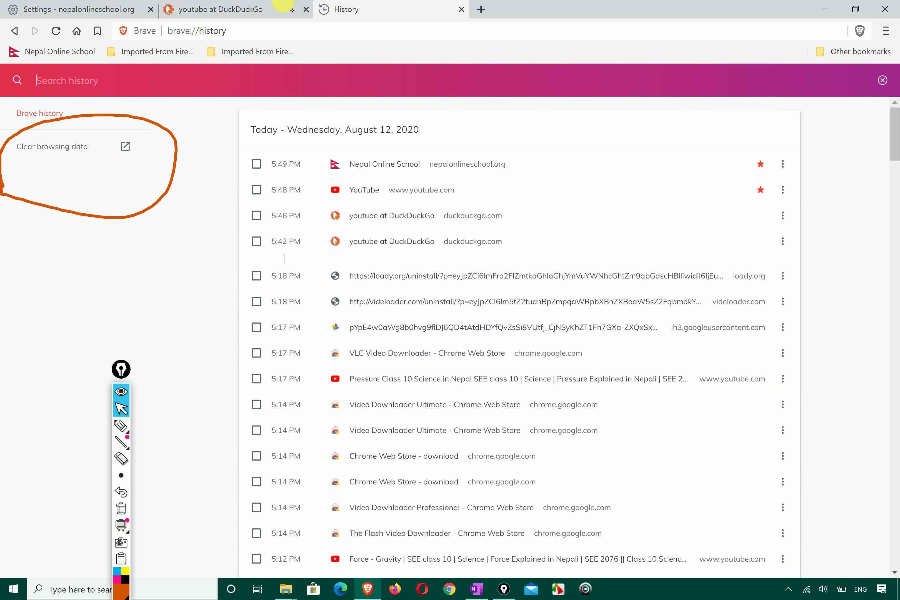
Switch to the DuckDuckGo tab for youtube and look through its search results
click(283, 8)
scroll(334, 205, down, 13)
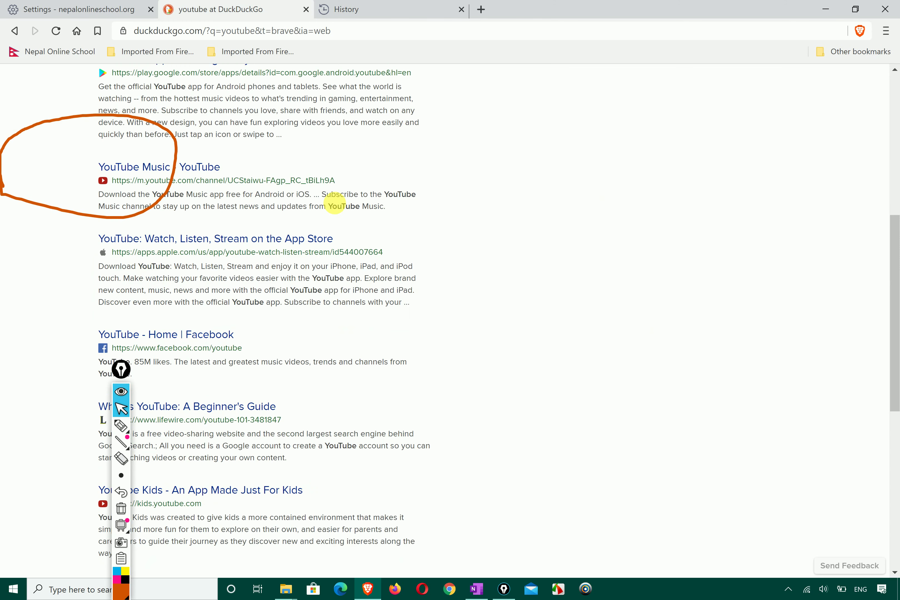